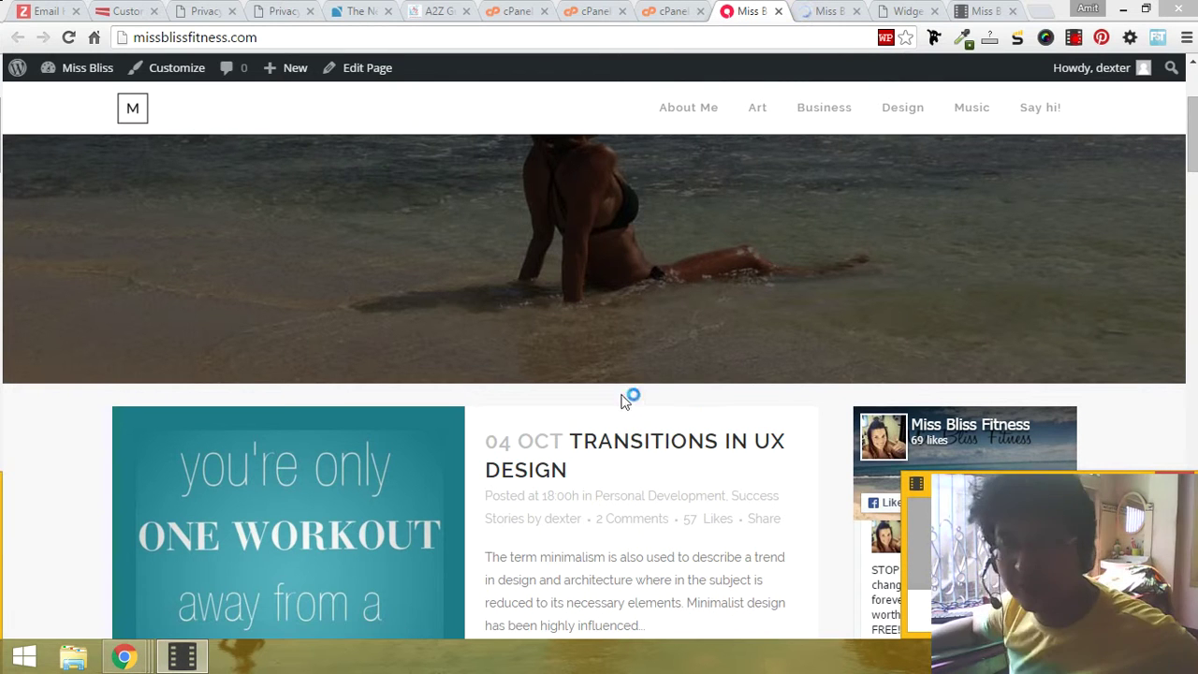
Step: Scroll through the blog homepage listing to review its content and sidebar
scroll(500, 373, "down", 5)
scroll(501, 354, "up", 6)
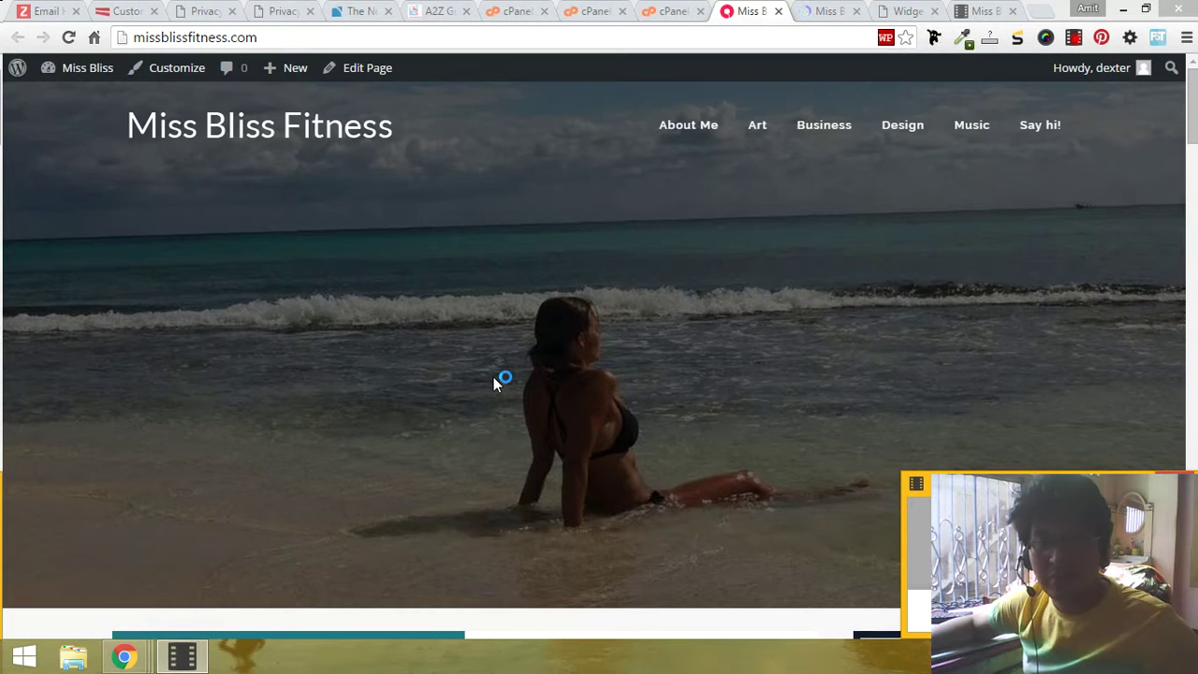
scroll(842, 302, "down", 8)
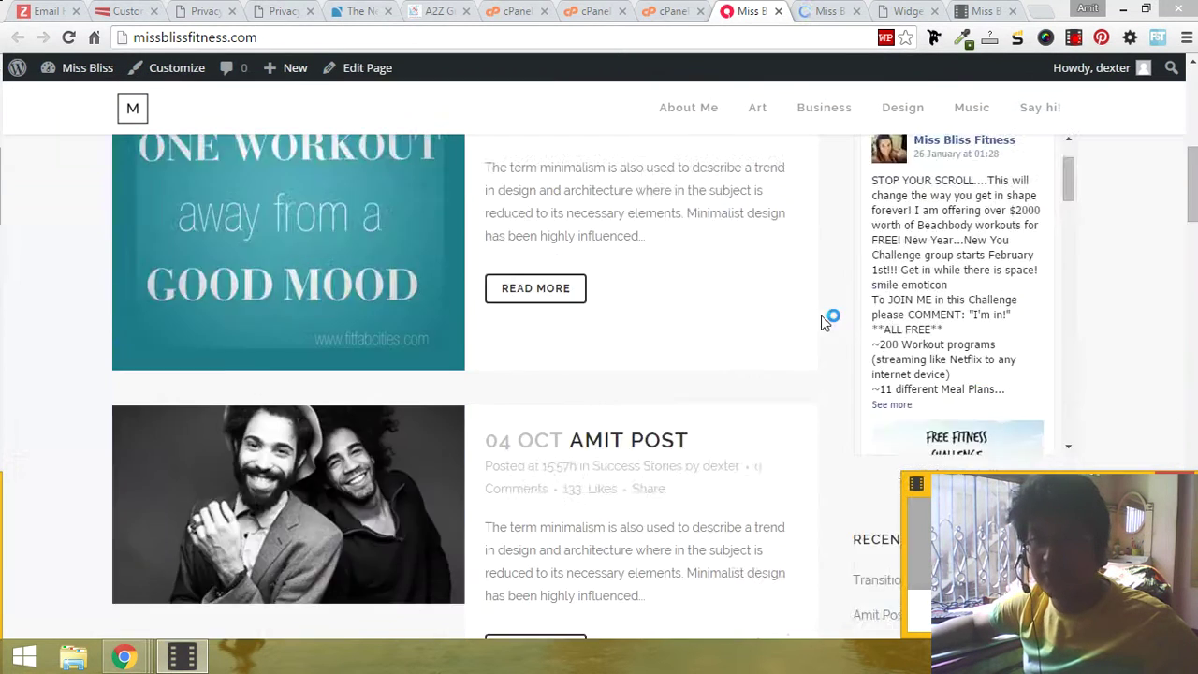
scroll(829, 365, "down", 12)
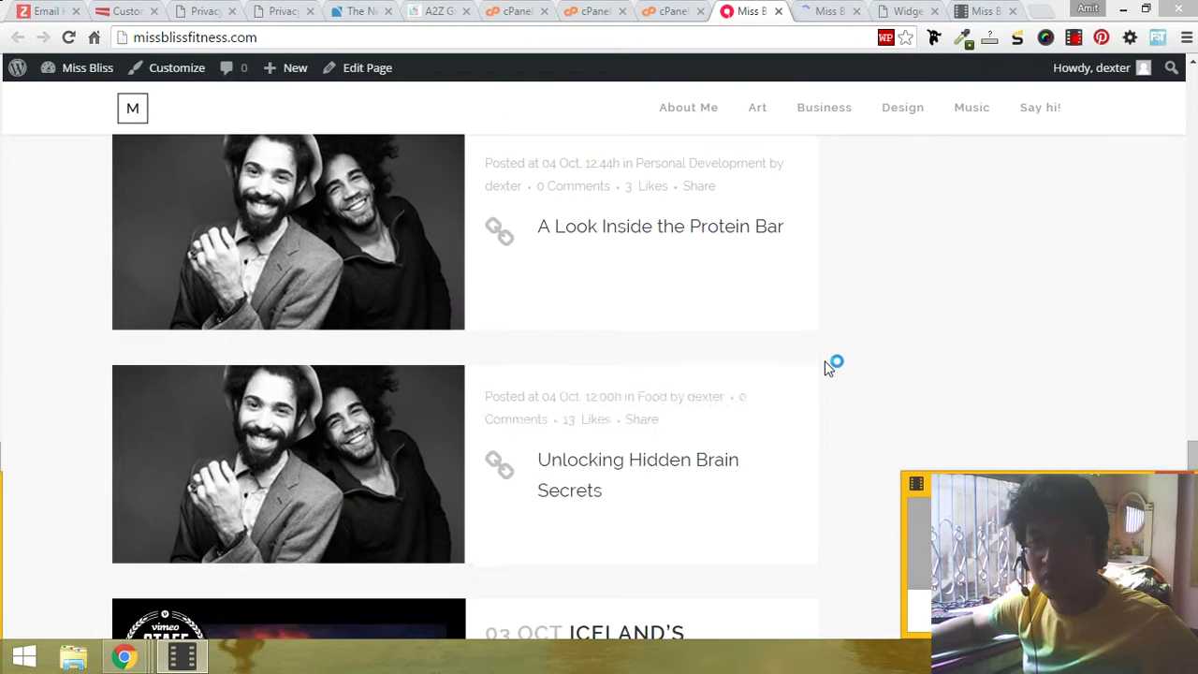
scroll(562, 403, "down", 10)
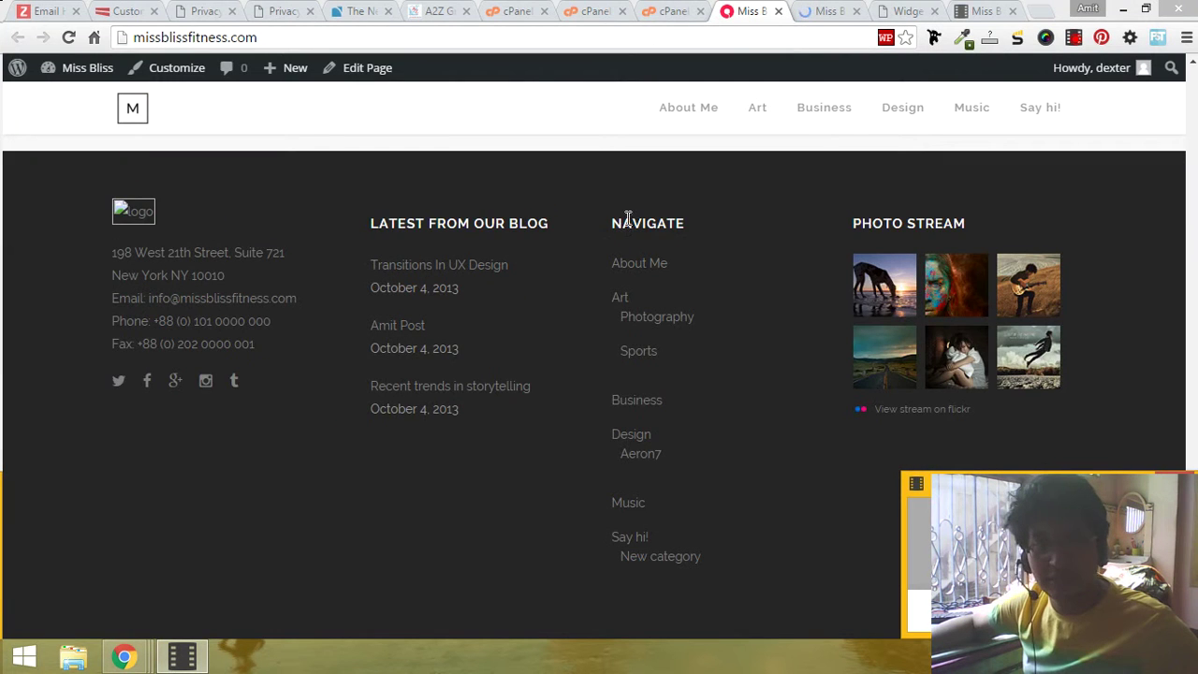
scroll(836, 268, "up", 5)
scroll(837, 268, "down", 3)
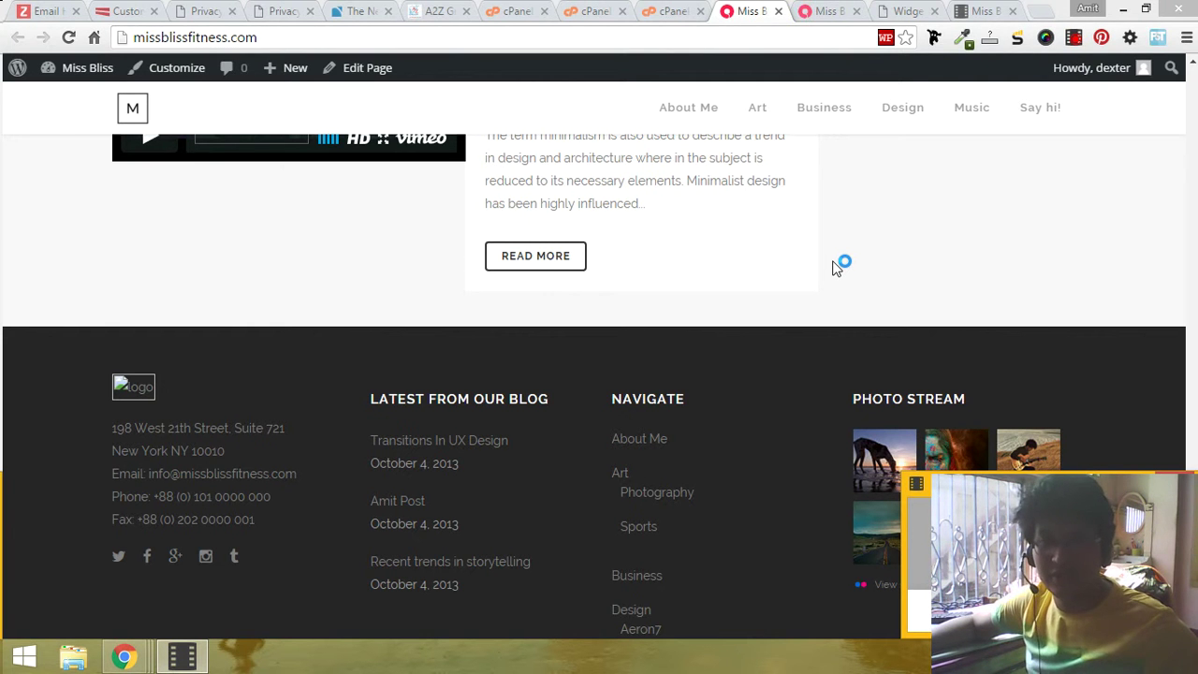
scroll(833, 264, "up", 20)
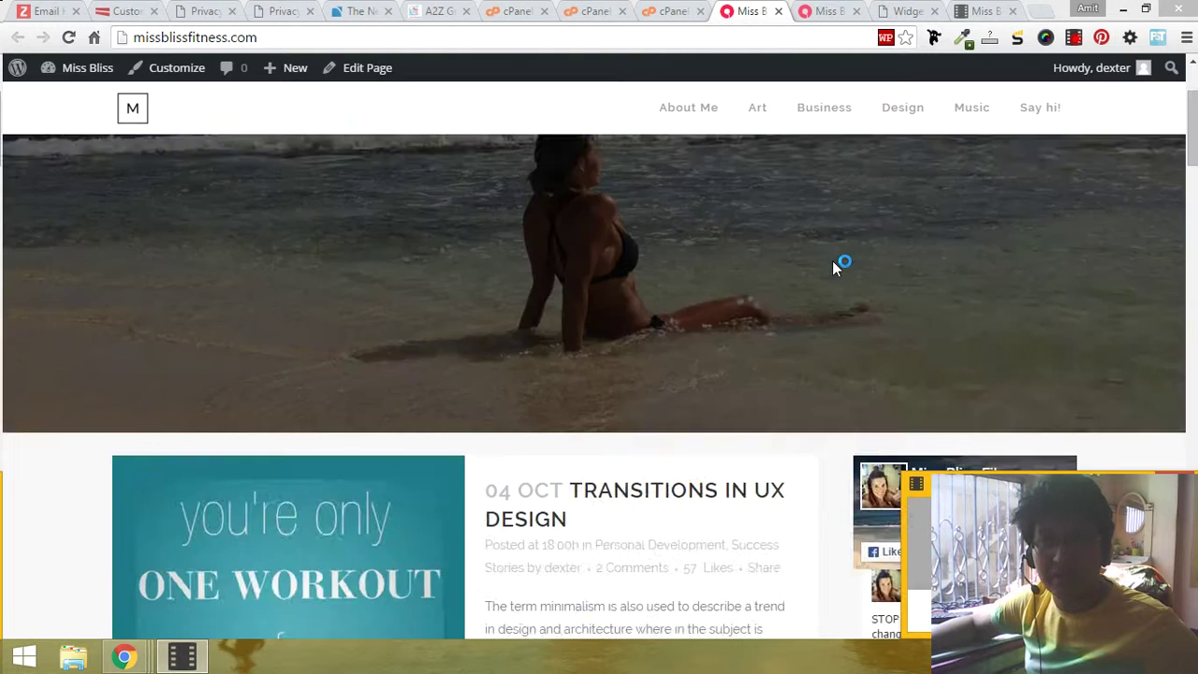
scroll(832, 260, "down", 4)
scroll(1124, 275, "down", 1)
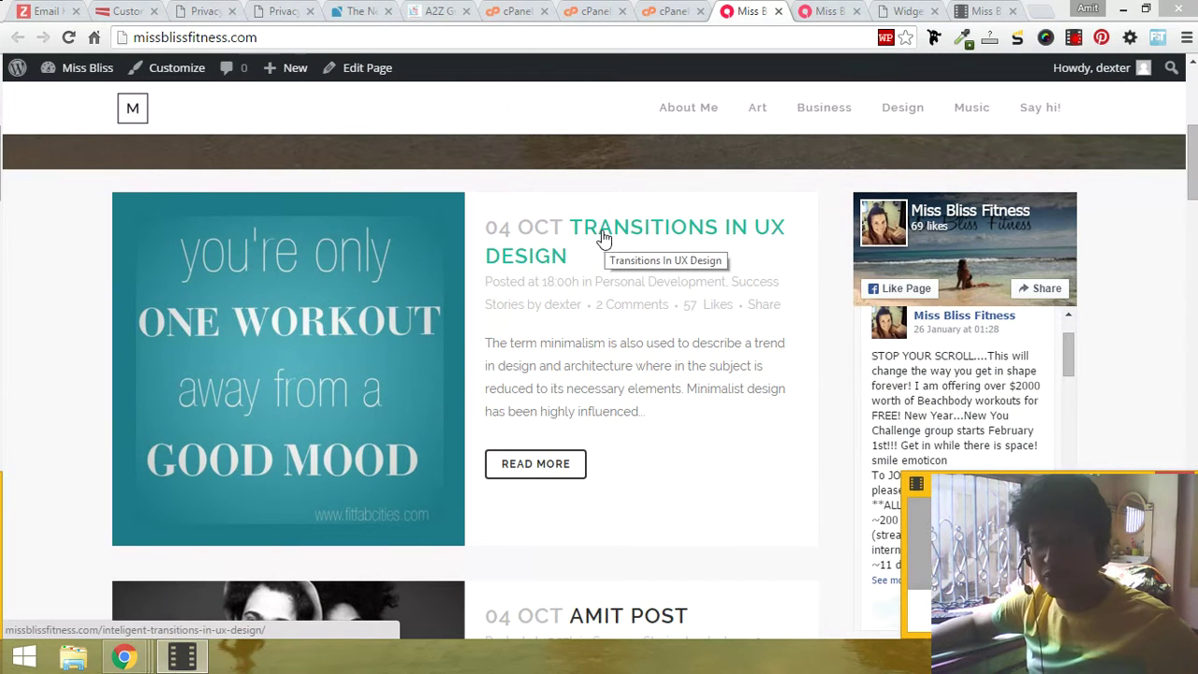
Step: Compare the Transitions in UX Design post page with the blog homepage listing
left_click(829, 10)
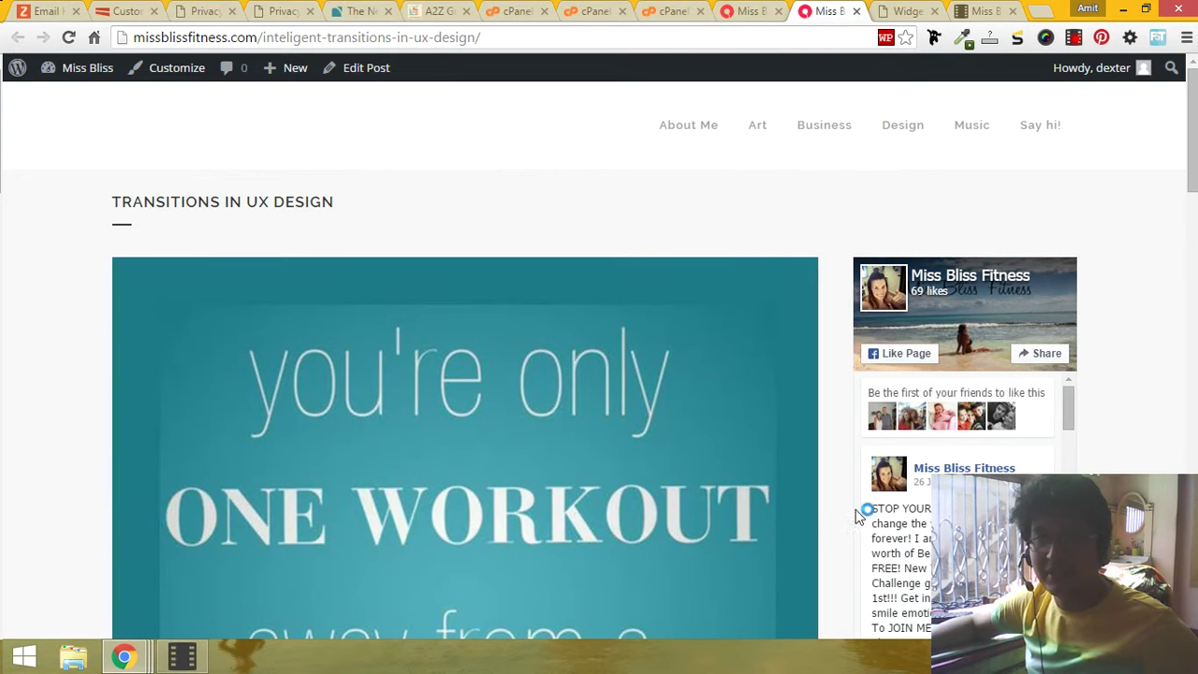
left_click(752, 10)
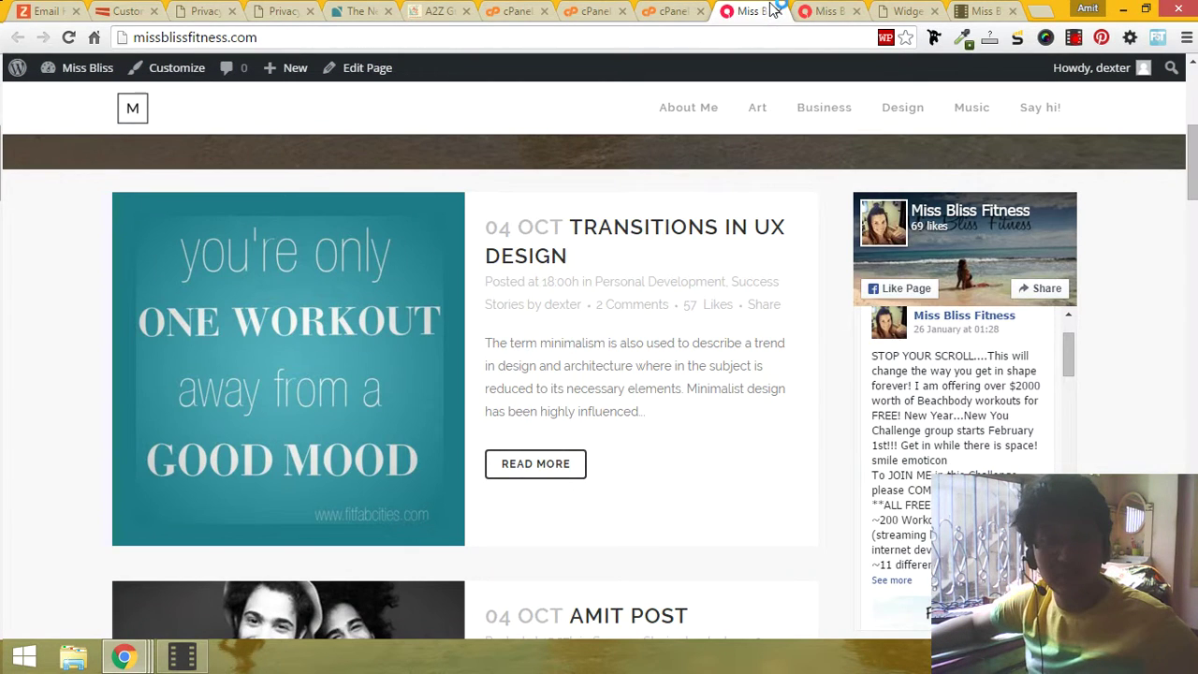
left_click(804, 10)
scroll(1078, 254, "down", 9)
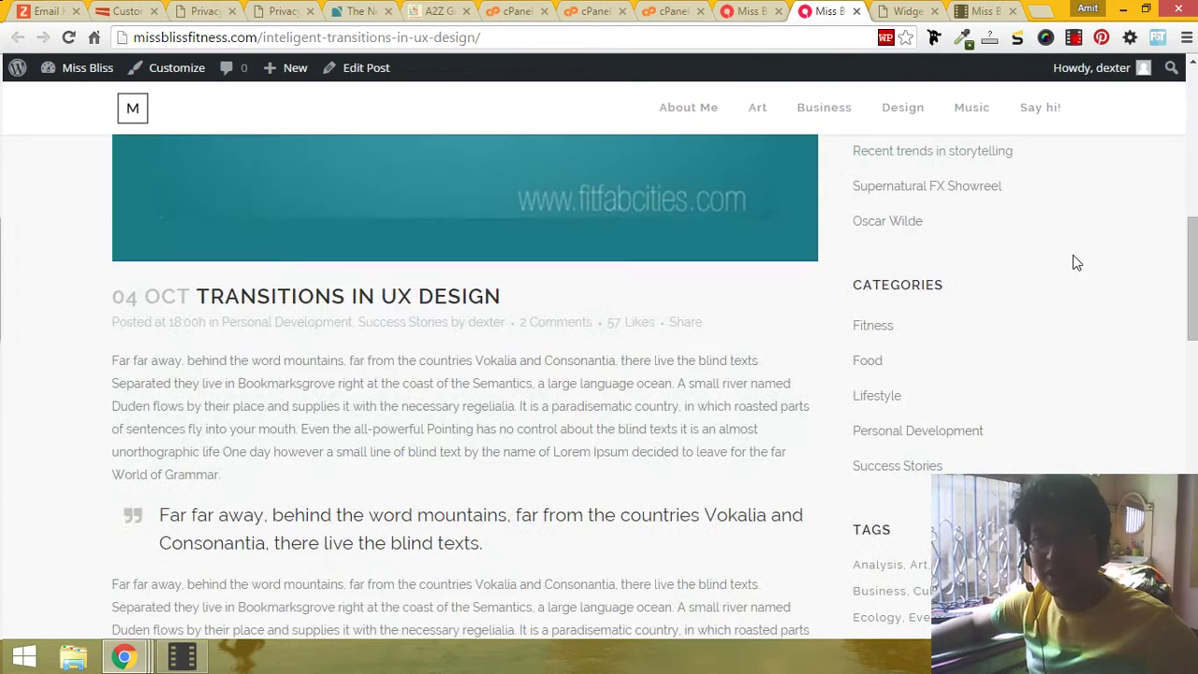
scroll(1075, 265, "down", 5)
left_click(719, 9)
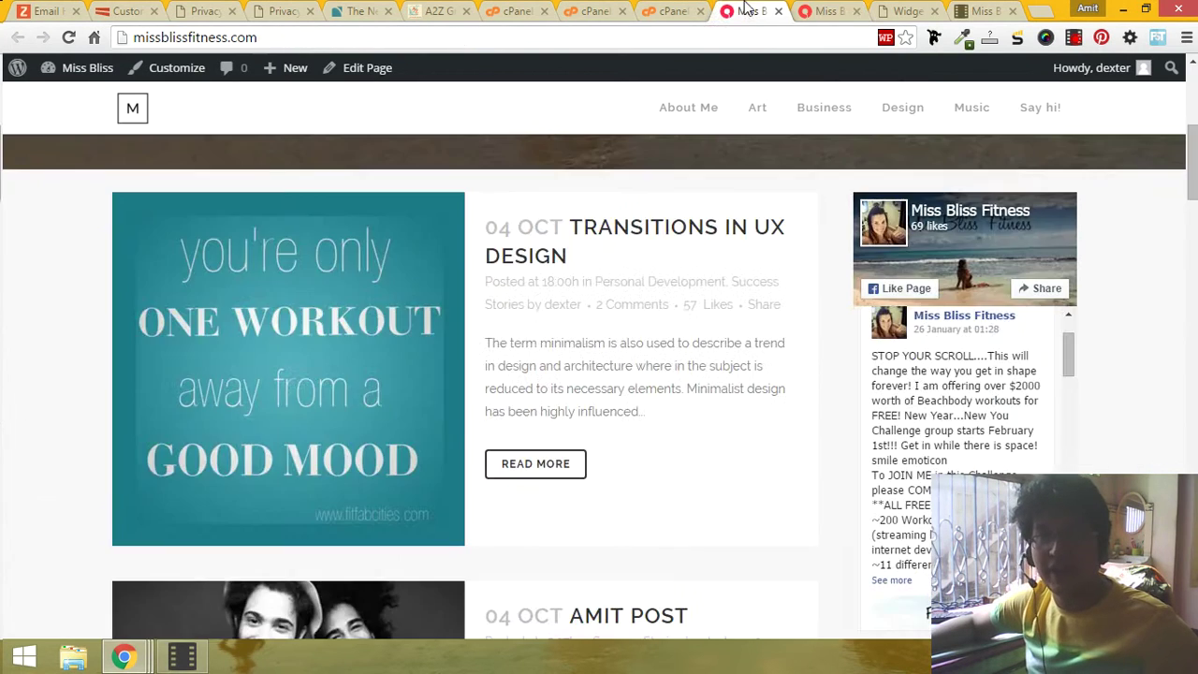
scroll(792, 312, "down", 10)
scroll(981, 300, "down", 4)
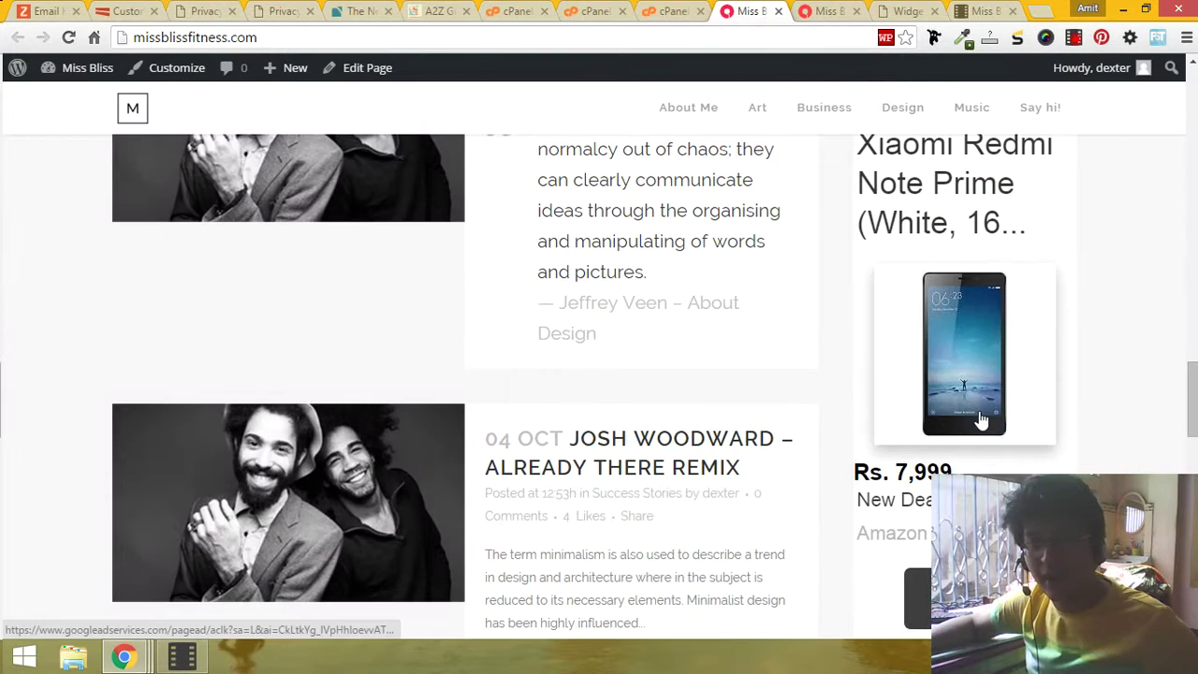
left_click(805, 10)
scroll(929, 293, "up", 5)
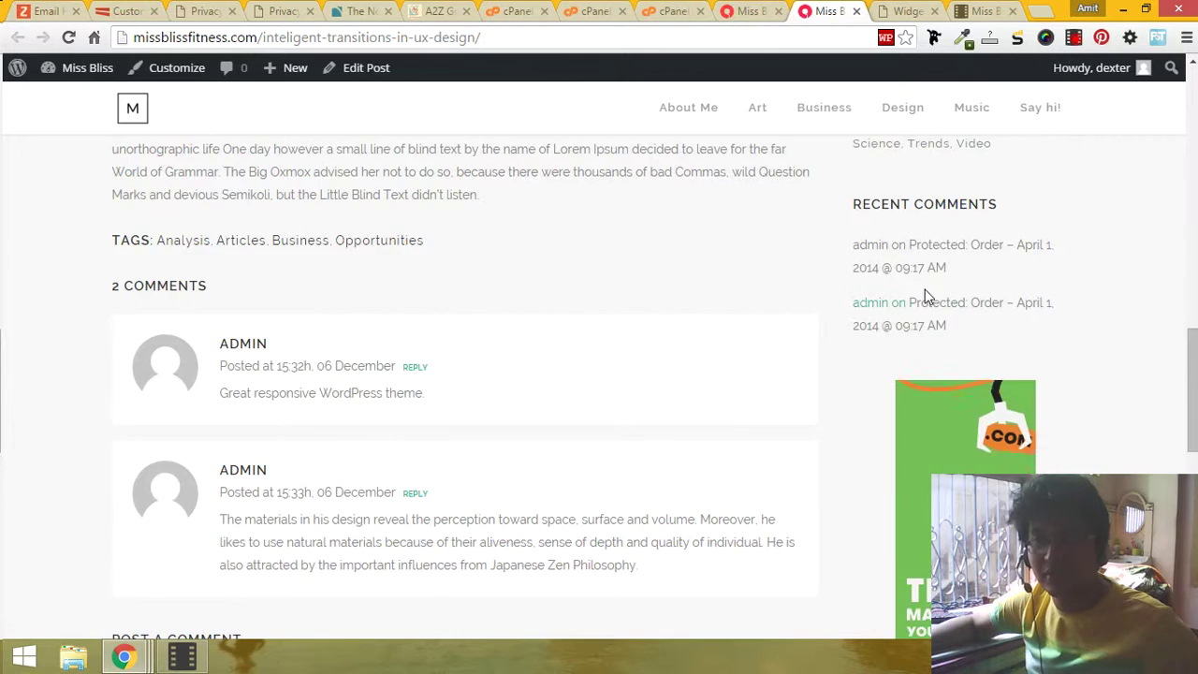
left_click(753, 11)
scroll(794, 200, "up", 15)
scroll(879, 300, "down", 2)
scroll(893, 311, "up", 4)
scroll(915, 262, "down", 4)
left_click(823, 10)
scroll(861, 351, "up", 3)
scroll(861, 351, "up", 3)
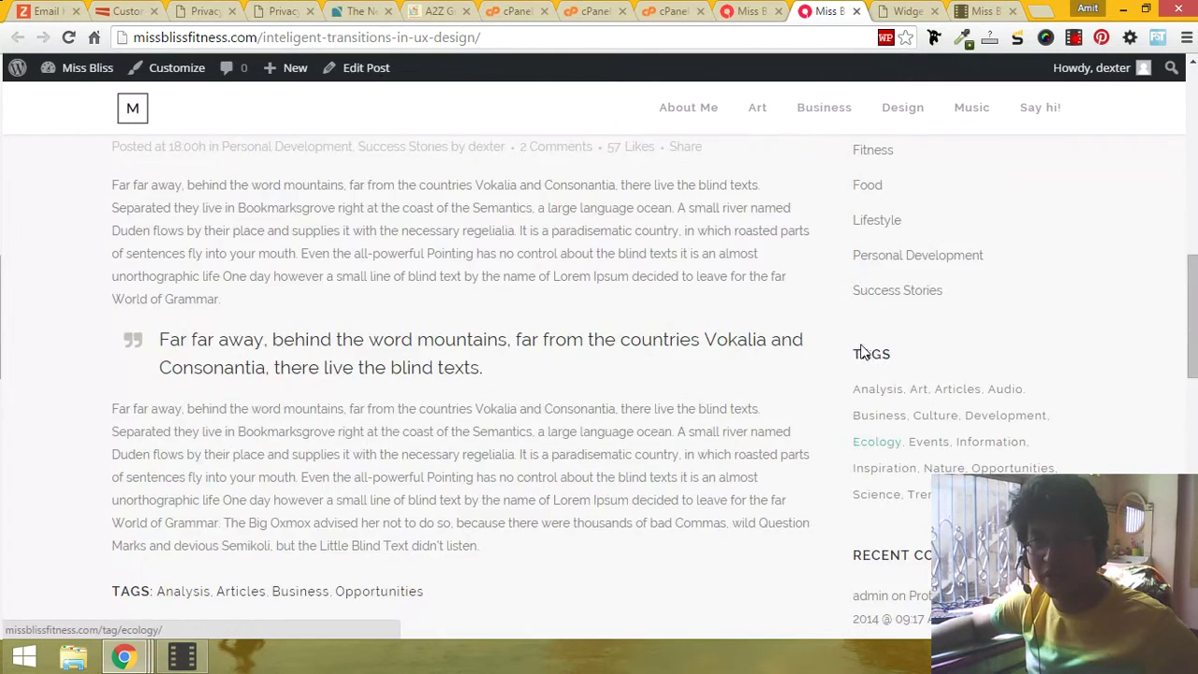
scroll(883, 362, "down", 5)
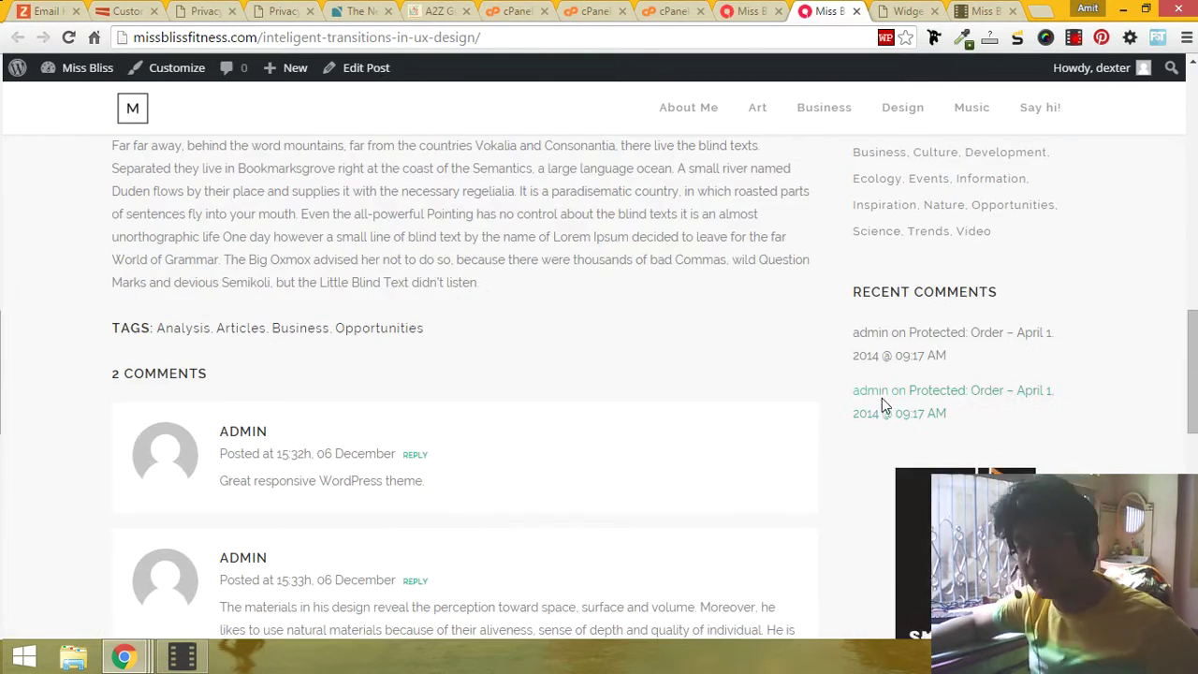
Step: Highlight the post's Recent Comments sidebar section, then go to the Widgets admin page
left_click_drag(840, 281, 955, 436)
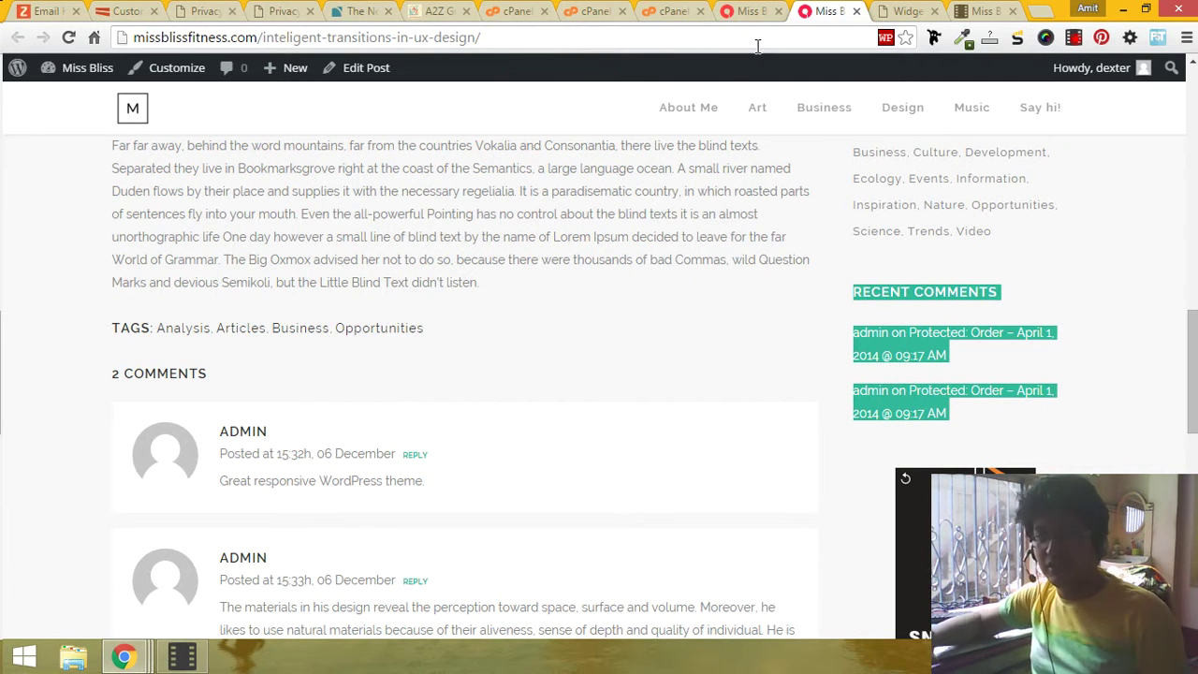
left_click(752, 10)
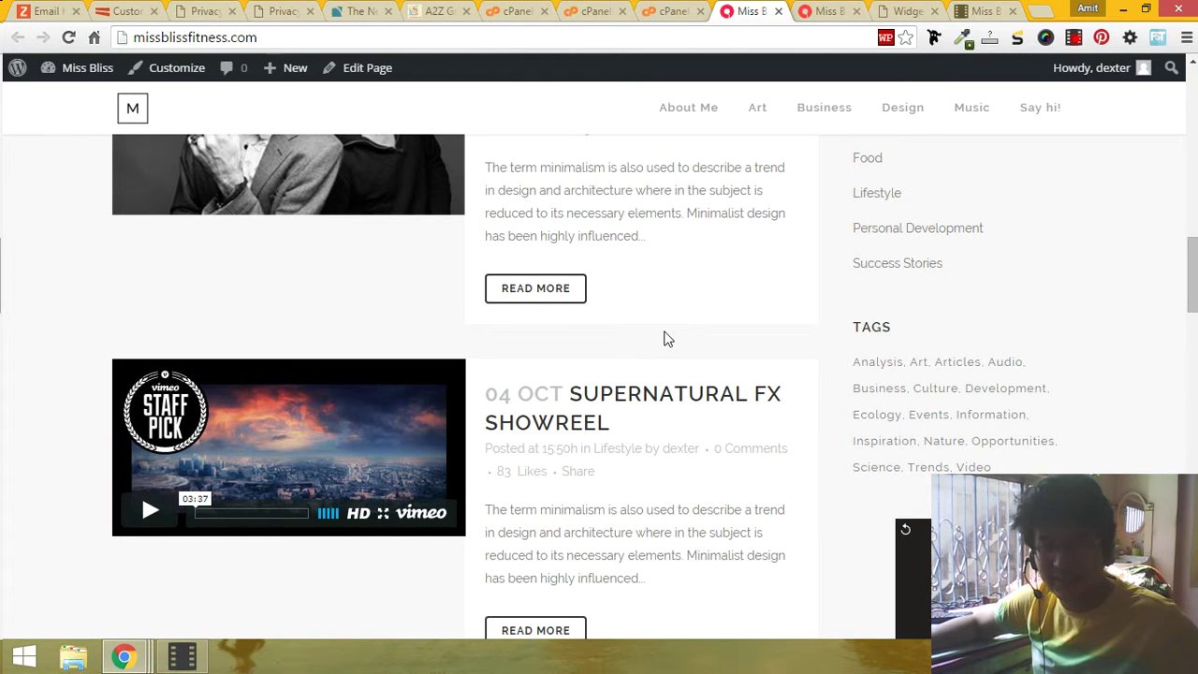
left_click(821, 9)
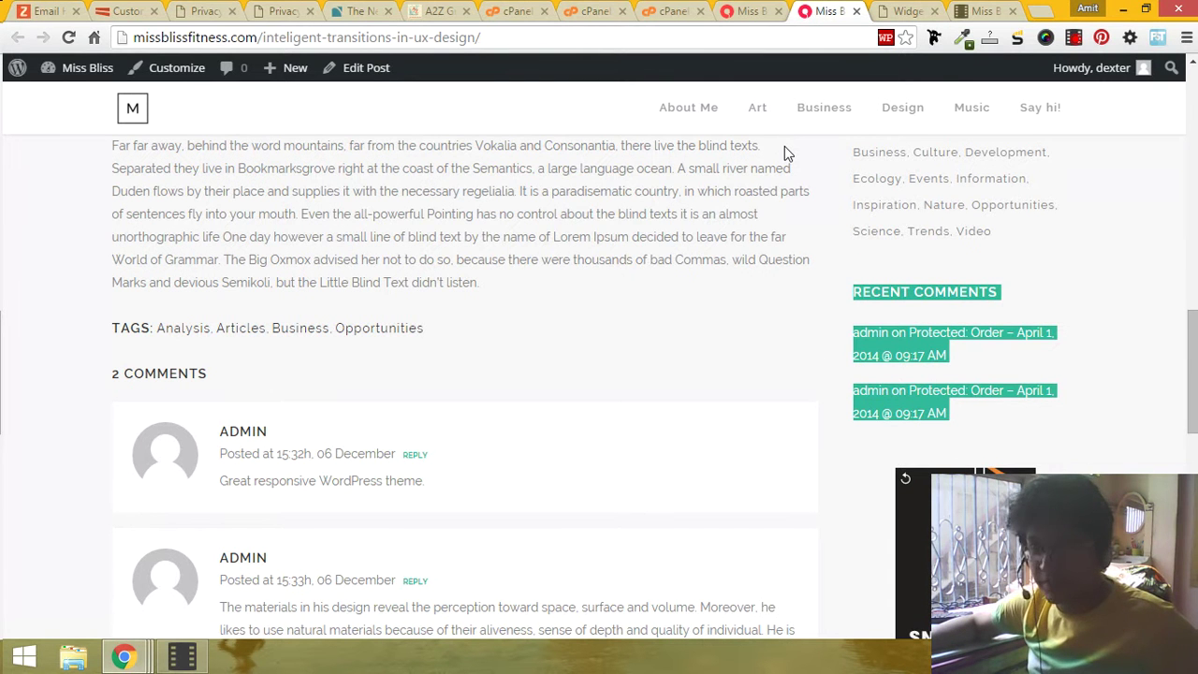
left_click(904, 10)
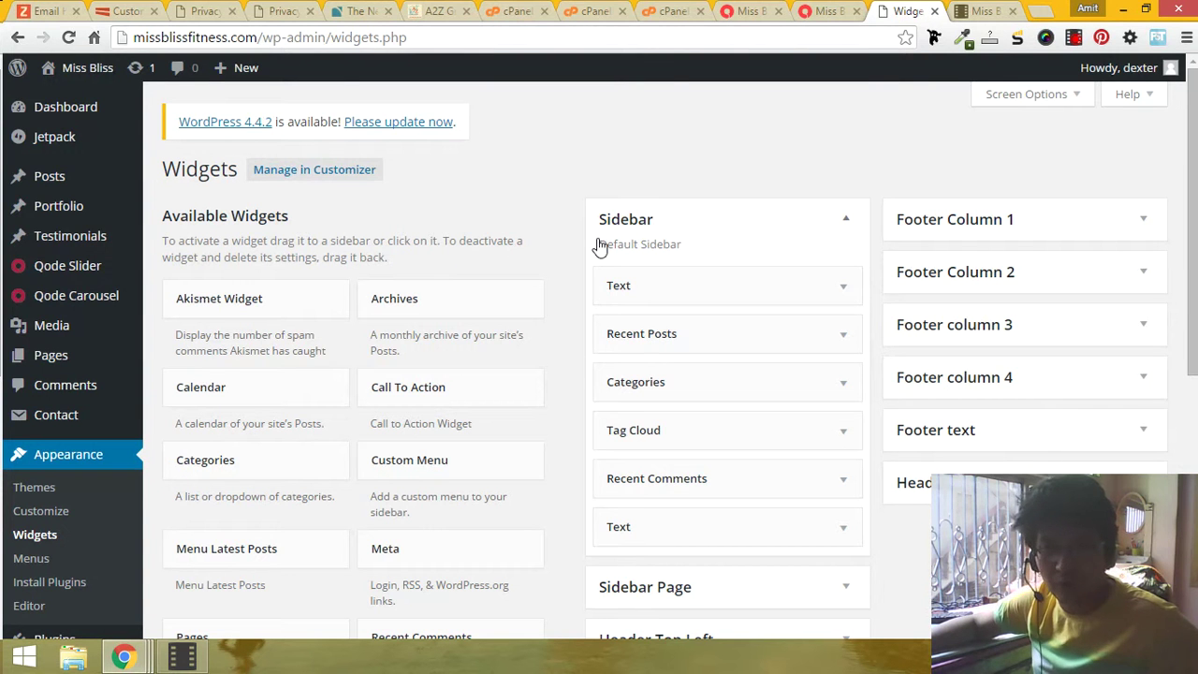
Step: Expand the Sidebar's first Text widget and compare it with the live post's Facebook page box
scroll(615, 286, "down", 2)
scroll(667, 179, "up", 1)
left_click(684, 184)
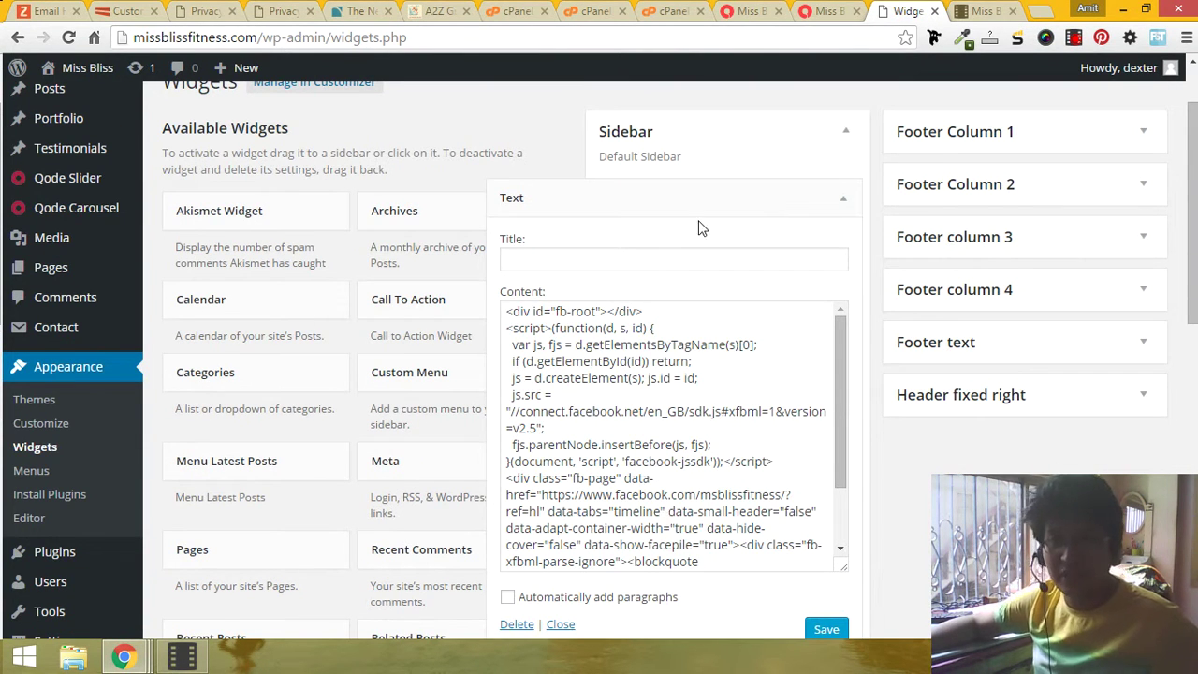
left_click(828, 10)
scroll(929, 377, "up", 10)
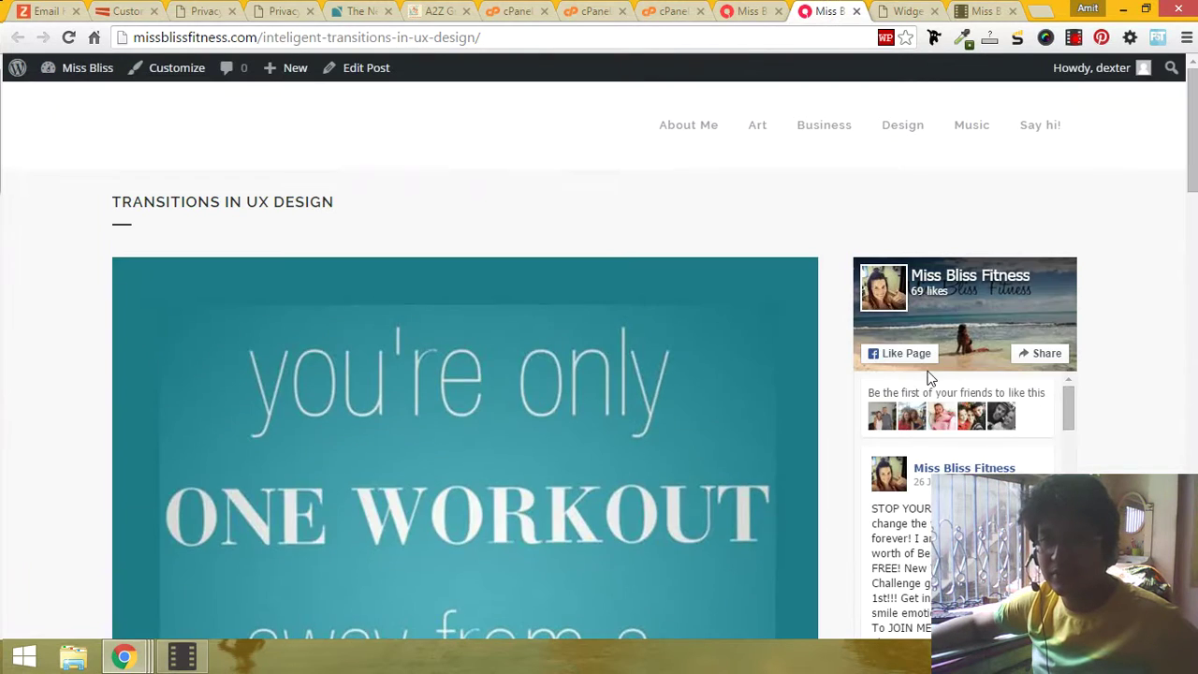
left_click(905, 10)
Step: Review the Recent Posts, Categories and Tag Cloud widgets, then expand Recent Comments
left_click(749, 263)
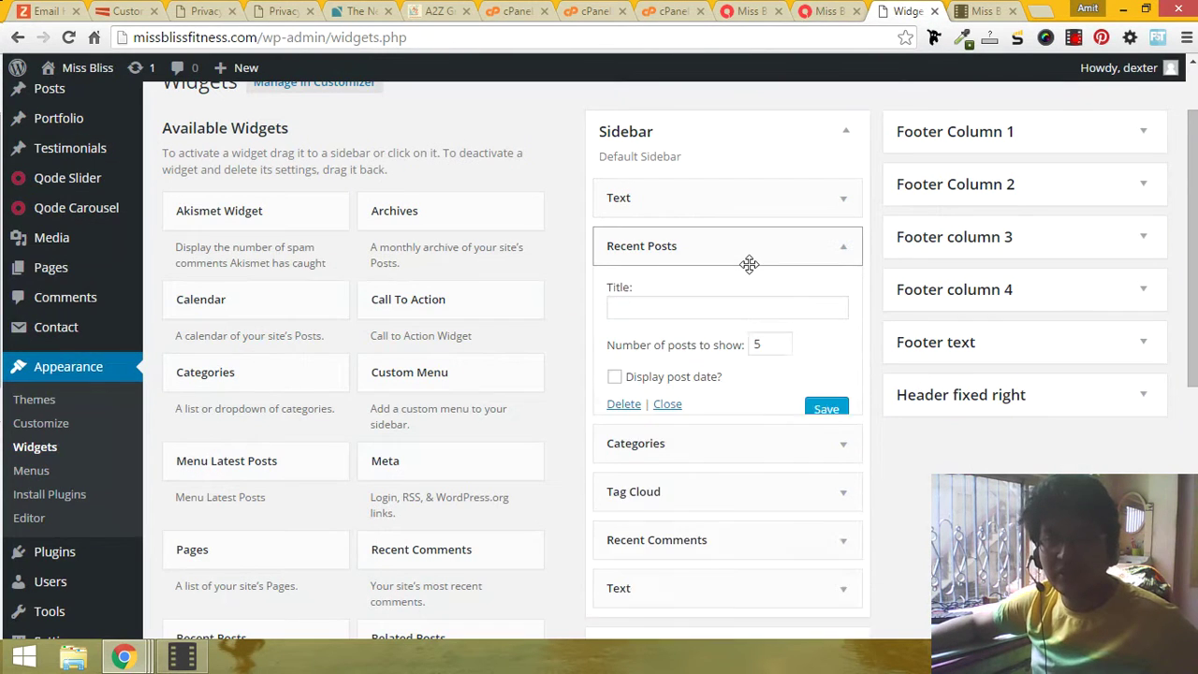
left_click(749, 263)
left_click(765, 288)
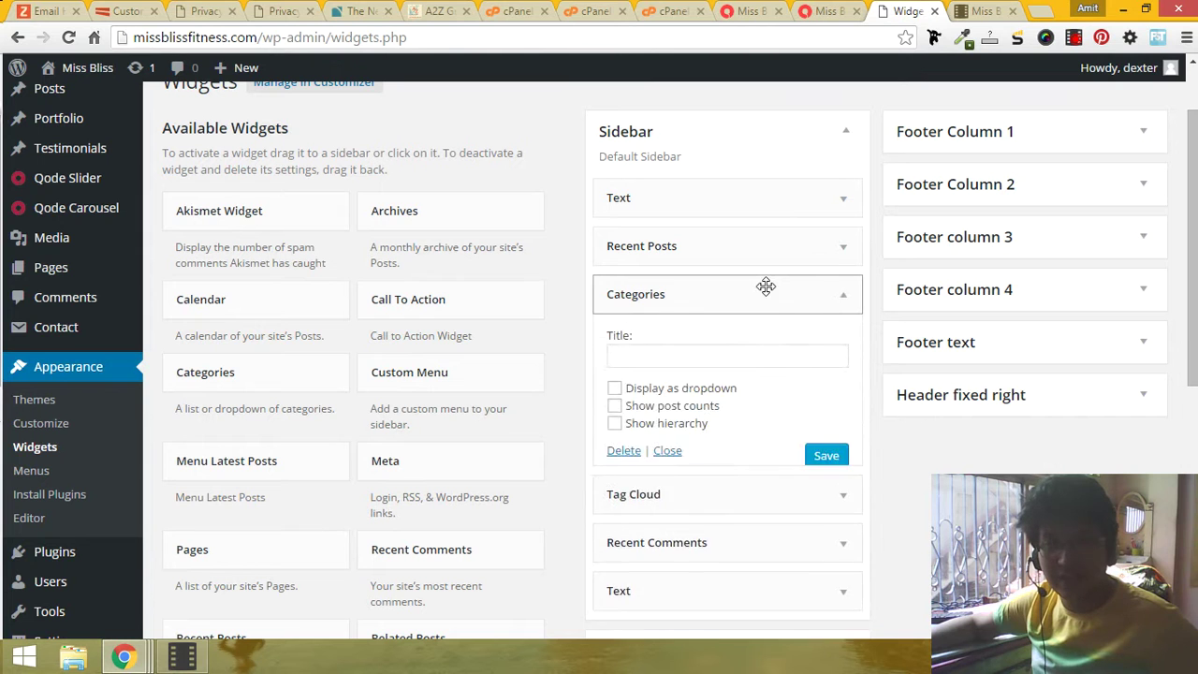
left_click(765, 288)
left_click(722, 344)
left_click(722, 344)
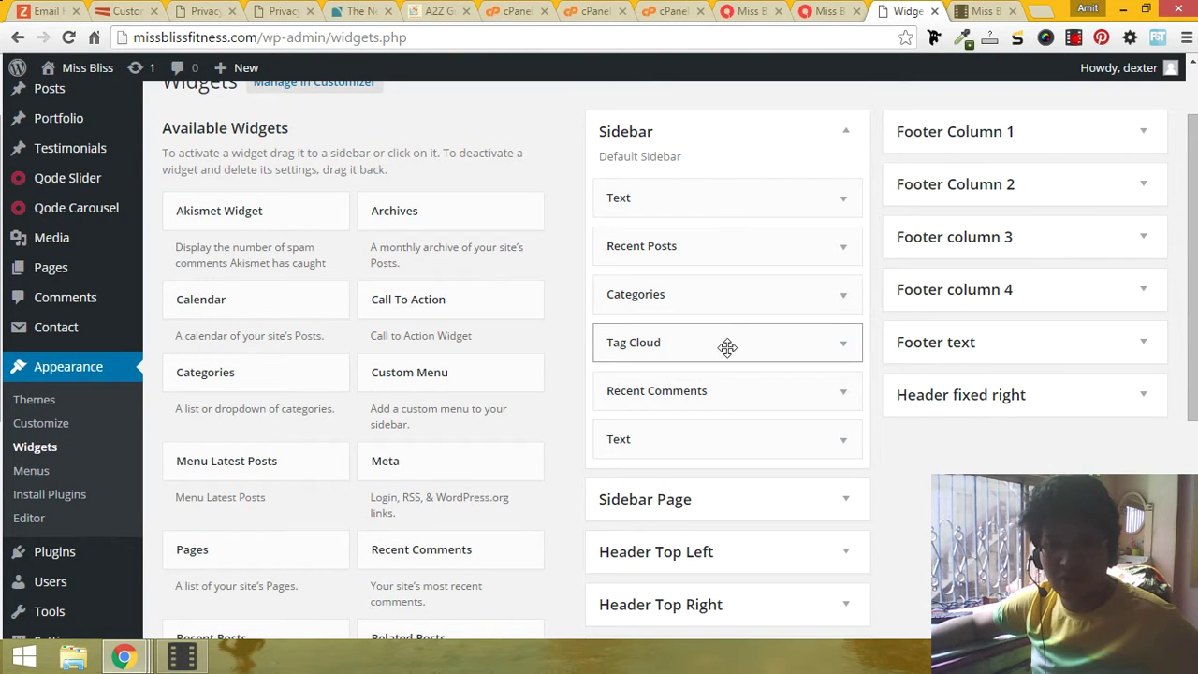
left_click(754, 396)
scroll(711, 375, "down", 2)
Step: Delete the Recent Comments widget and the AdSense ad-script Text widget from the Sidebar
left_click(629, 348)
left_click(754, 404)
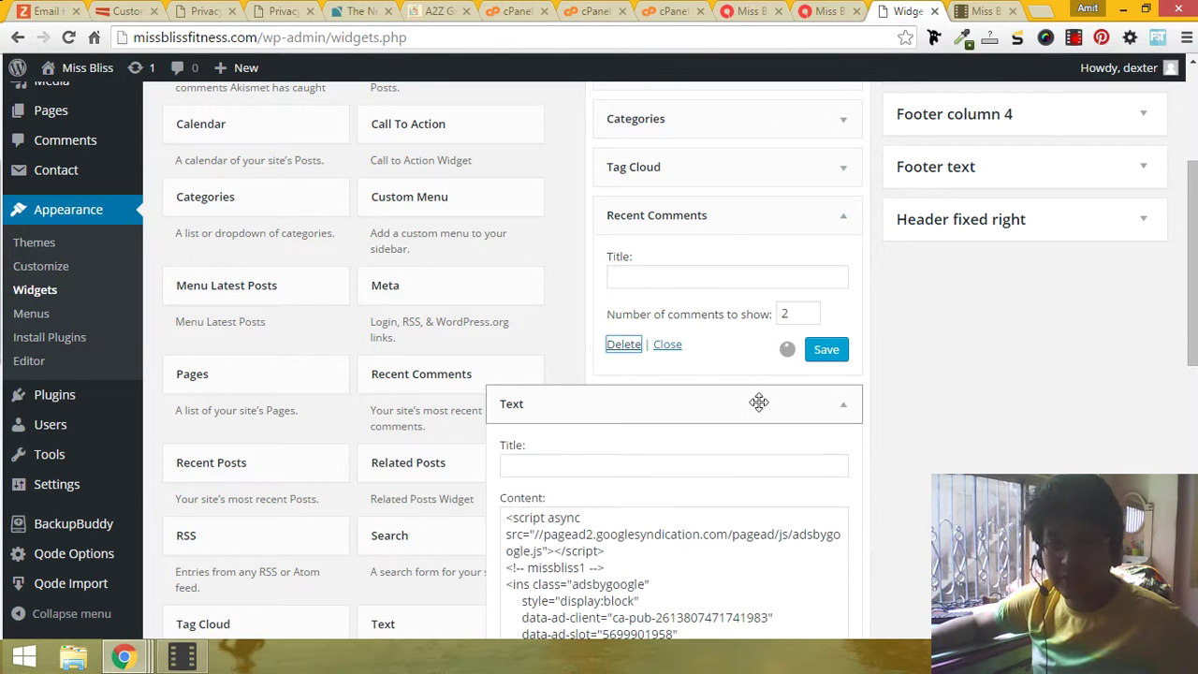
scroll(753, 409, "down", 3)
left_click(644, 454)
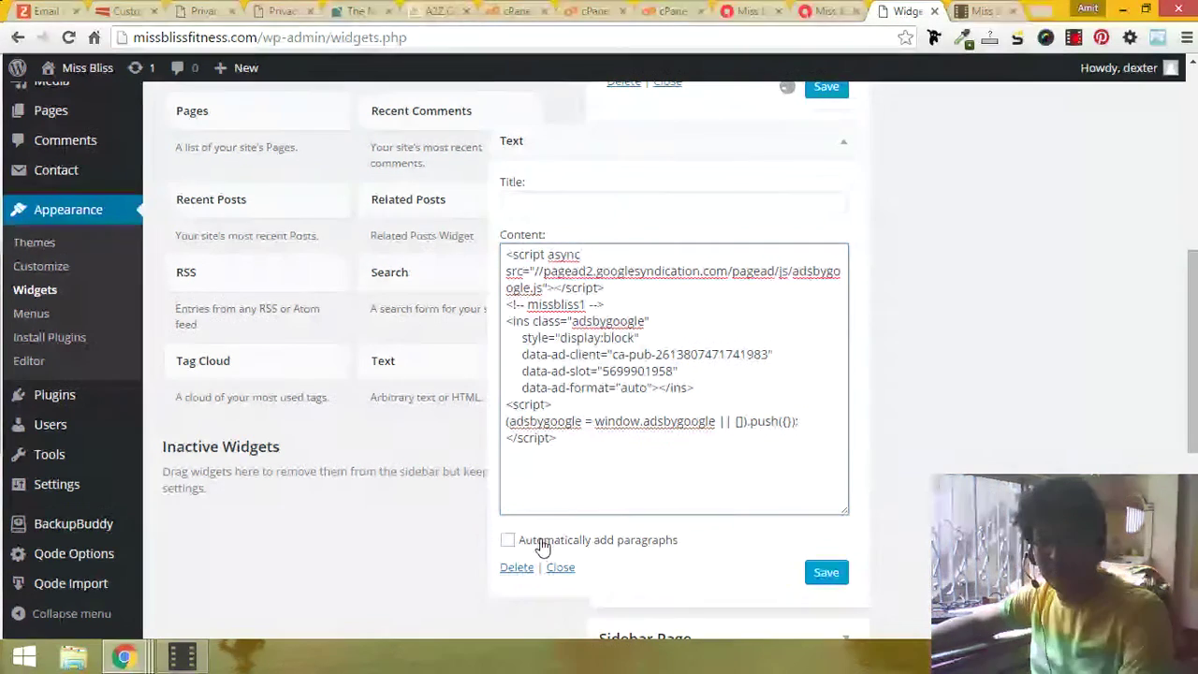
scroll(542, 524, "down", 2)
key("ctrl+a")
left_click(518, 379)
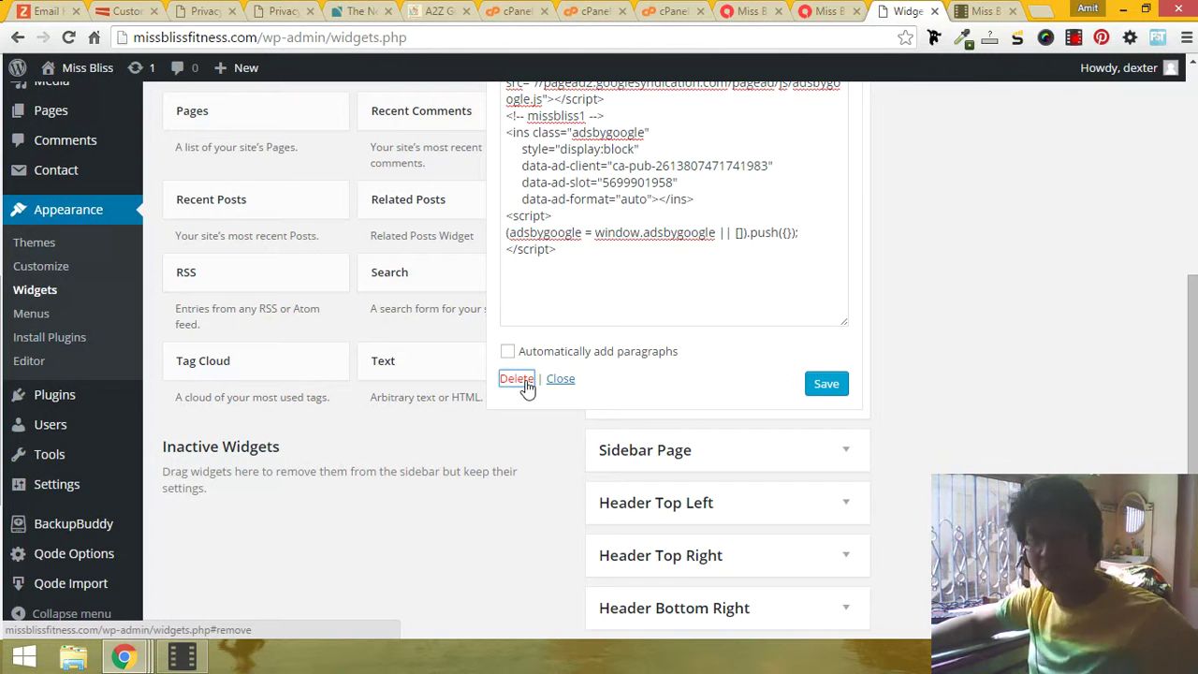
scroll(520, 422, "up", 2)
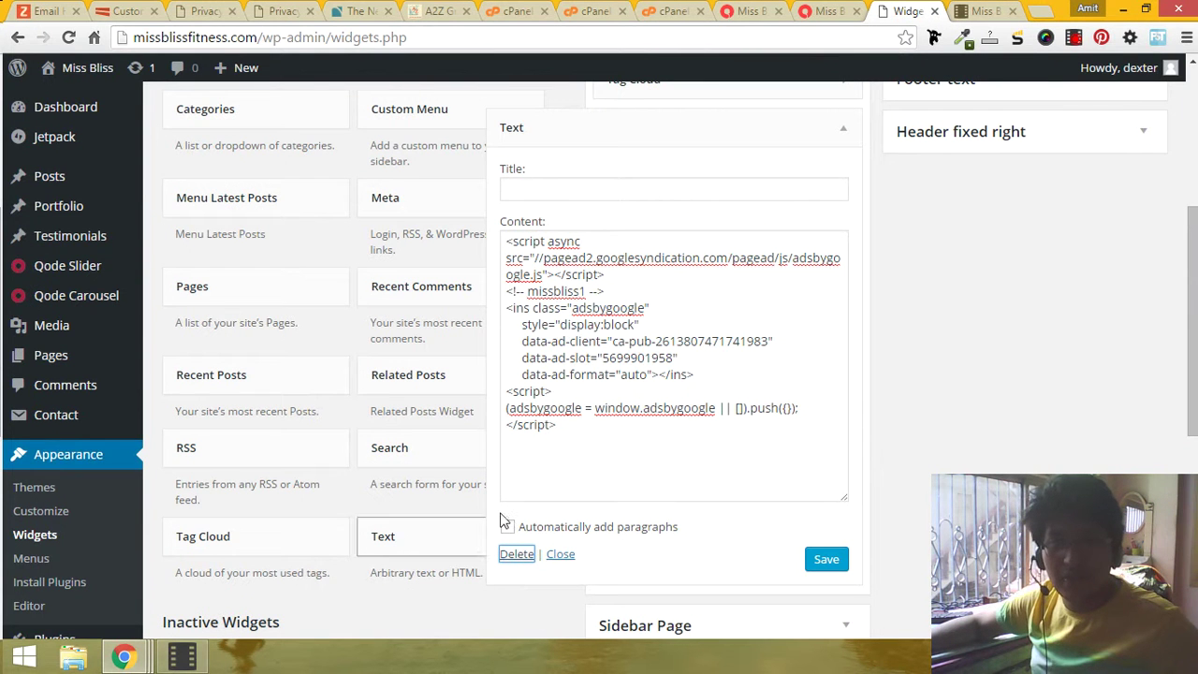
left_click(514, 553)
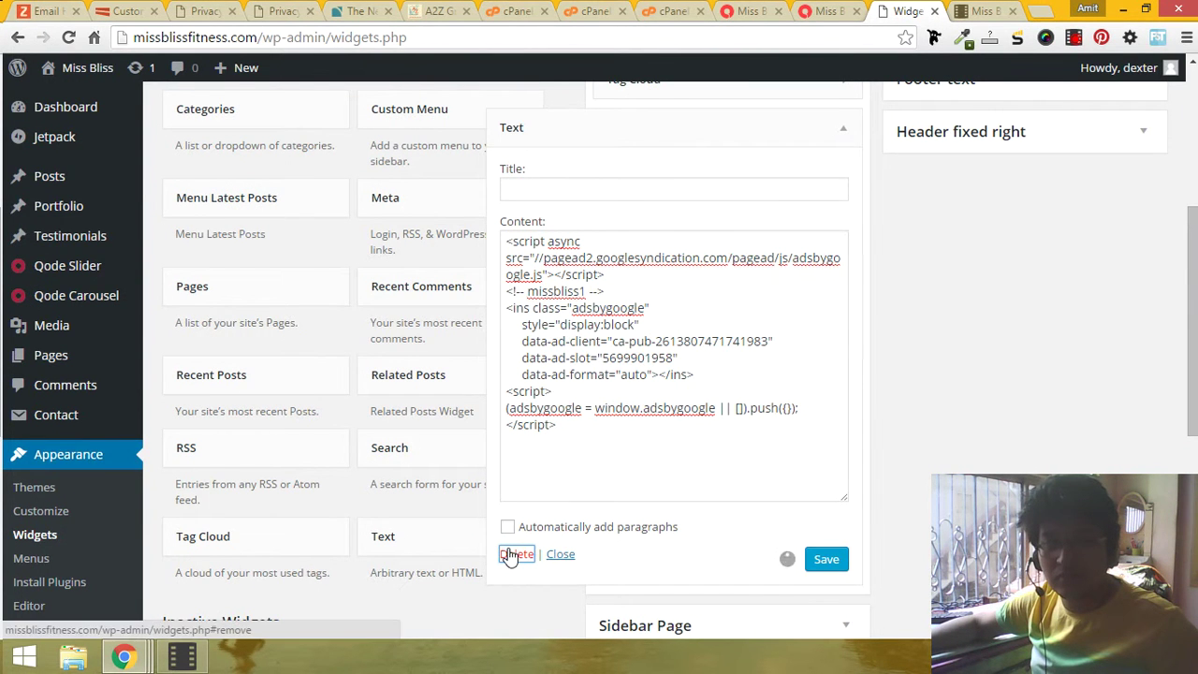
Step: Add a Sidebar Text widget with the pasted embed code and check it on the post
scroll(470, 566, "down", 1)
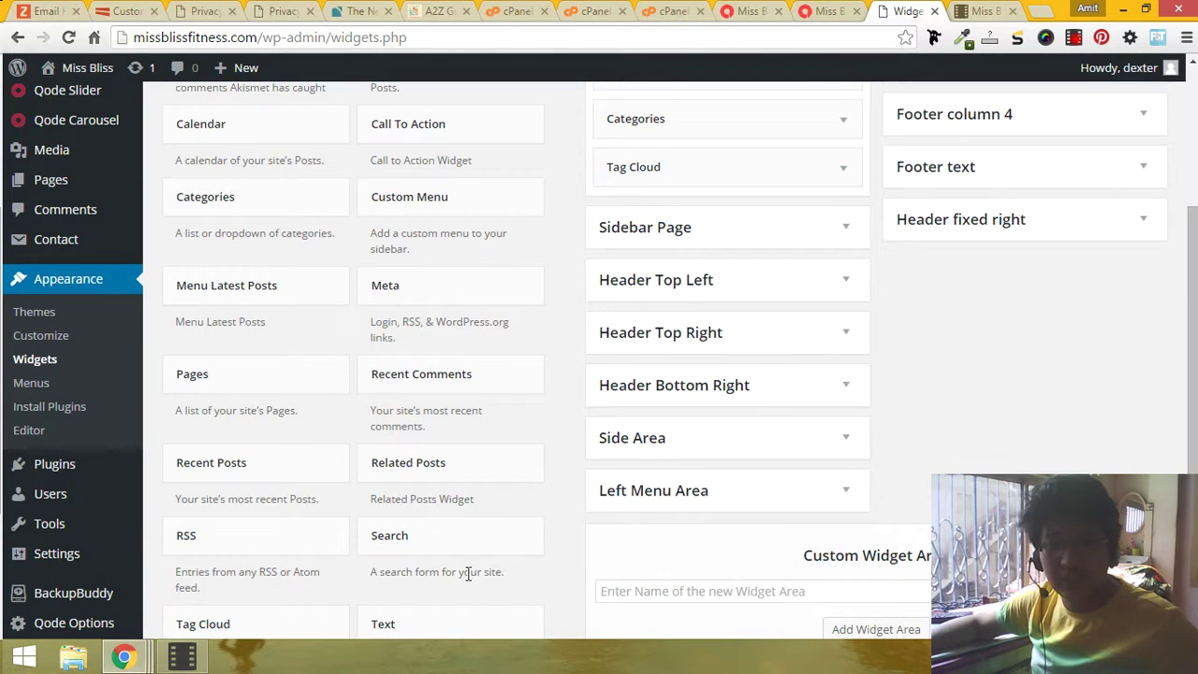
scroll(468, 573, "down", 2)
scroll(468, 571, "up", 1)
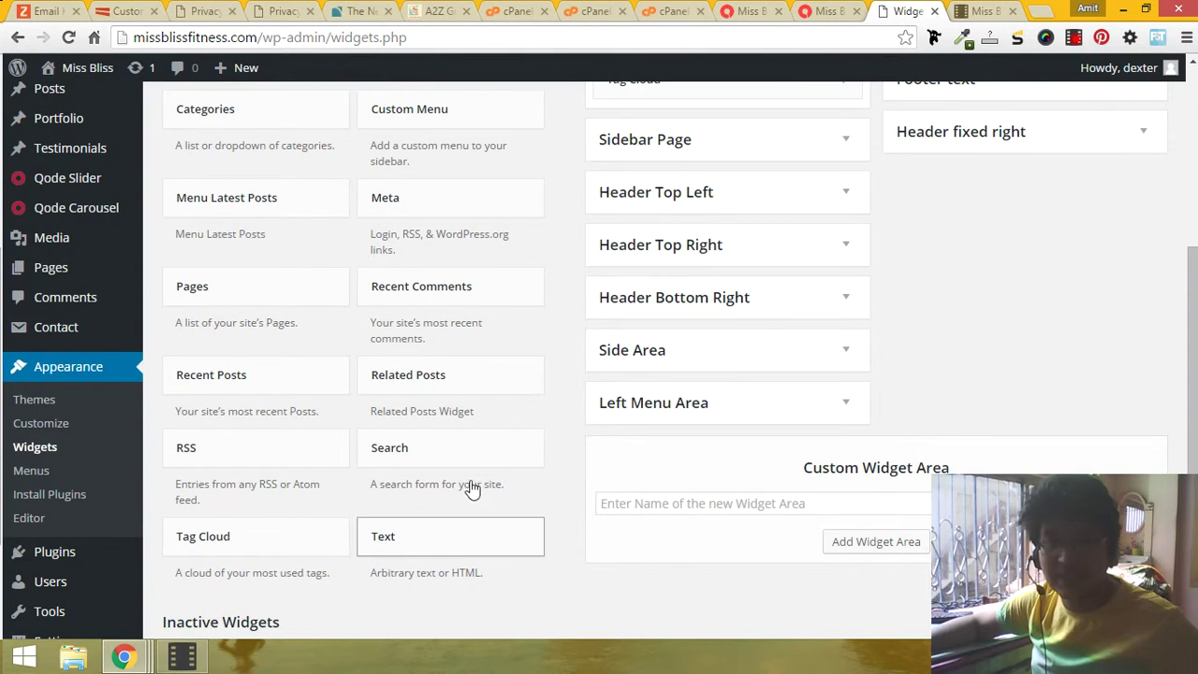
left_click_drag(493, 437, 704, 237)
left_click(637, 368)
right_click(640, 373)
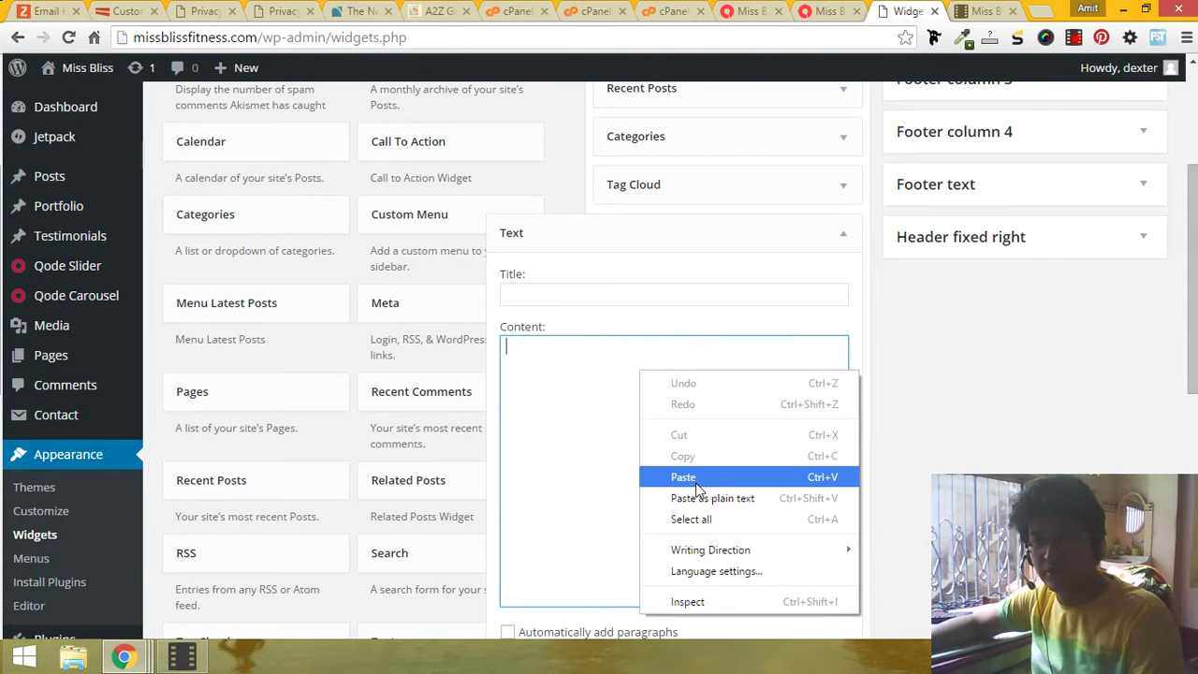
left_click(593, 347)
scroll(670, 306, "down", 5)
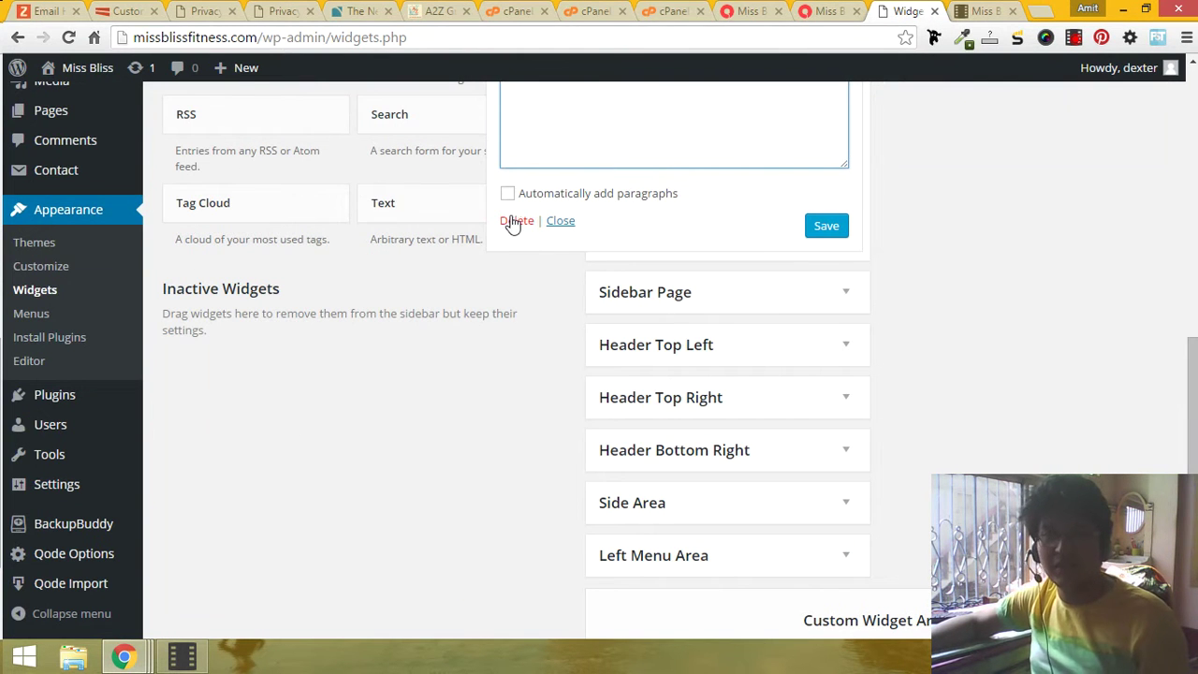
left_click(816, 9)
left_click(894, 10)
Step: Reload the Transitions in UX Design post and look over the home page footer
left_click(823, 10)
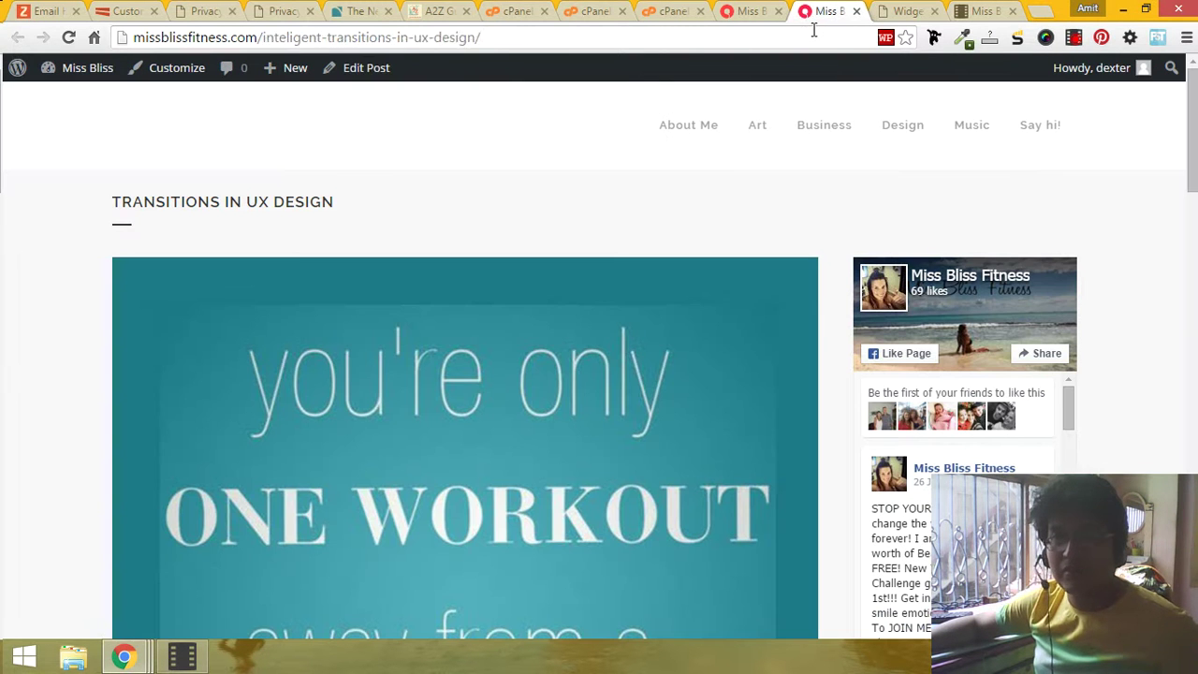
left_click(812, 31)
key("Return")
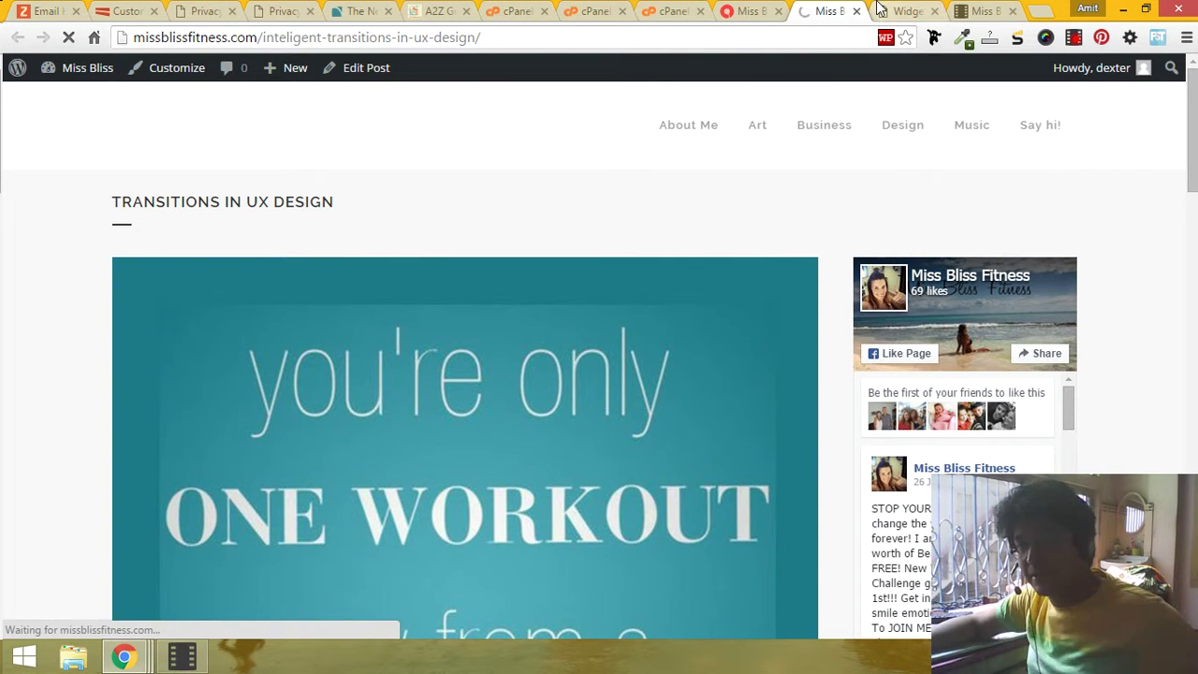
left_click(880, 9)
scroll(894, 300, "down", 1)
scroll(935, 280, "up", 10)
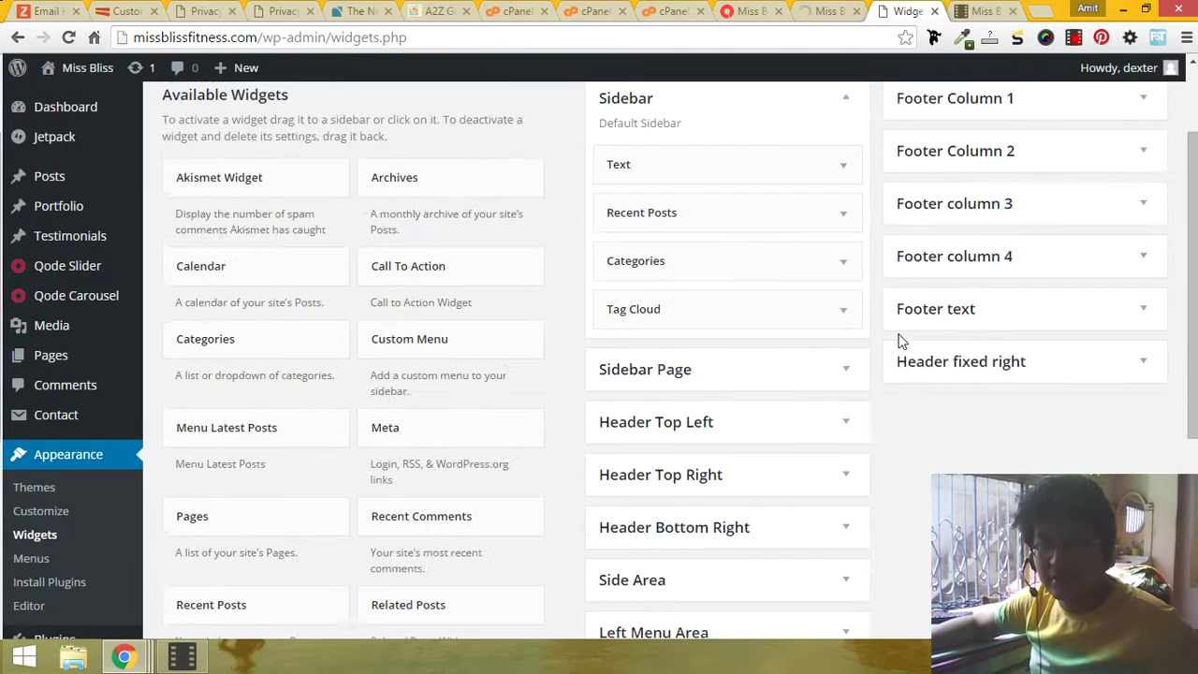
left_click(723, 9)
scroll(576, 409, "down", 15)
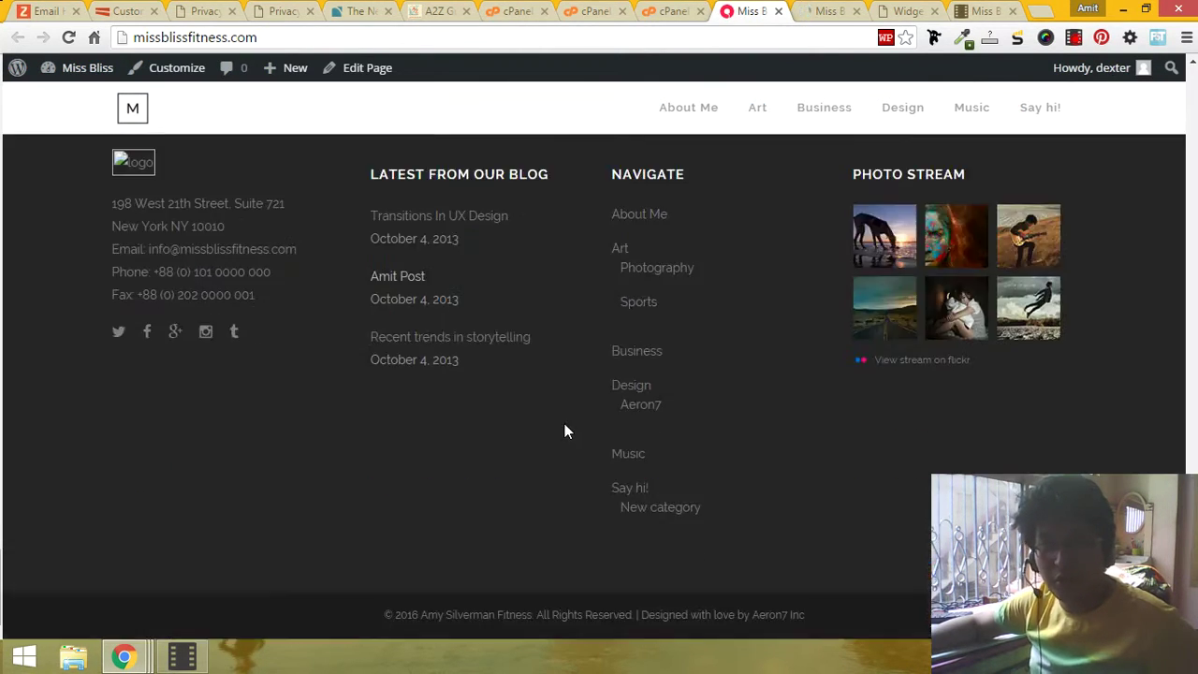
left_click(902, 10)
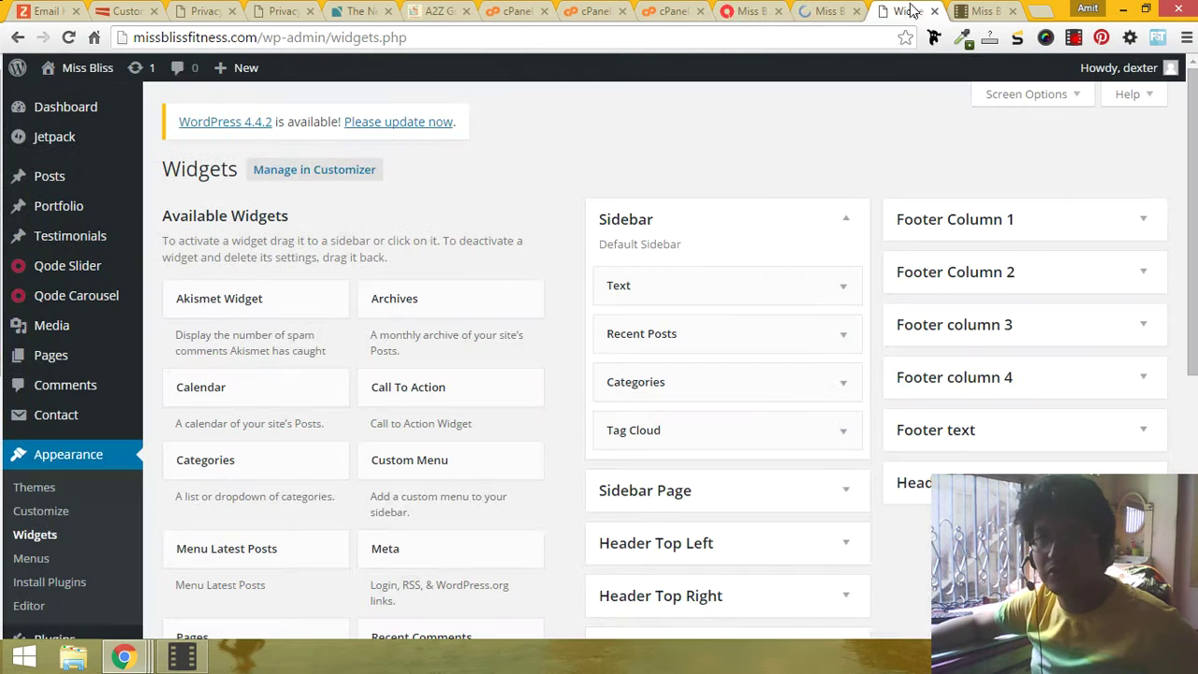
Step: Open the Navigate custom menu widget in Footer column 3 and compare it with the site footer
left_click(1018, 335)
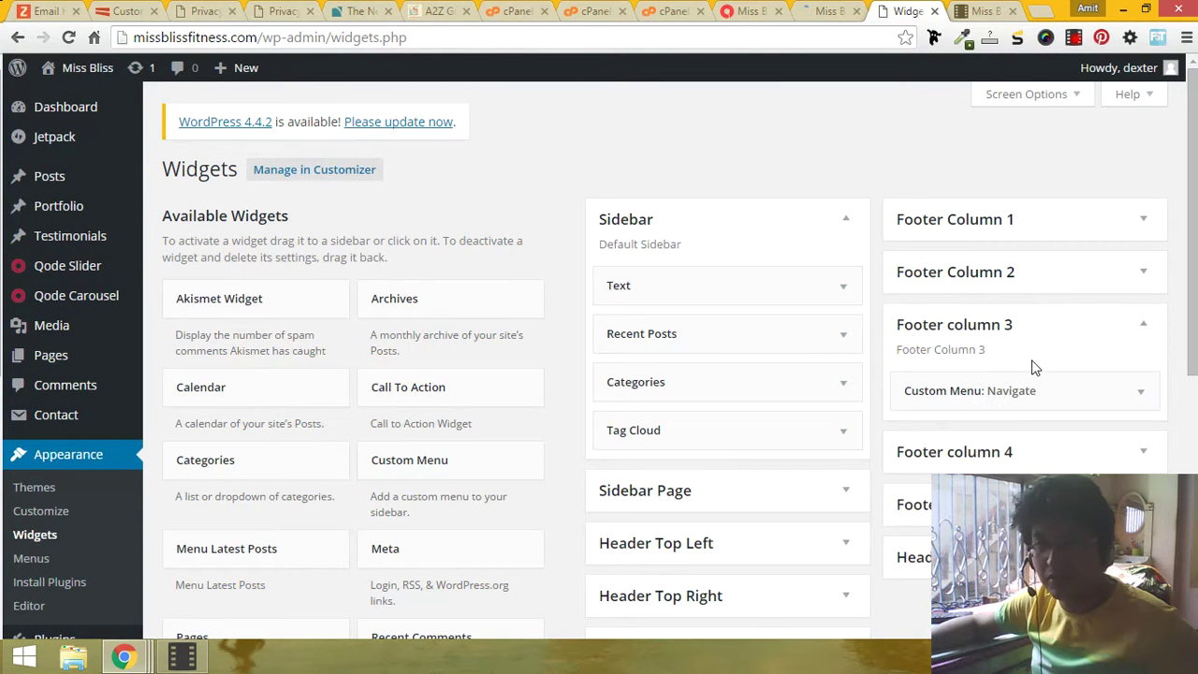
left_click(1028, 386)
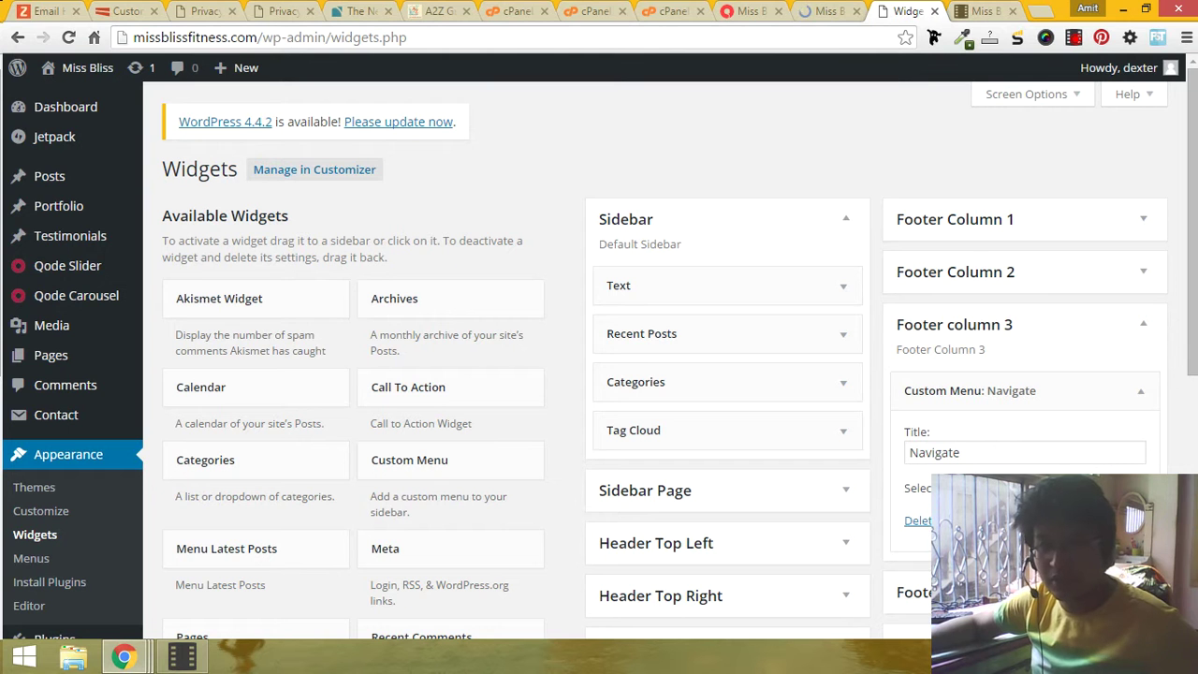
left_click(747, 10)
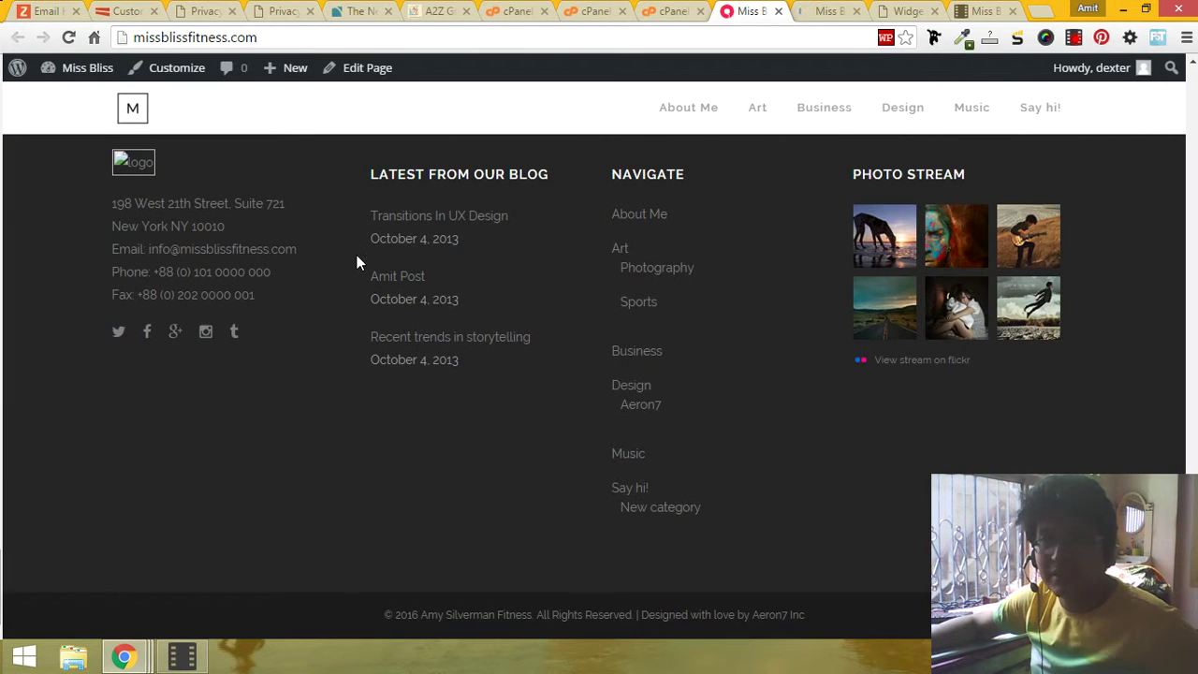
left_click(831, 9)
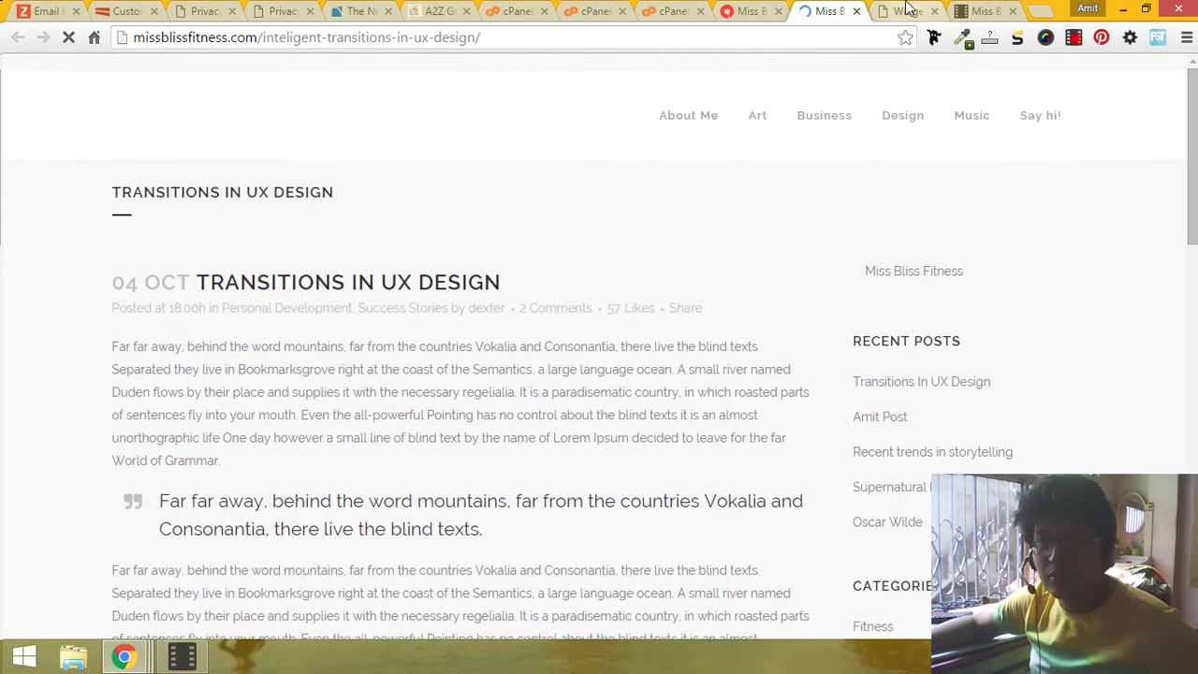
left_click(748, 10)
scroll(756, 281, "up", 10)
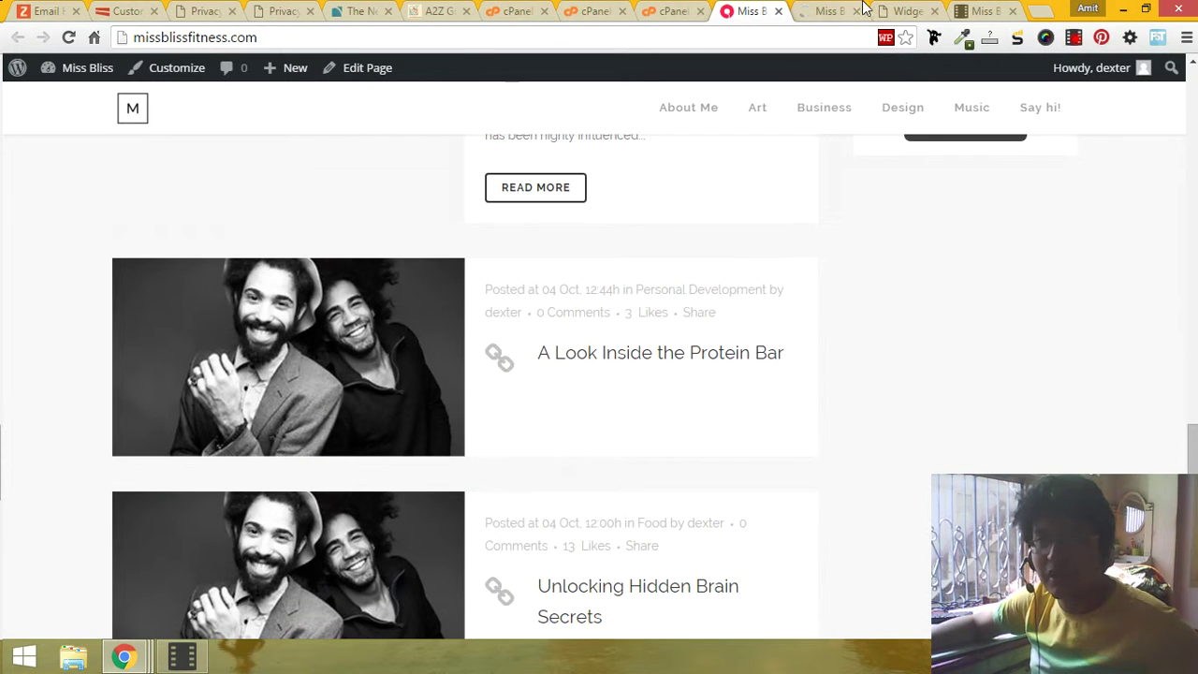
left_click(886, 9)
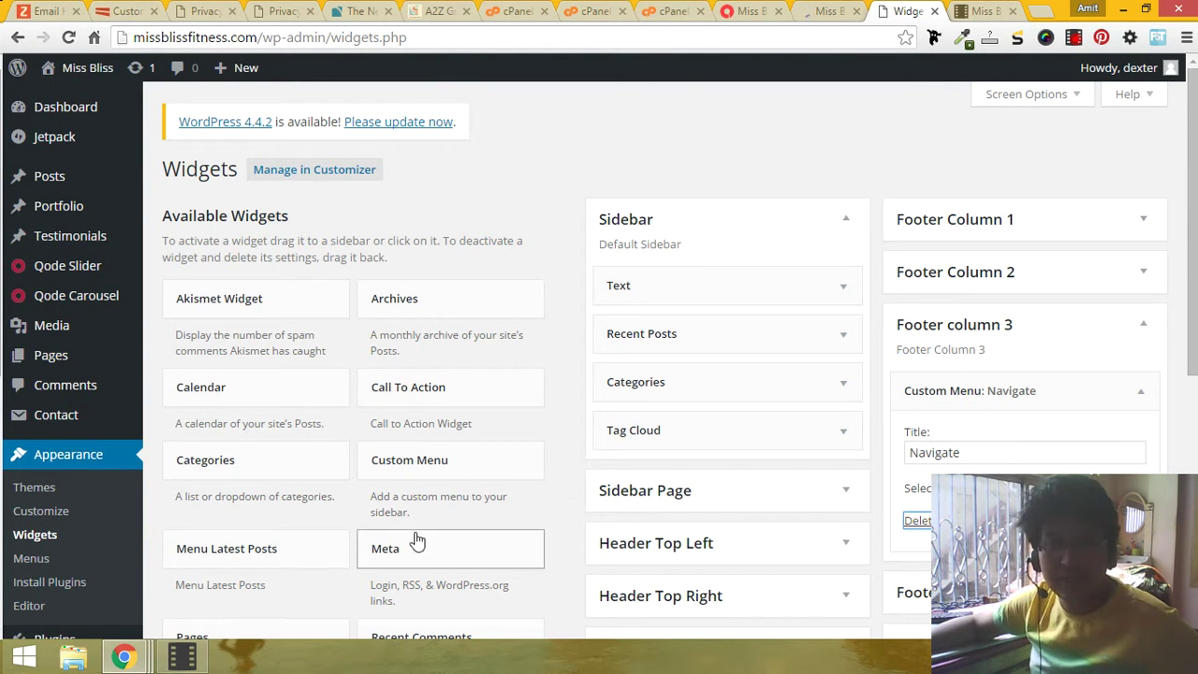
Step: Add a Footer column 3 Text widget holding the Sidebar's Facebook embed code, and save it
scroll(415, 542, "down", 3)
scroll(389, 567, "down", 1)
left_click_drag(405, 535, 864, 237)
scroll(864, 238, "up", 3)
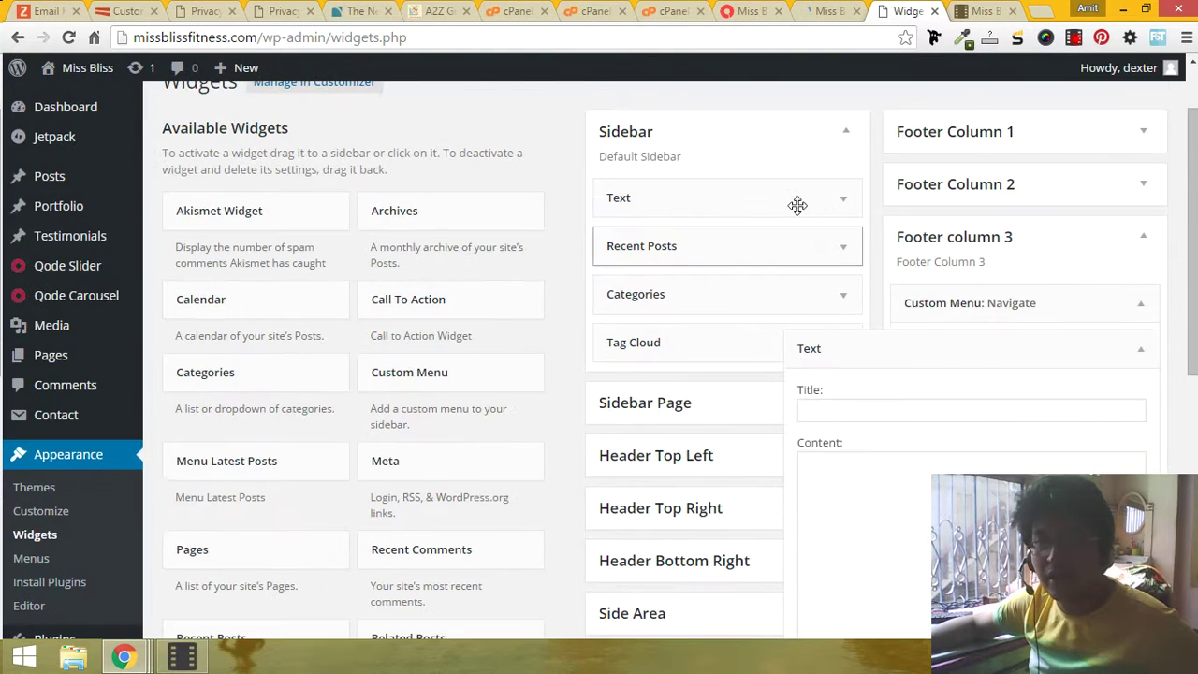
left_click(820, 198)
key("ctrl+a")
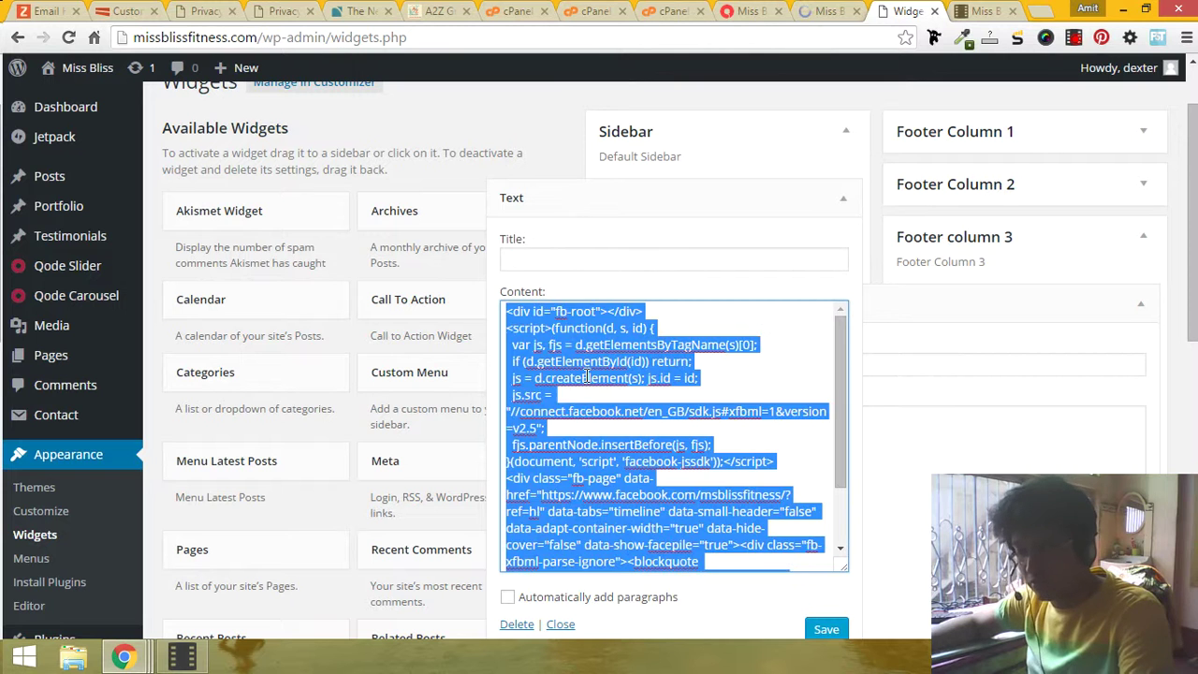
key("ctrl+c")
left_click(840, 193)
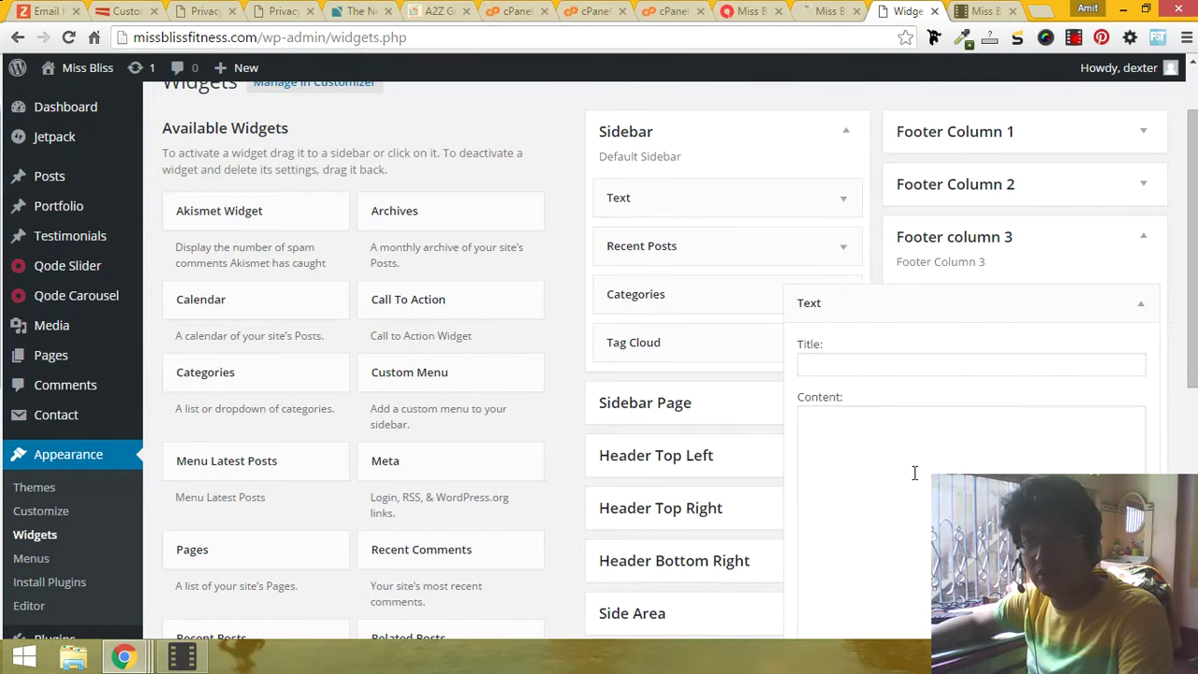
left_click(914, 474)
key("ctrl+v")
left_click(1134, 418)
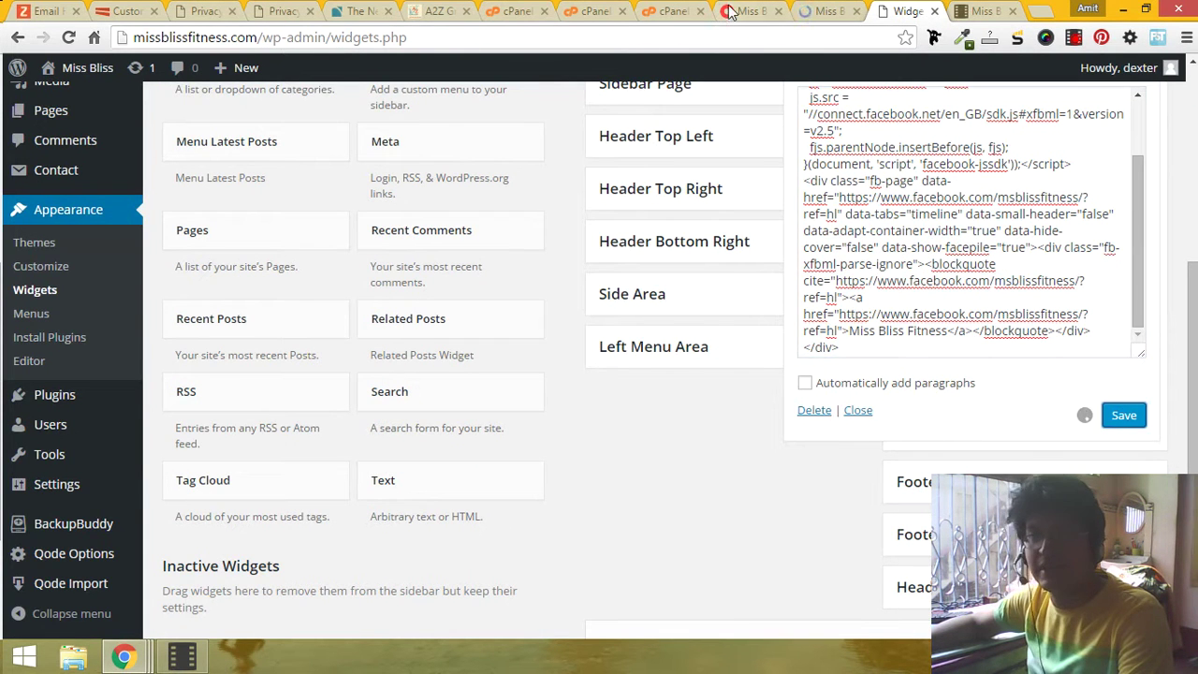
Step: Title the footer Text widget 'Like Us in Facebook'
scroll(868, 225, "up", 1)
left_click(868, 127)
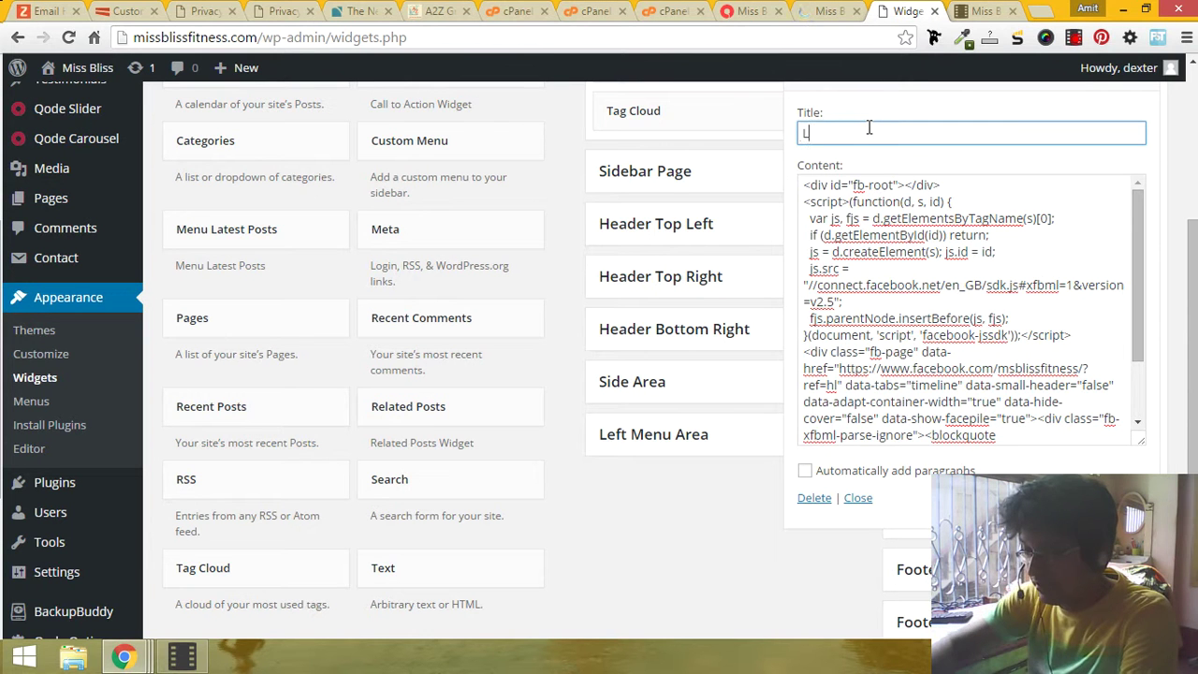
type("Like Us in ")
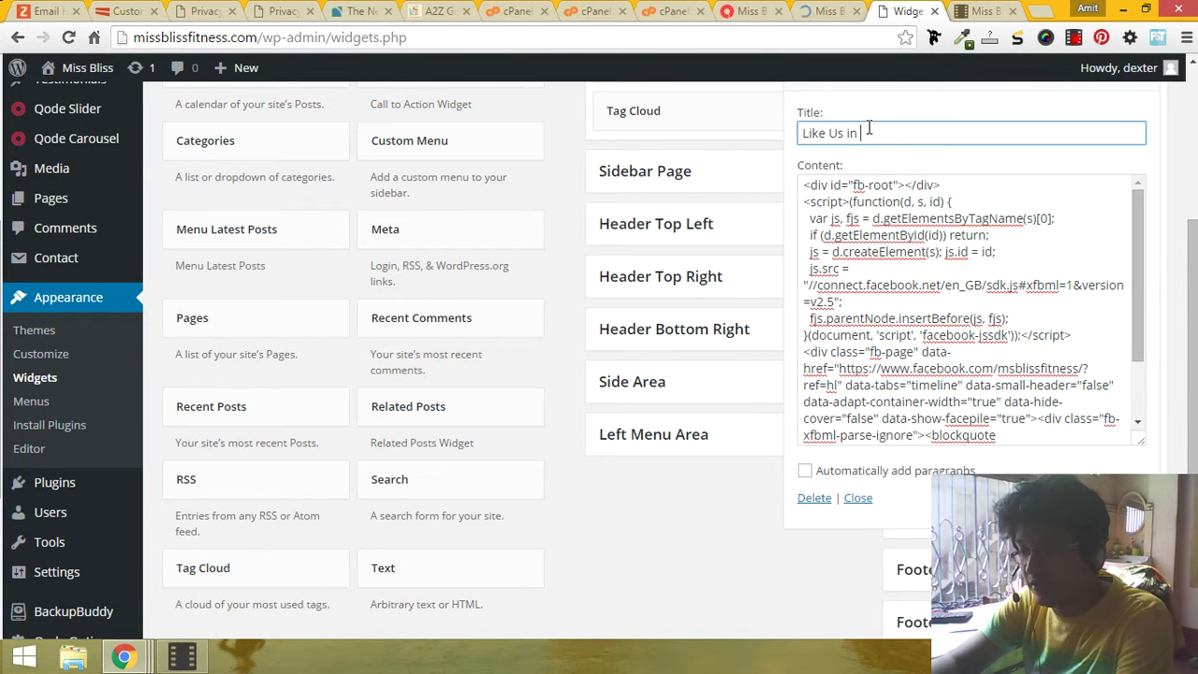
type("Facebook")
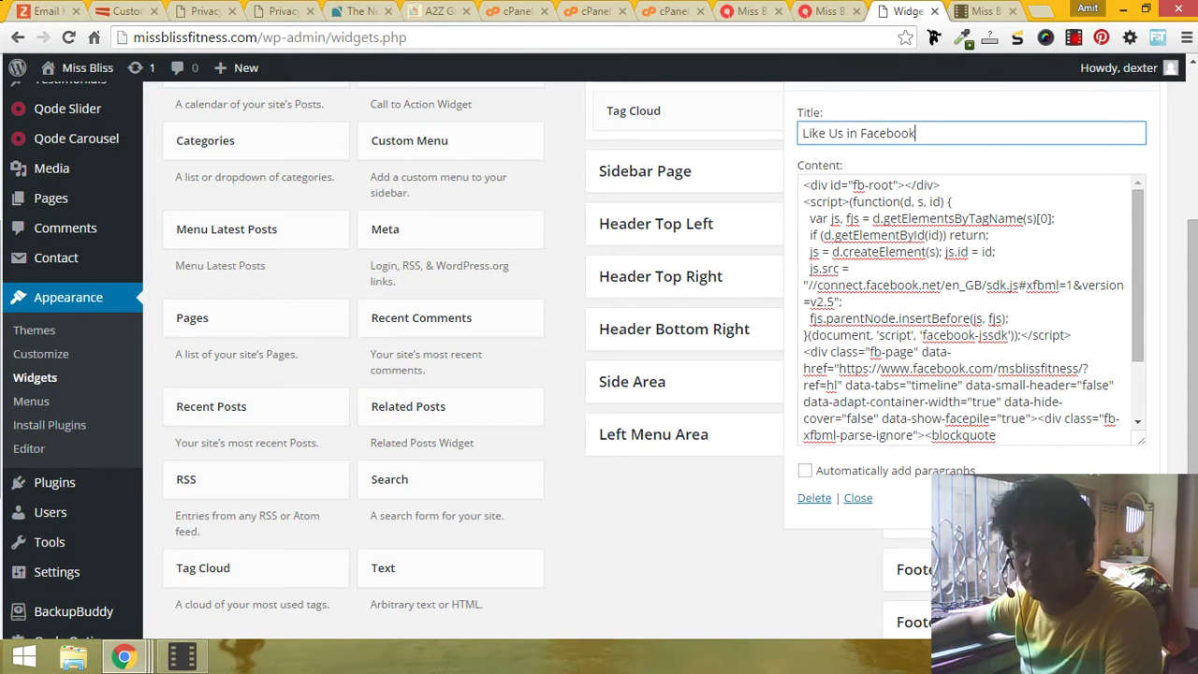
left_click(794, 65)
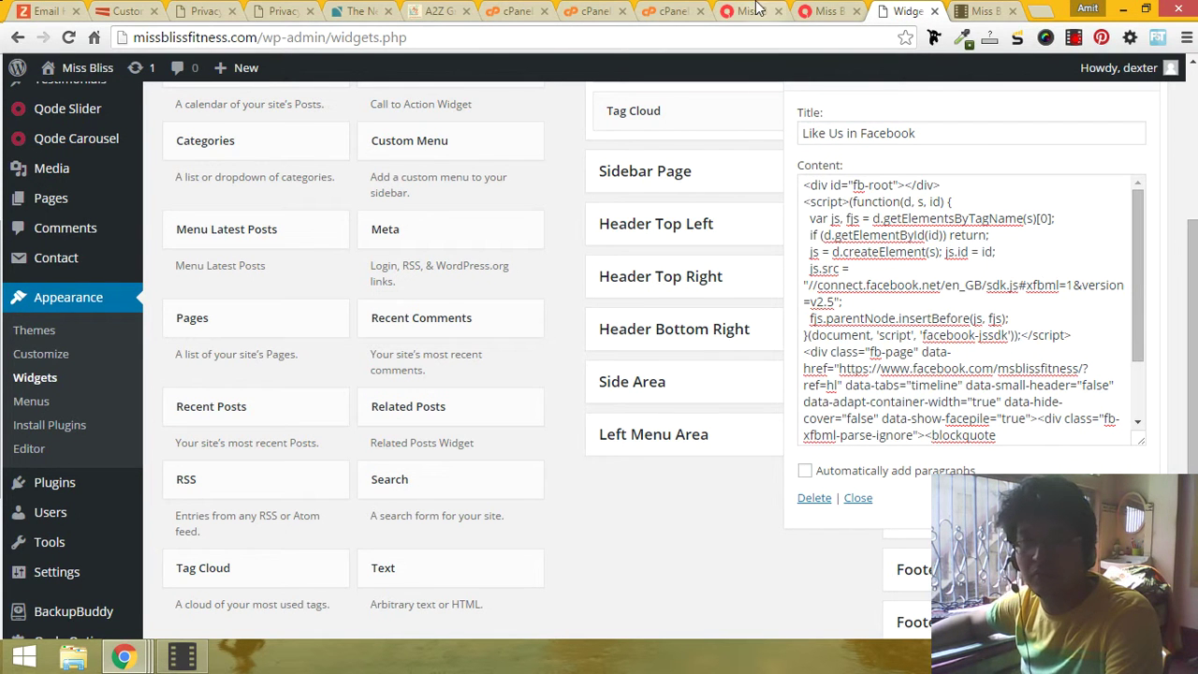
Step: Scroll through the Transitions in UX Design post to check its sidebar
left_click(805, 10)
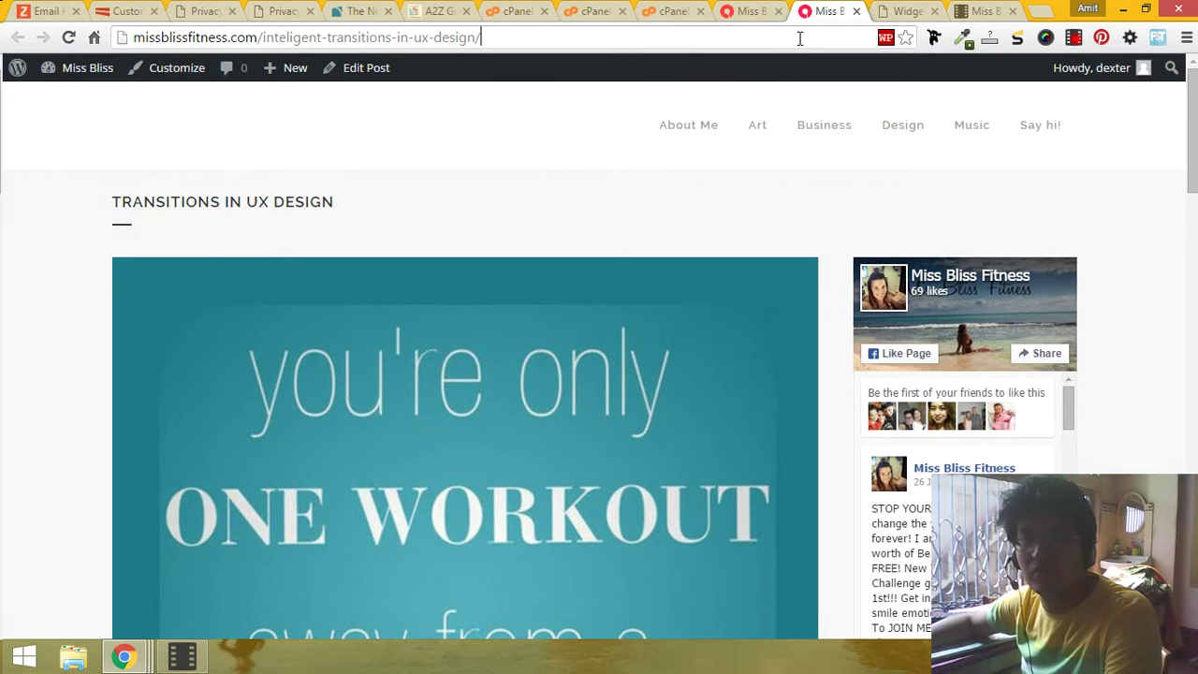
left_click(797, 37)
scroll(888, 227, "down", 3)
scroll(894, 241, "down", 5)
scroll(1049, 427, "down", 6)
scroll(954, 381, "down", 8)
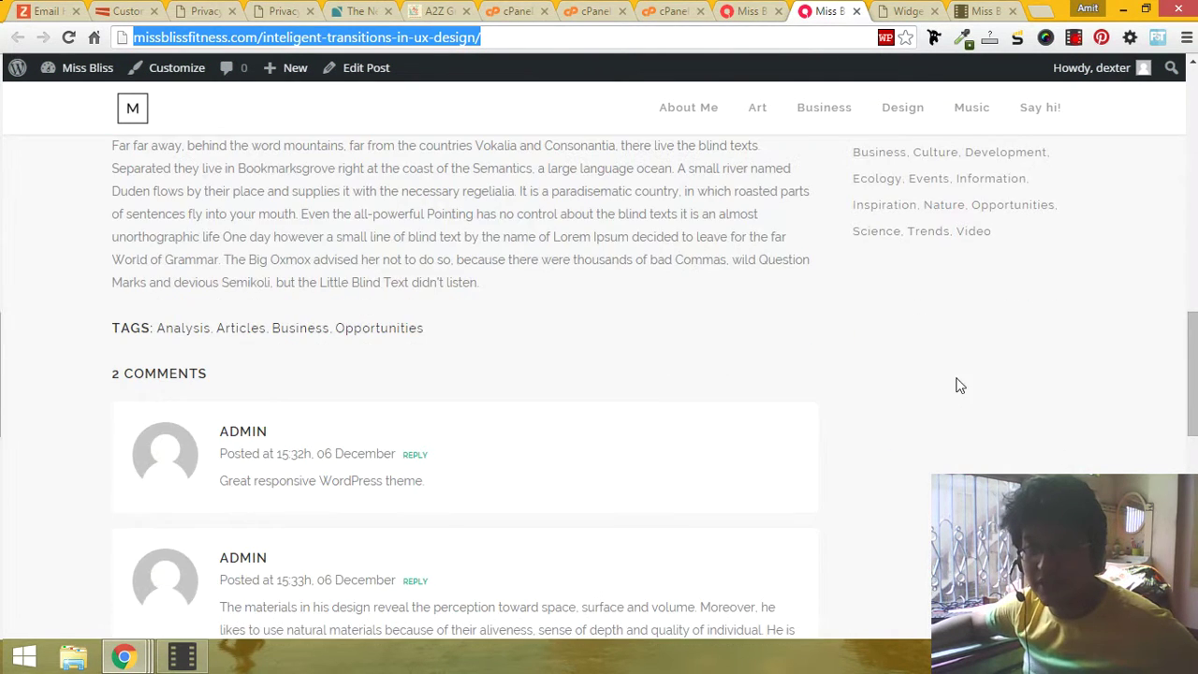
Step: Return to Widgets briefly, then reload the Transitions in UX Design post
left_click(900, 11)
scroll(702, 222, "up", 5)
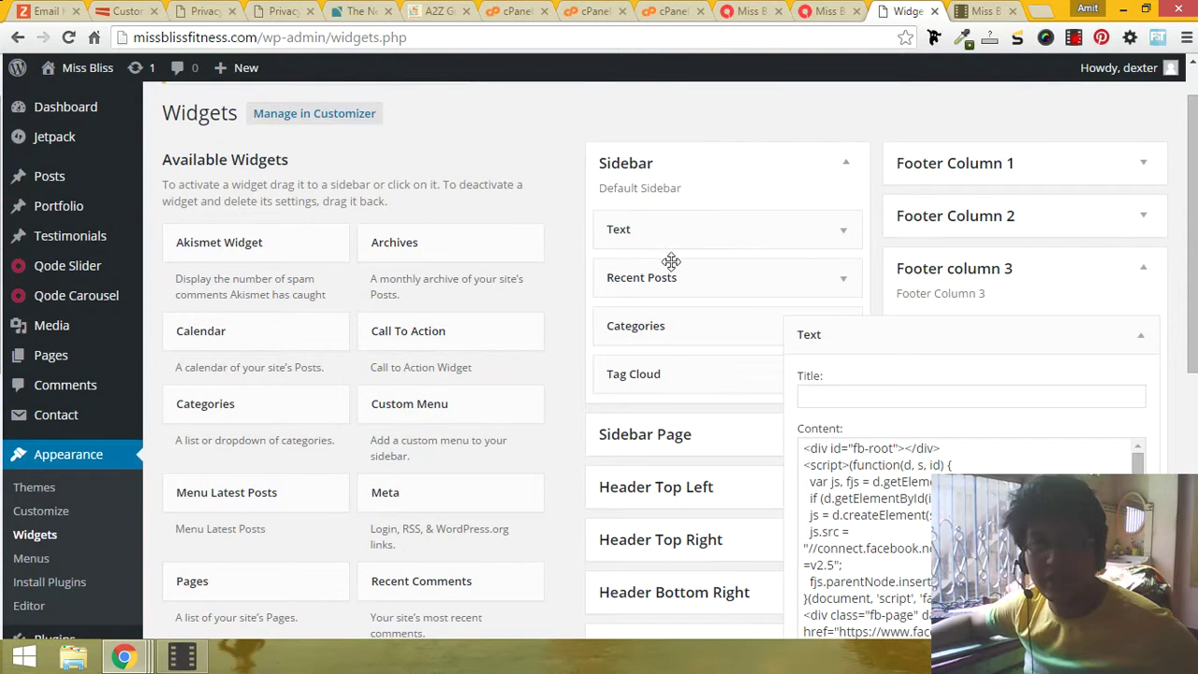
left_click(843, 10)
scroll(980, 388, "up", 5)
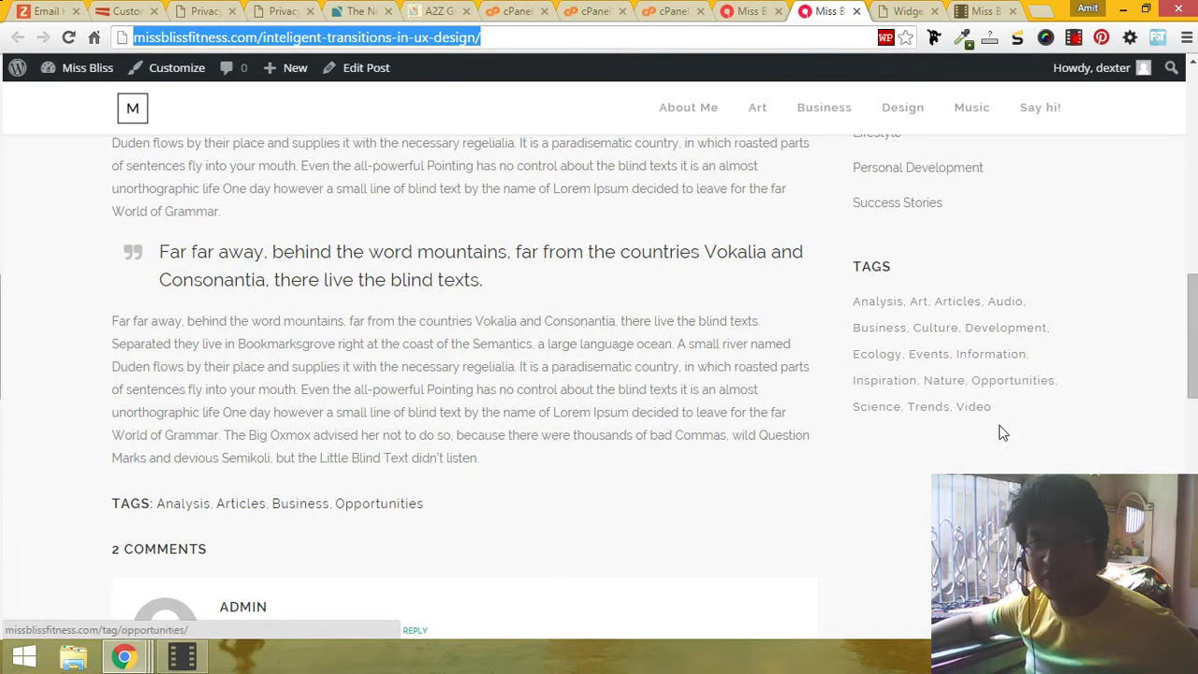
key("ctrl+Tab")
mouse_move(795, 350)
left_mouse_down()
mouse_move(1018, 337)
mouse_move(802, 331)
left_mouse_up()
left_click(828, 10)
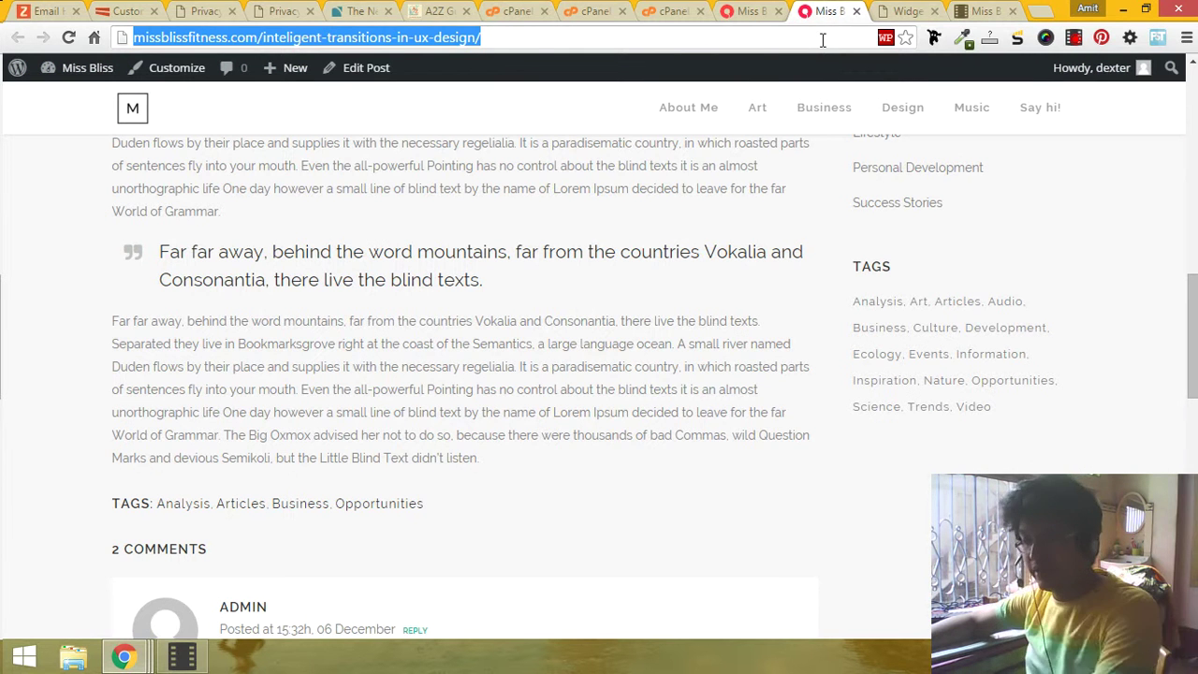
key("Return")
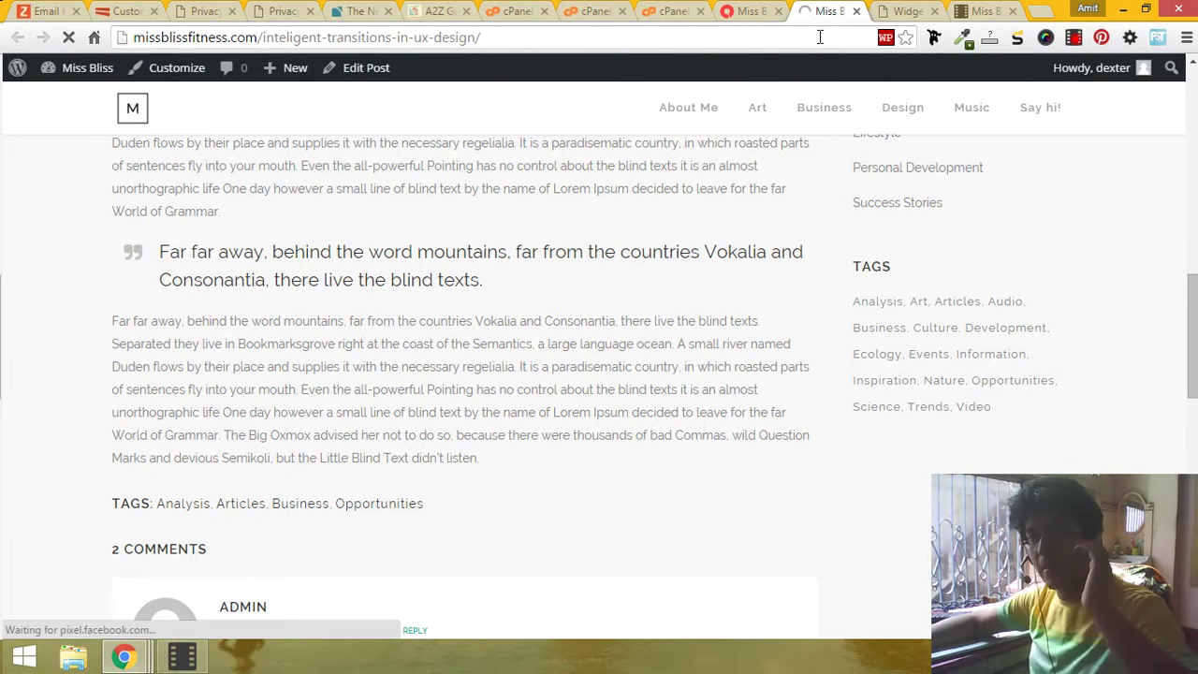
Step: Expand the Sidebar Page widget area and compare it with the live blog's sidebar ads
left_click(906, 10)
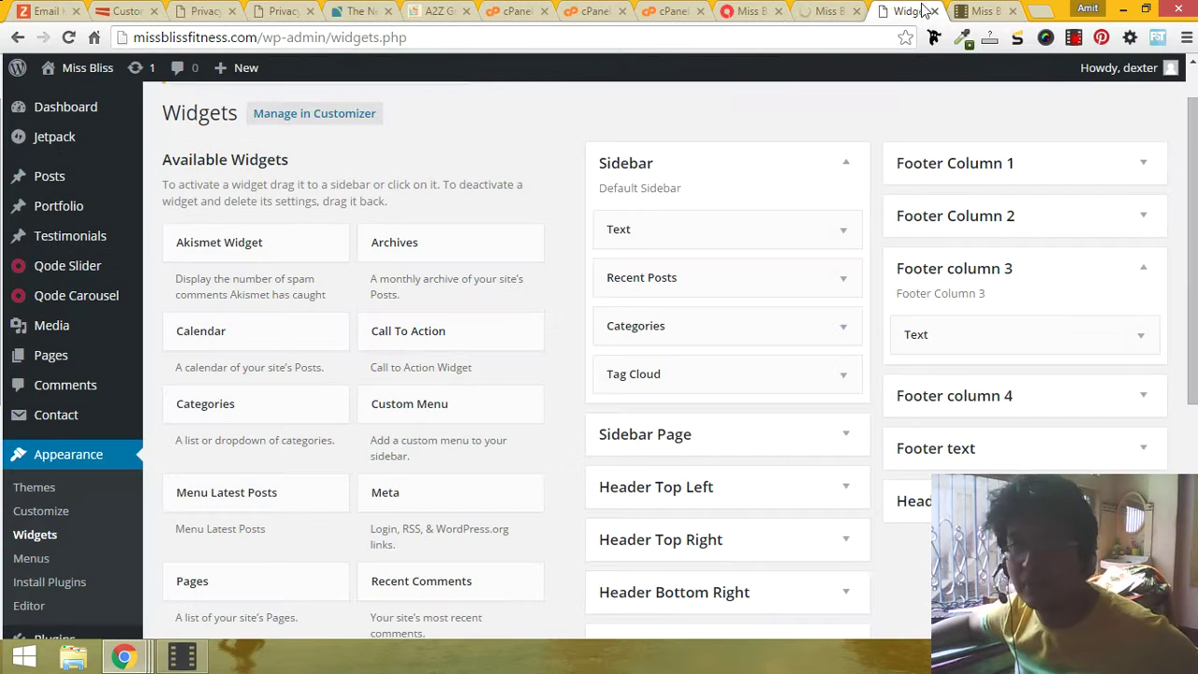
scroll(621, 414, "down", 2)
left_click(690, 266)
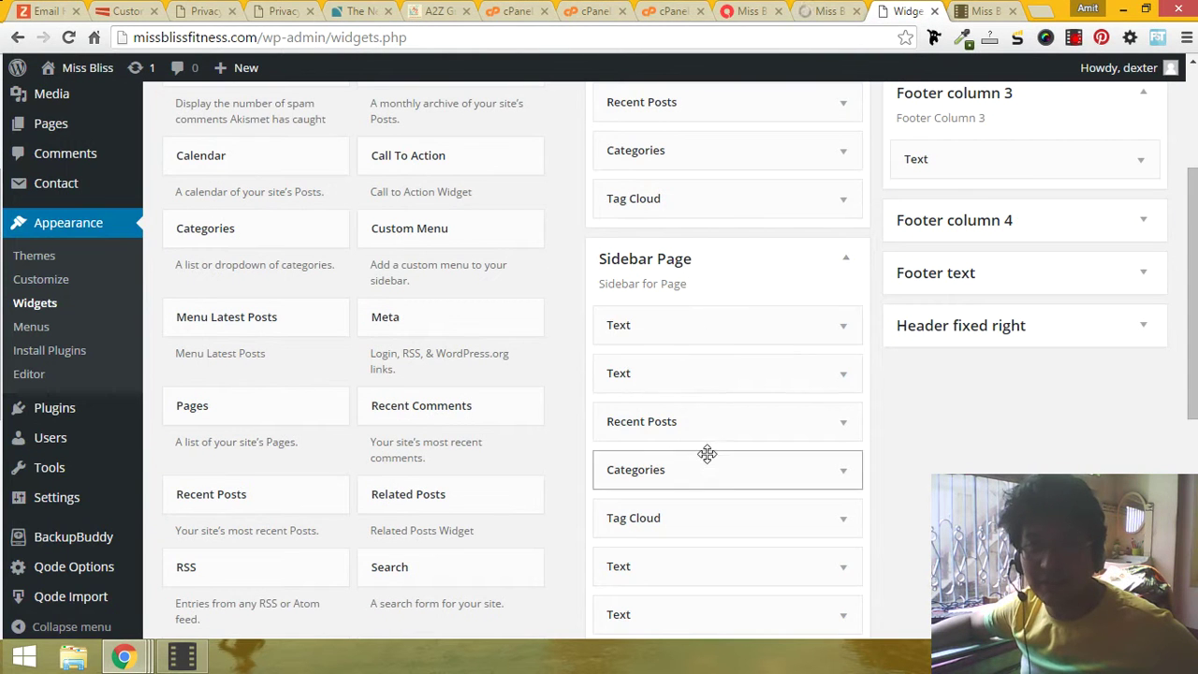
scroll(746, 402, "down", 2)
left_click(748, 10)
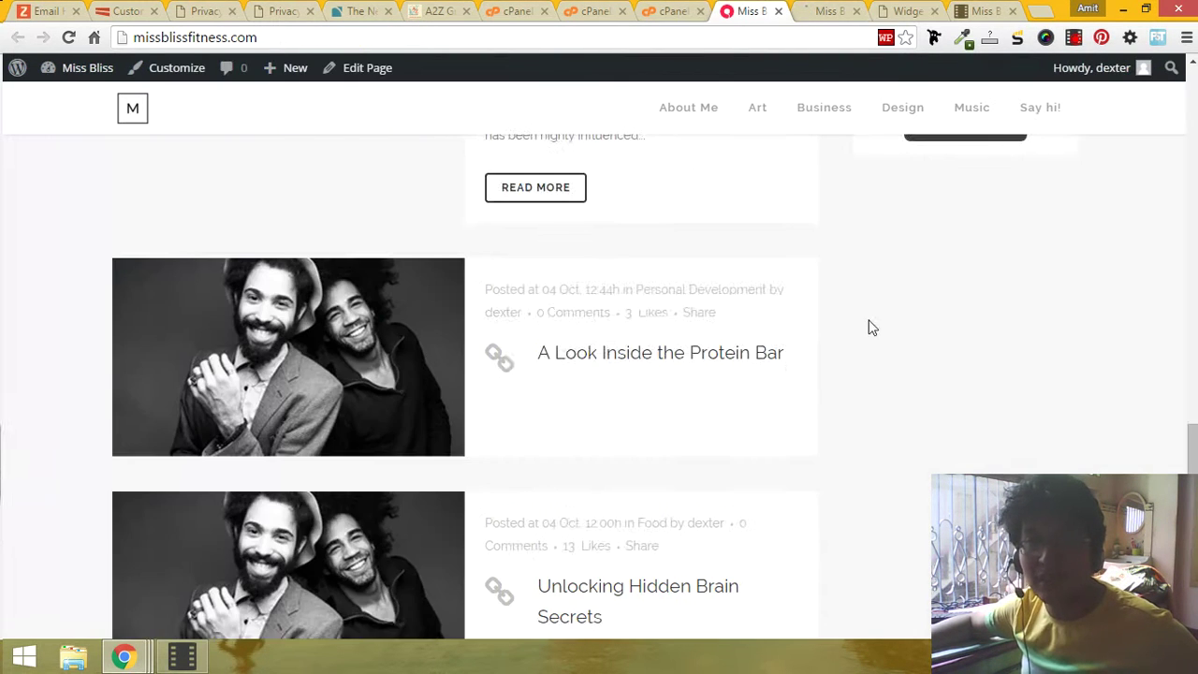
scroll(890, 296, "up", 10)
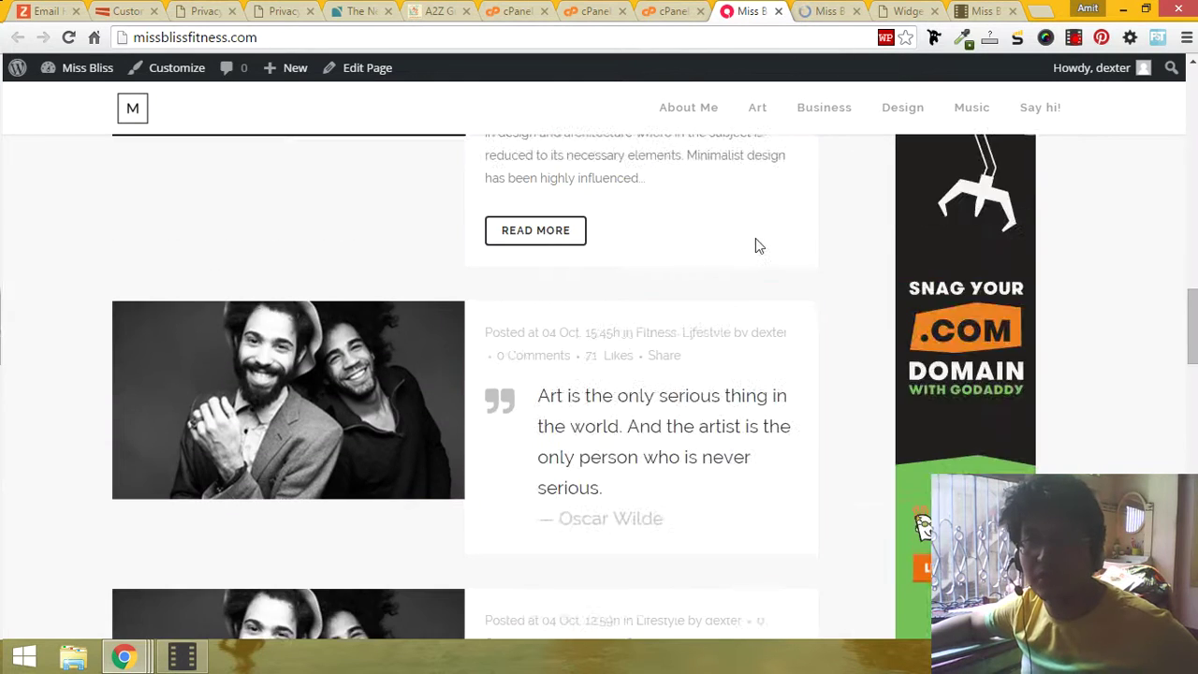
scroll(758, 245, "up", 12)
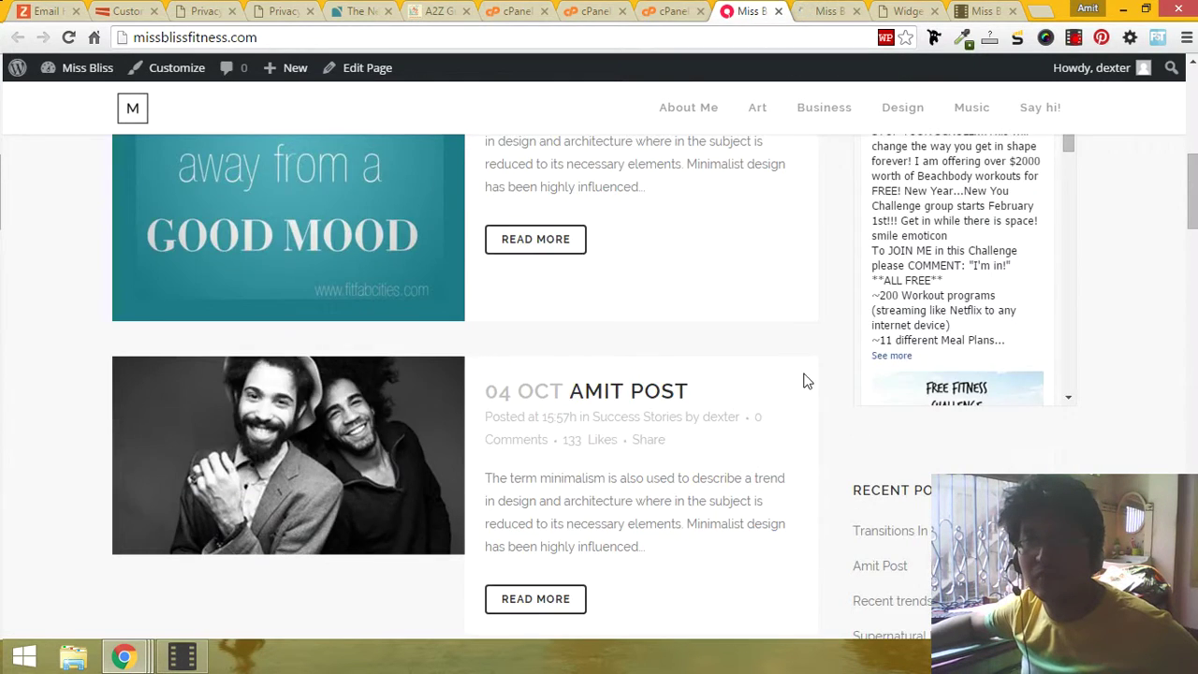
scroll(802, 379, "up", 2)
left_click(824, 11)
left_click(903, 11)
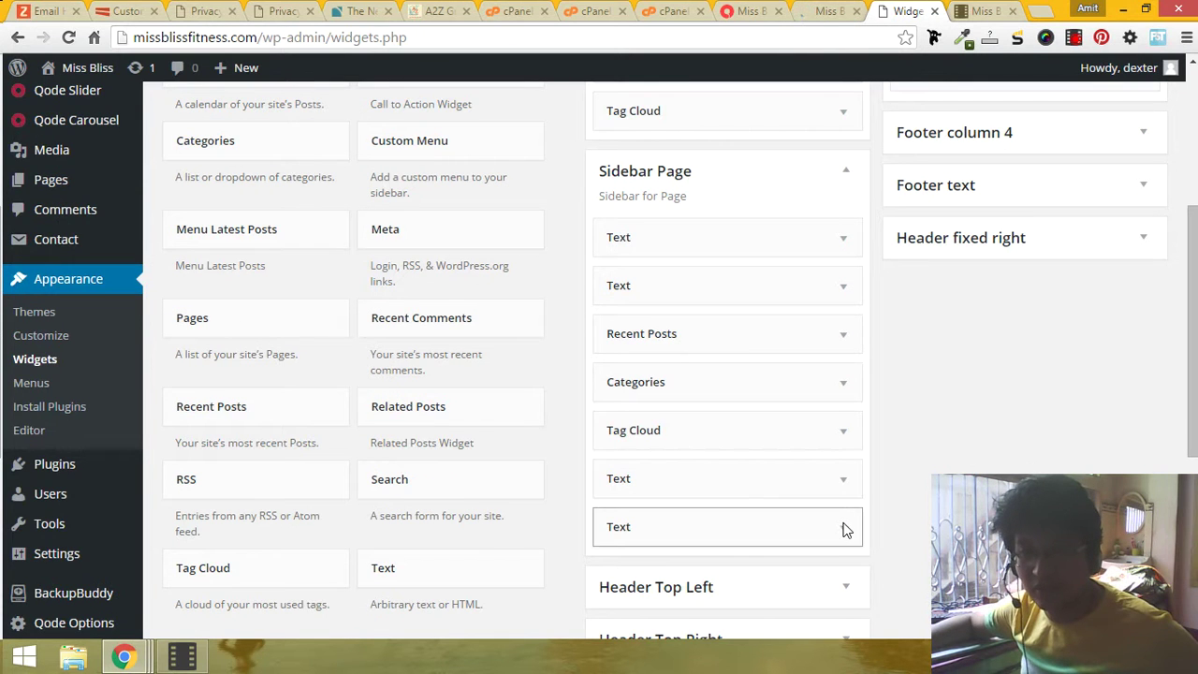
Step: Delete the two Google ad Text widgets at the bottom of Sidebar Page
left_click(842, 527)
scroll(856, 484, "down", 5)
left_click(517, 384)
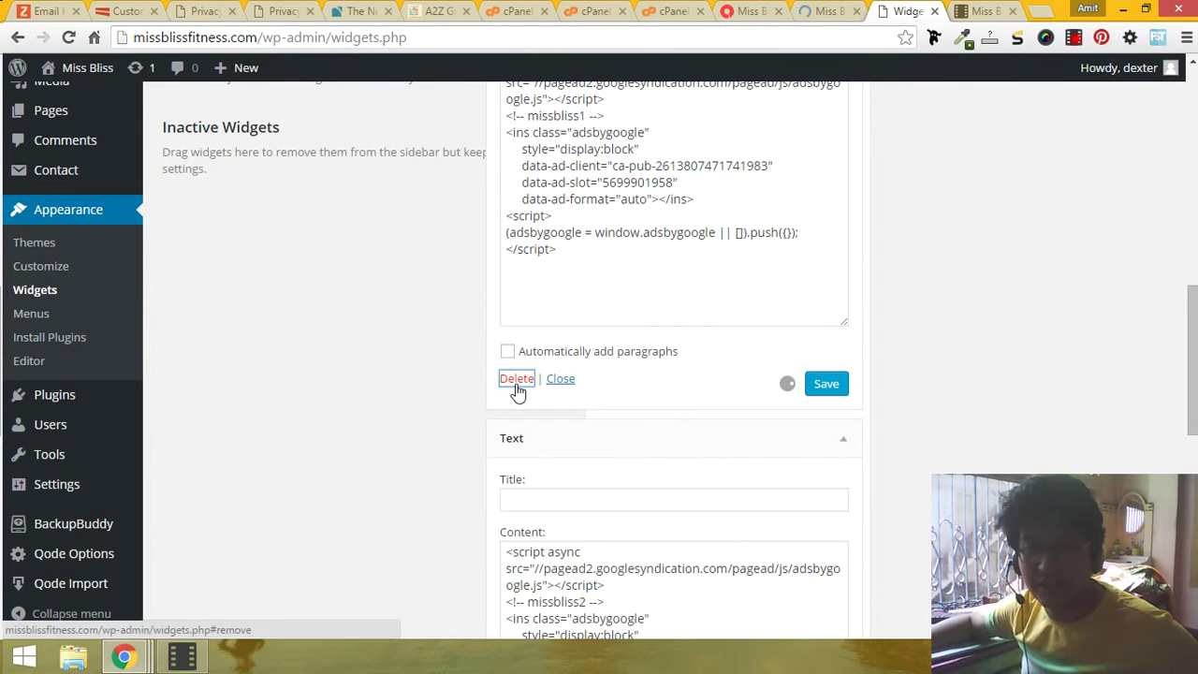
scroll(517, 391, "down", 4)
left_click(516, 511)
scroll(589, 514, "up", 4)
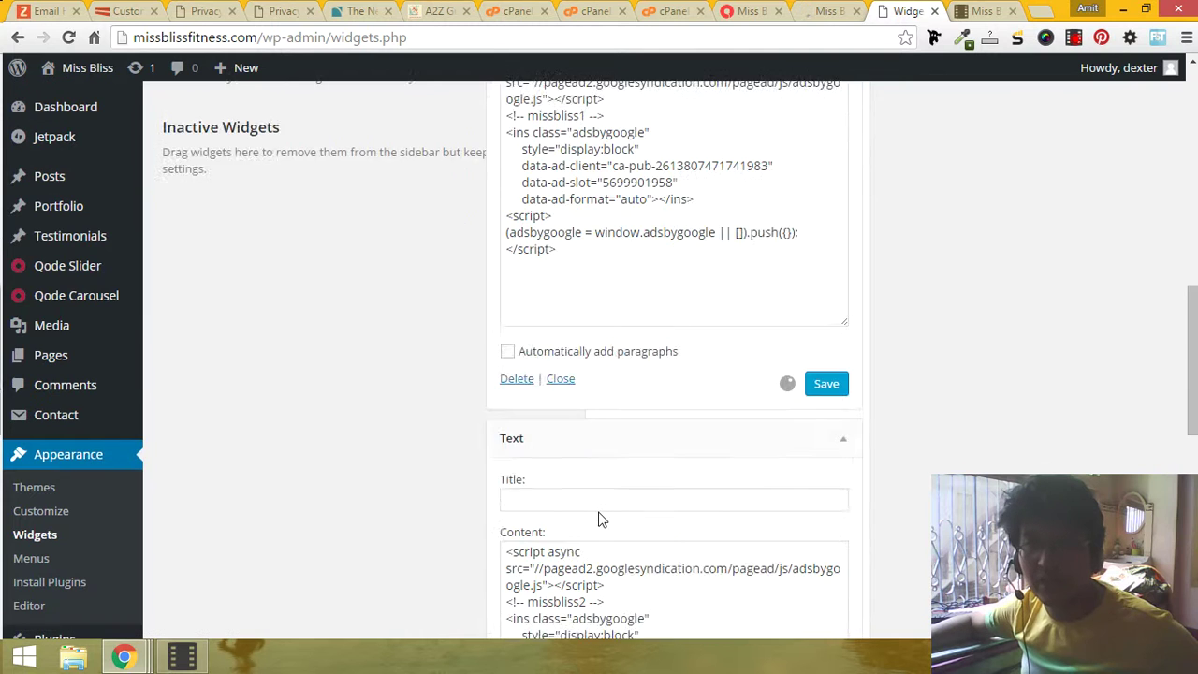
scroll(599, 518, "up", 4)
scroll(600, 515, "up", 2)
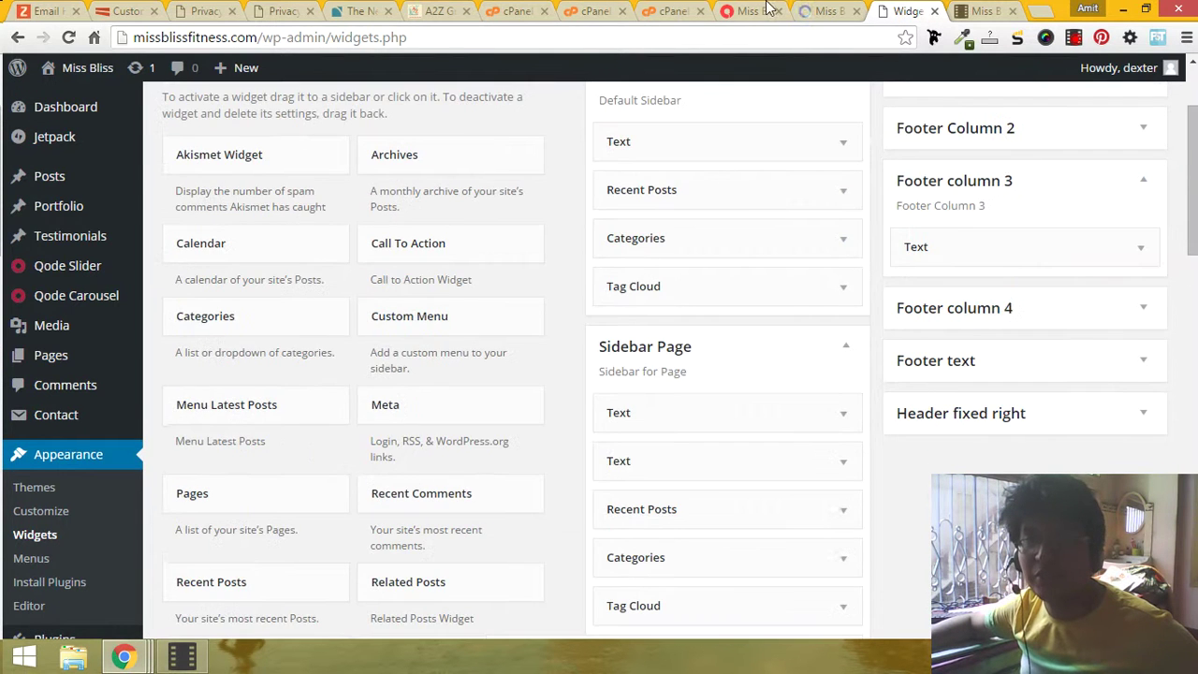
Step: Reload the missblissfitness.com home page in the site tab
left_click(824, 10)
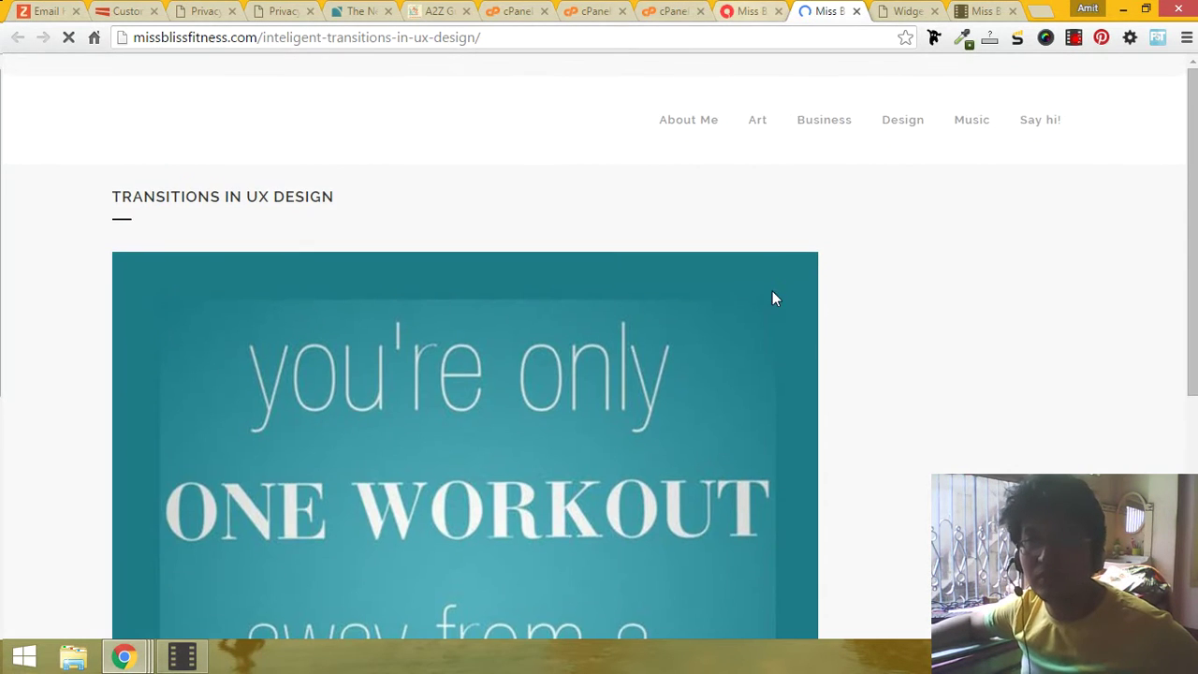
scroll(773, 294, "down", 4)
left_click(760, 10)
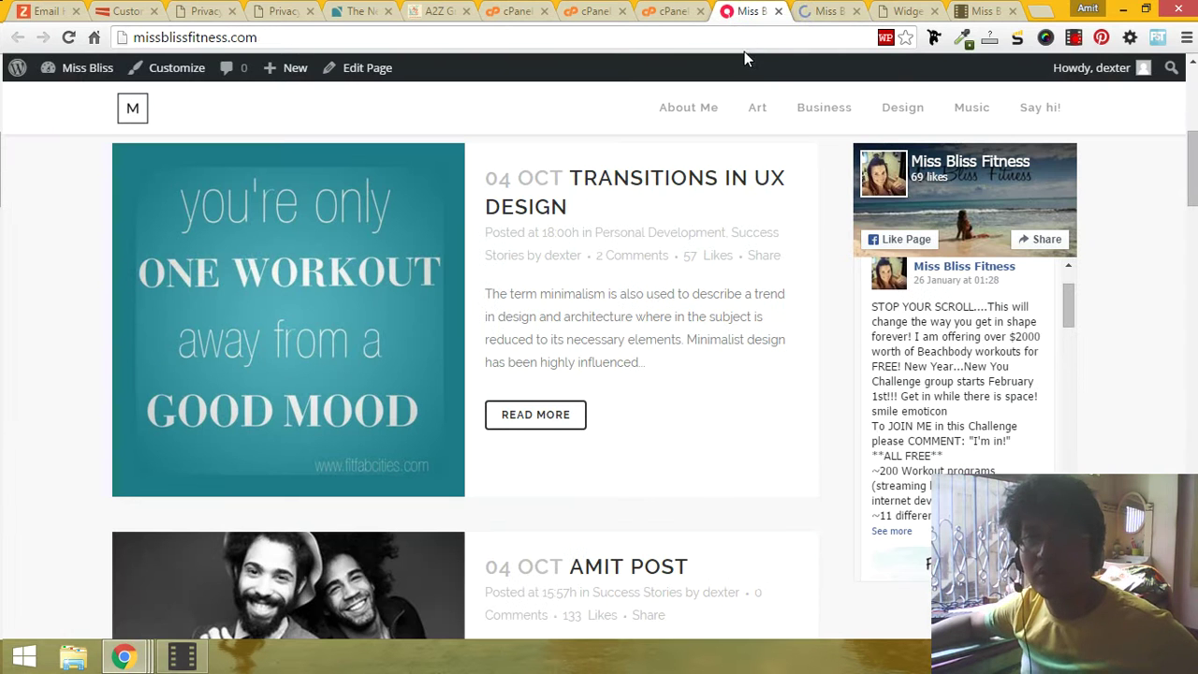
left_click(744, 37)
key("Return")
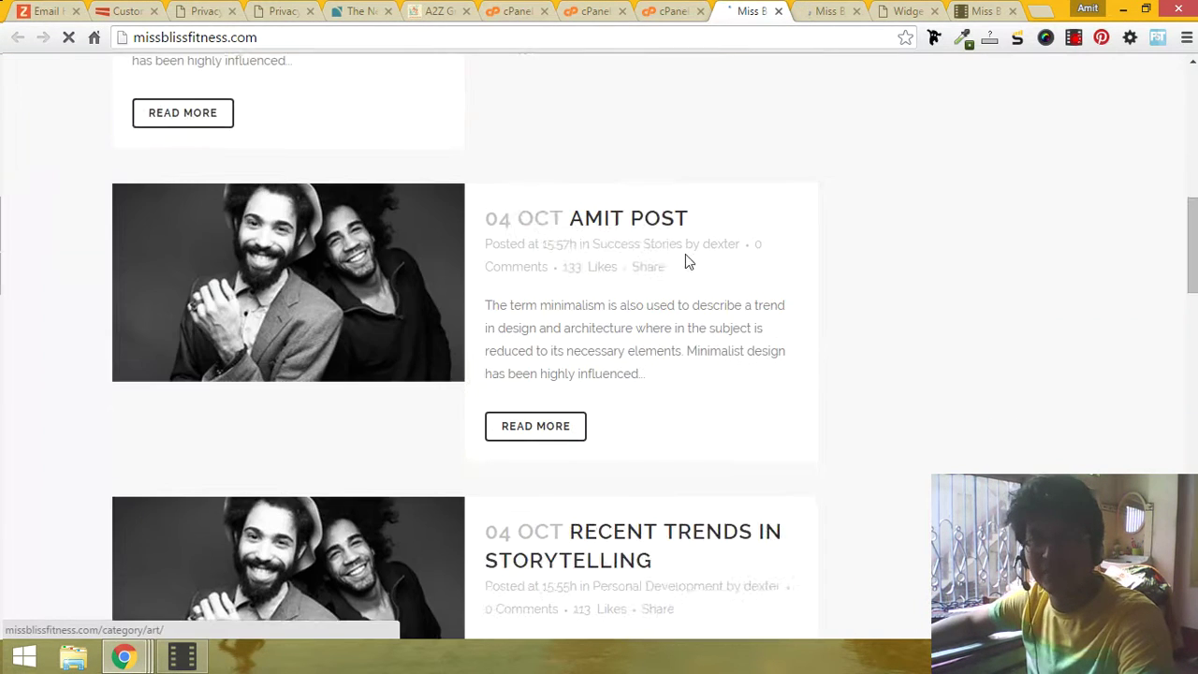
Step: Scroll the Transitions in UX Design post down to its footer's Facebook feed in column 3
scroll(659, 295, "down", 15)
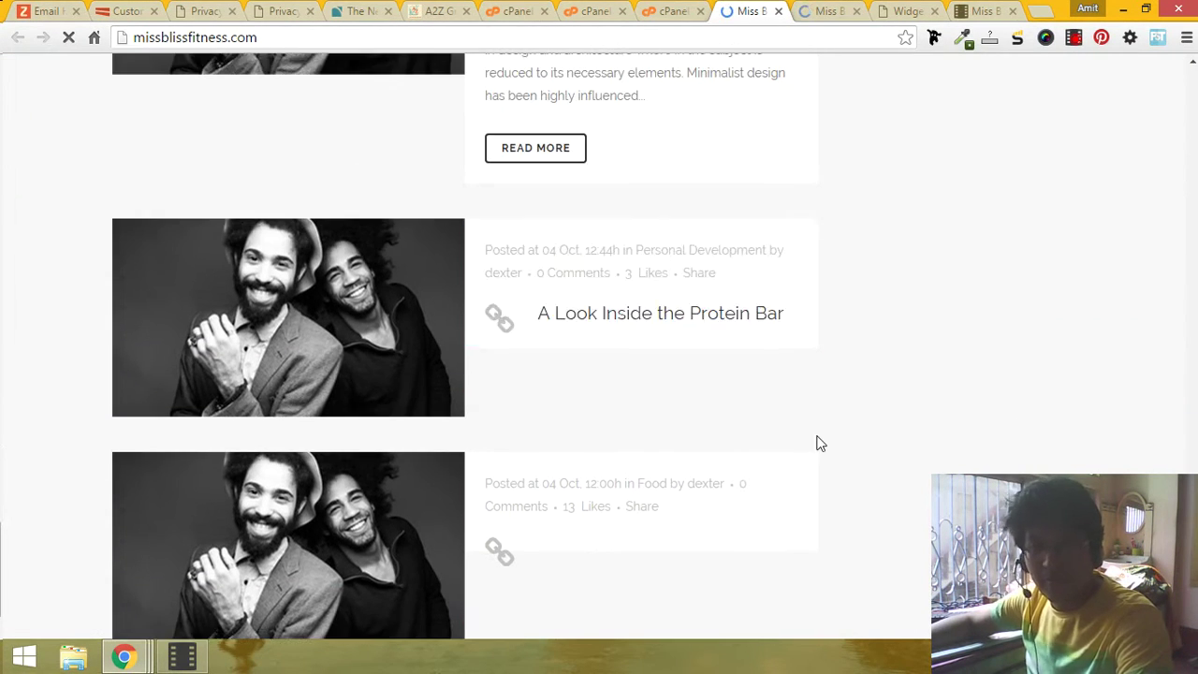
left_click(807, 10)
scroll(757, 393, "down", 10)
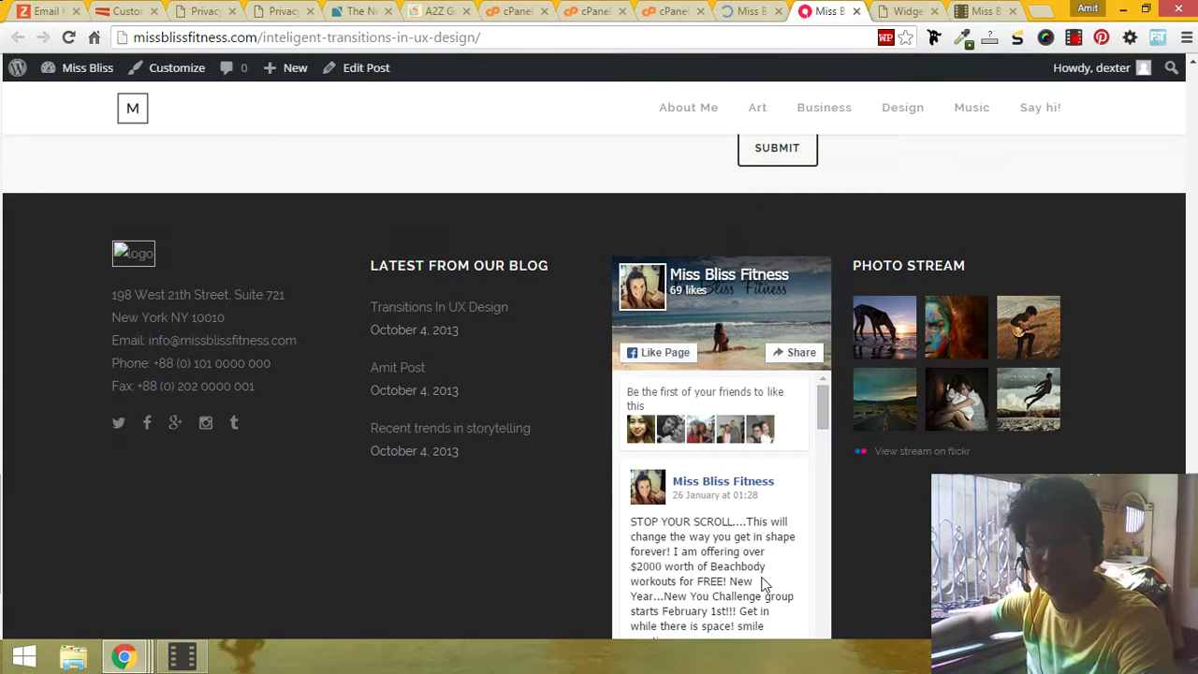
scroll(779, 490, "down", 3)
scroll(831, 448, "down", 2)
scroll(613, 556, "up", 2)
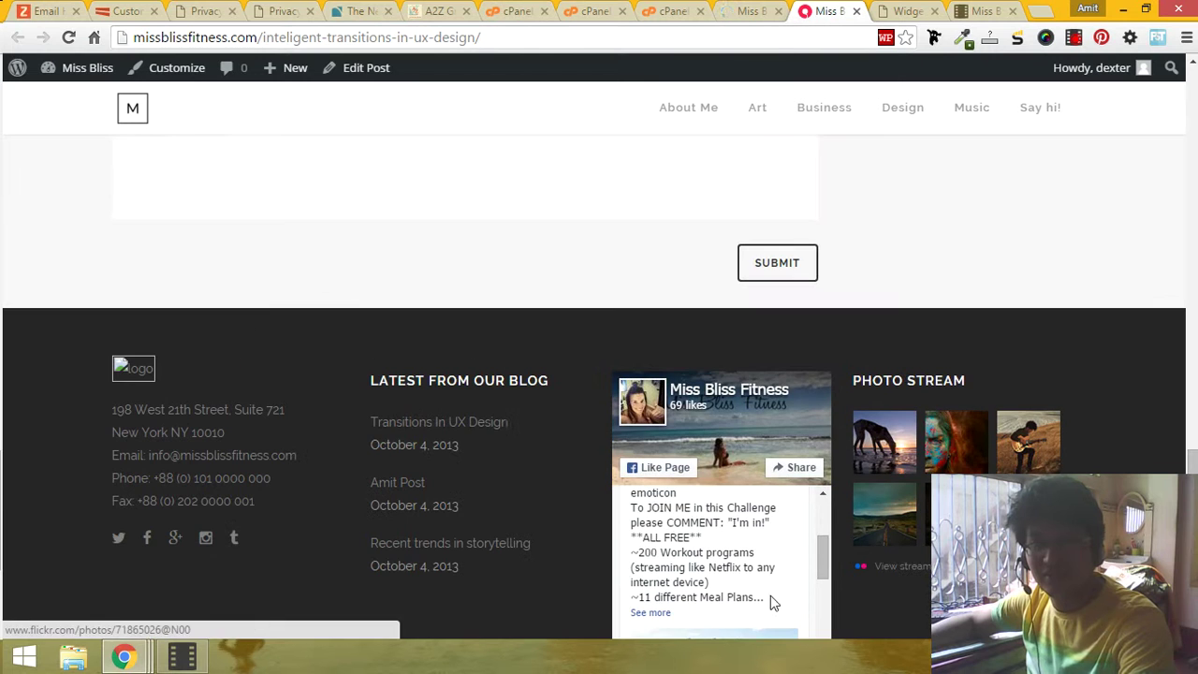
scroll(618, 510, "up", 3)
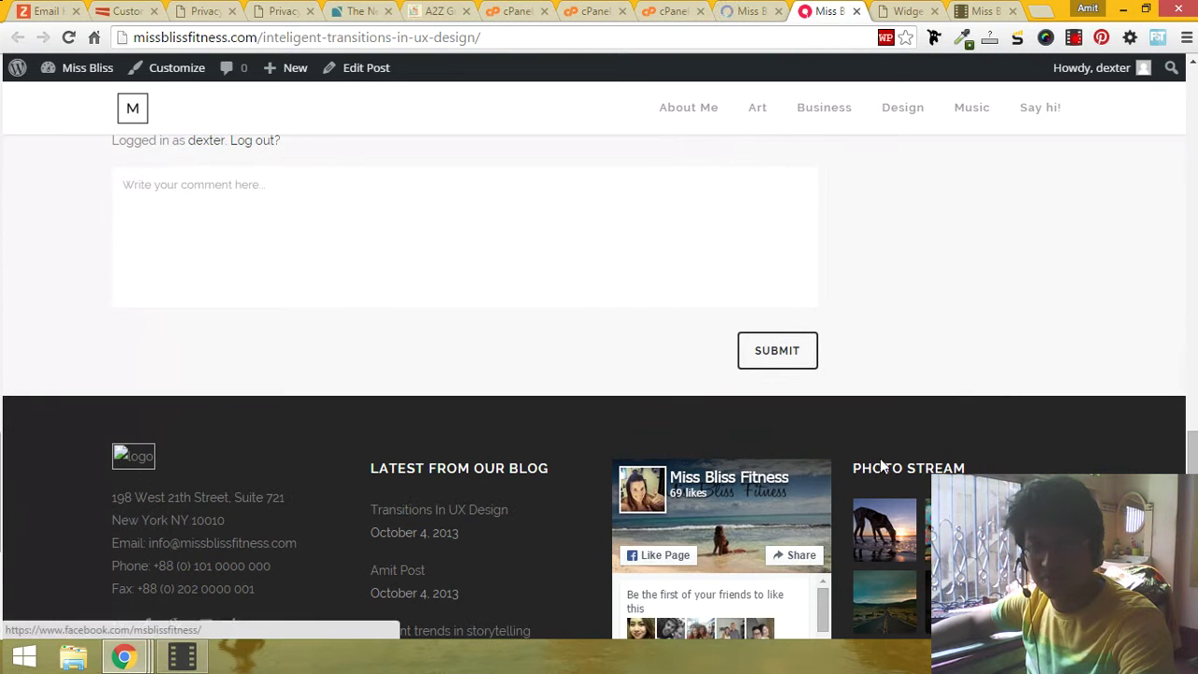
scroll(1020, 388, "down", 2)
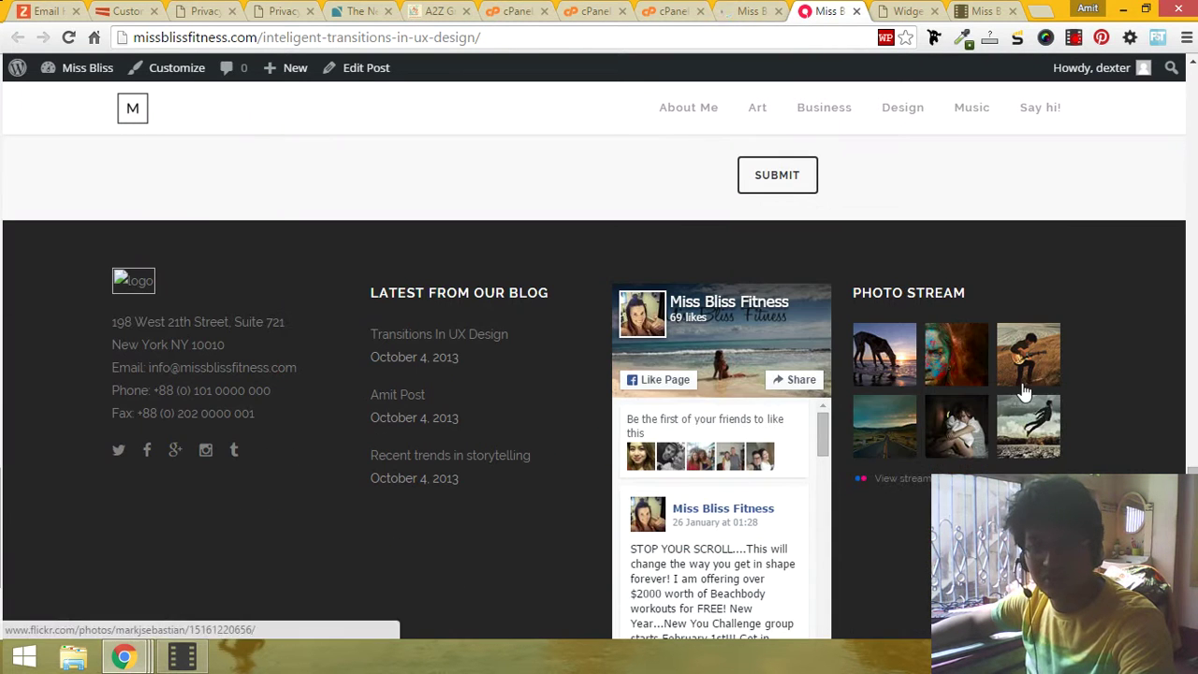
Step: Expand and collapse the Footer column 3 Text widget to check its code
left_click(921, 12)
left_click(1037, 229)
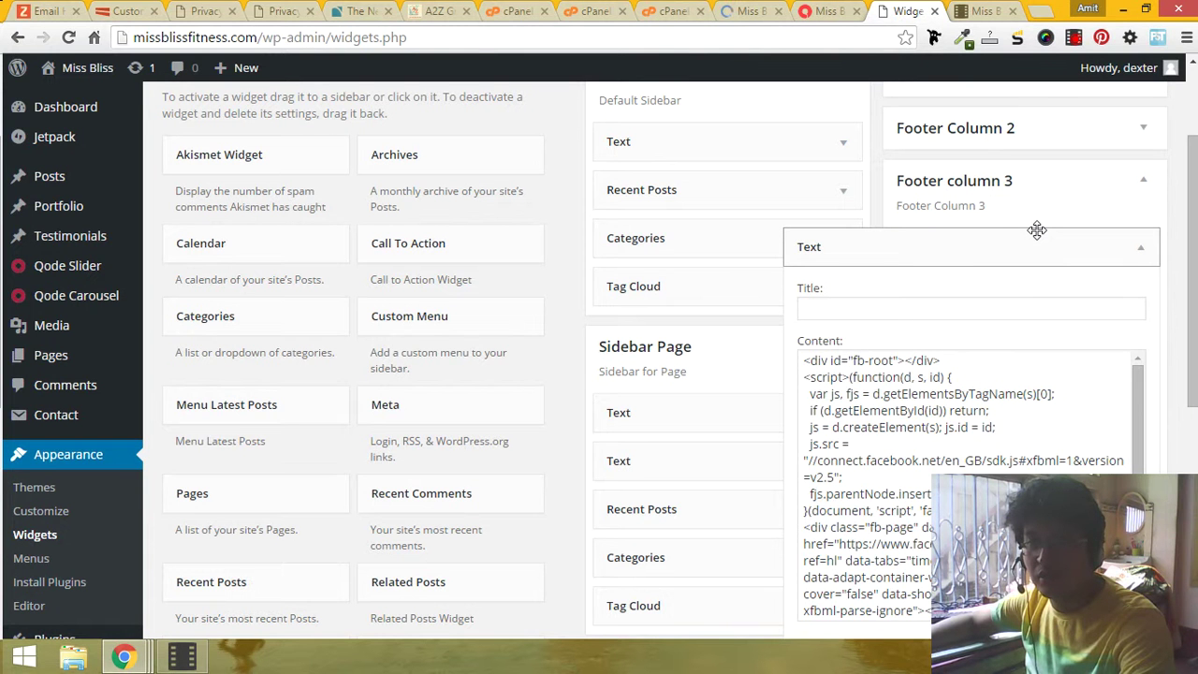
left_click(1029, 245)
Step: Search Google for 'facebook page plugin' in a spare tab
left_click(992, 10)
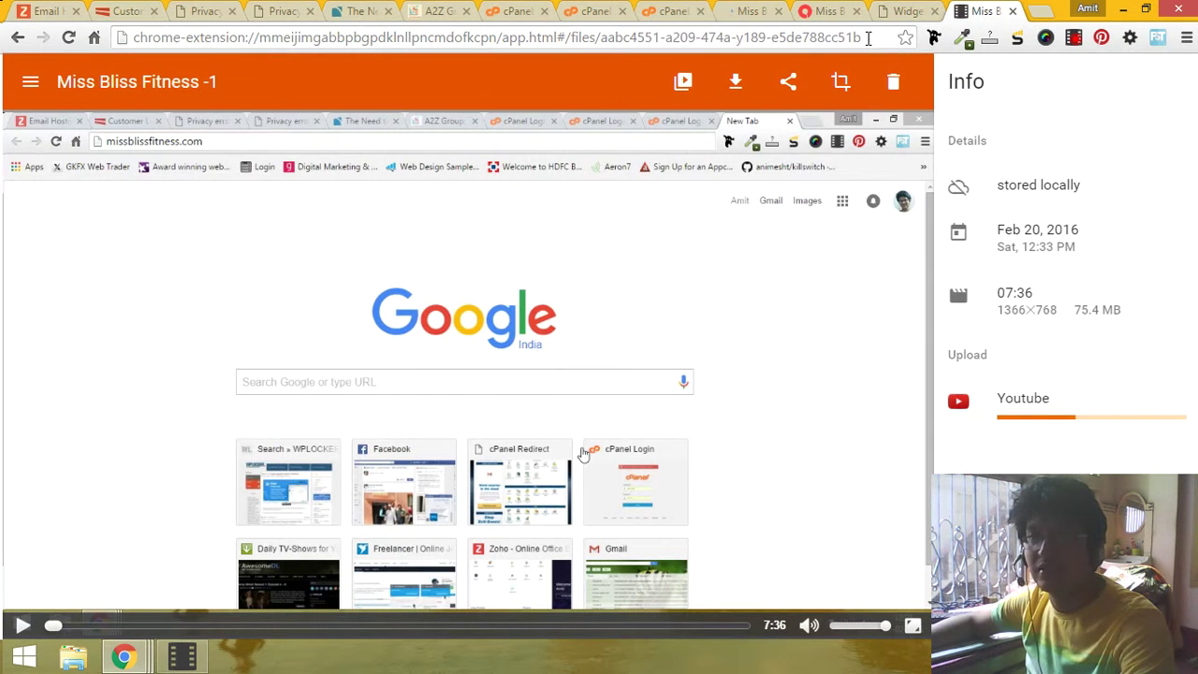
left_click(867, 37)
type("facebook page p")
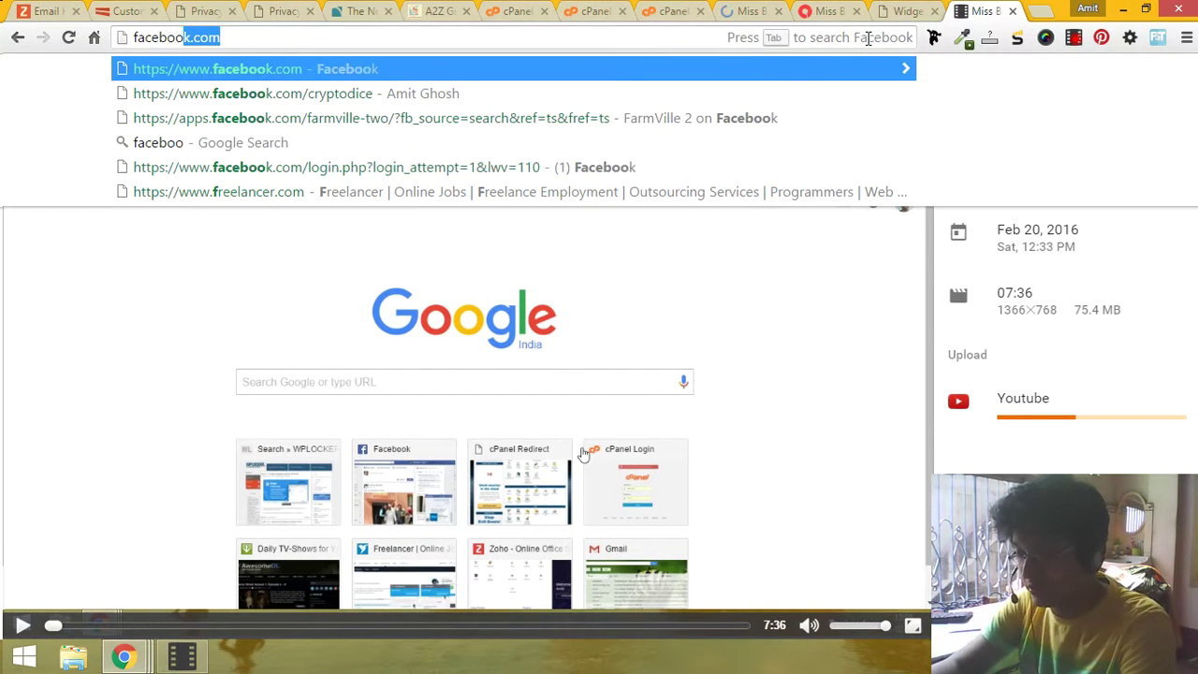
type("lugin")
key("Return")
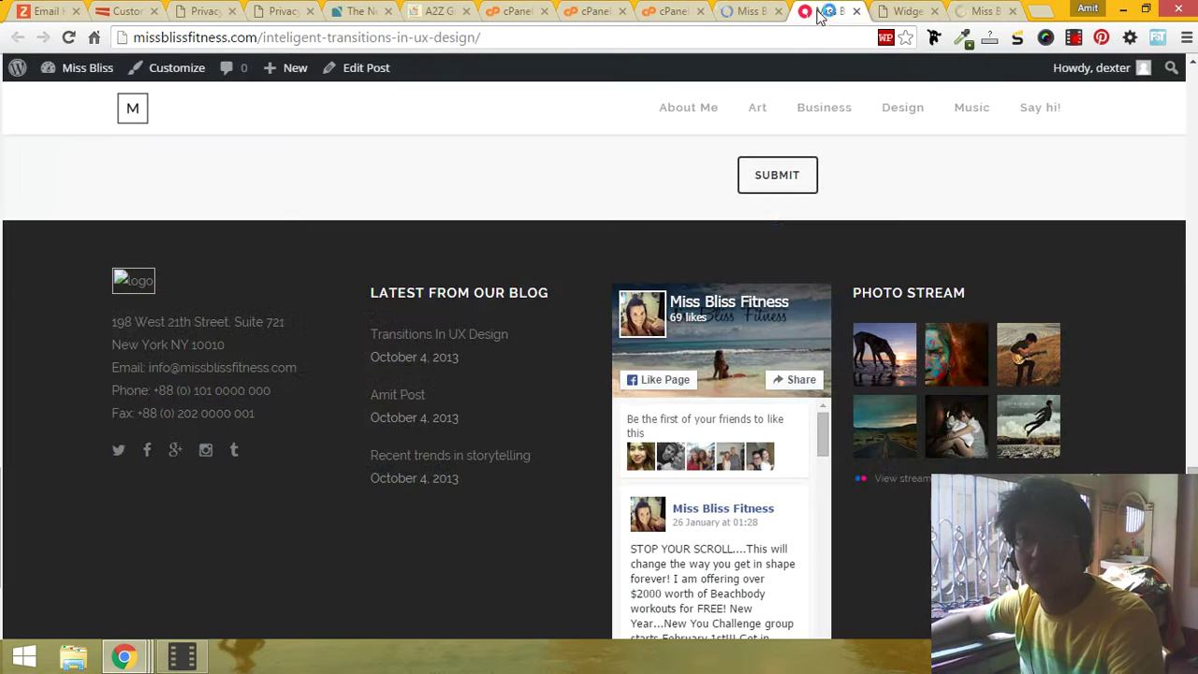
Step: Compare the post's Facebook page link with the search results, then return to Widgets
left_click(823, 11)
left_click(704, 308)
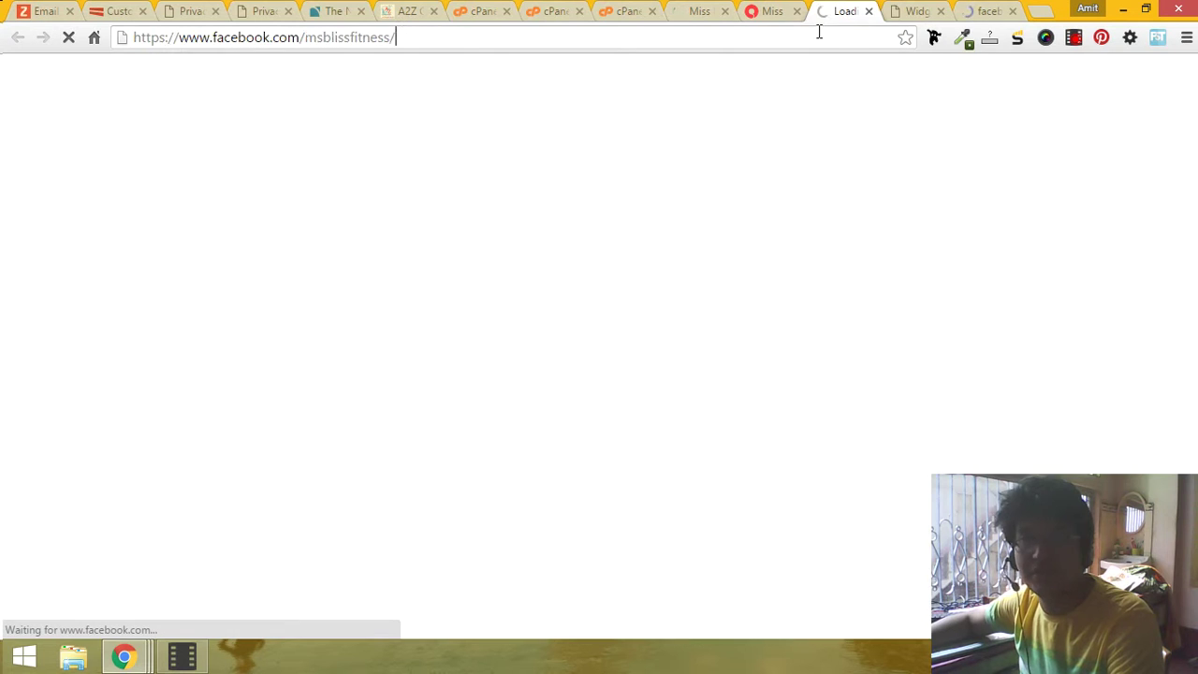
left_click(847, 10)
left_click(943, 10)
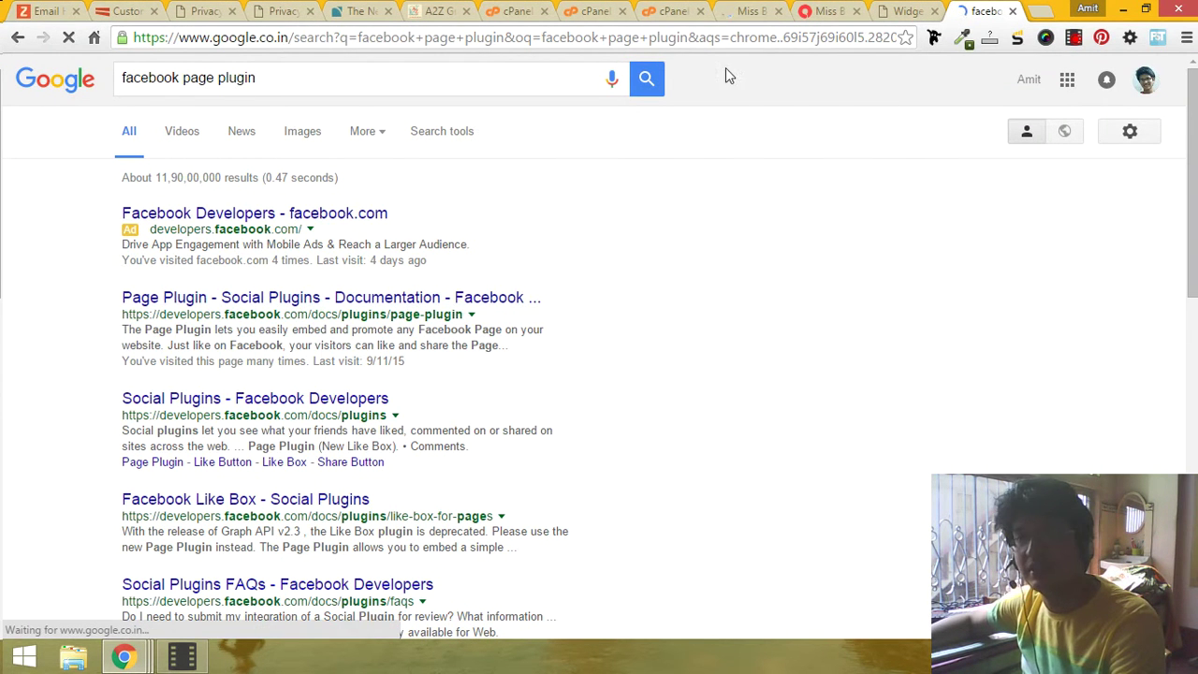
left_click(828, 10)
scroll(871, 384, "down", 2)
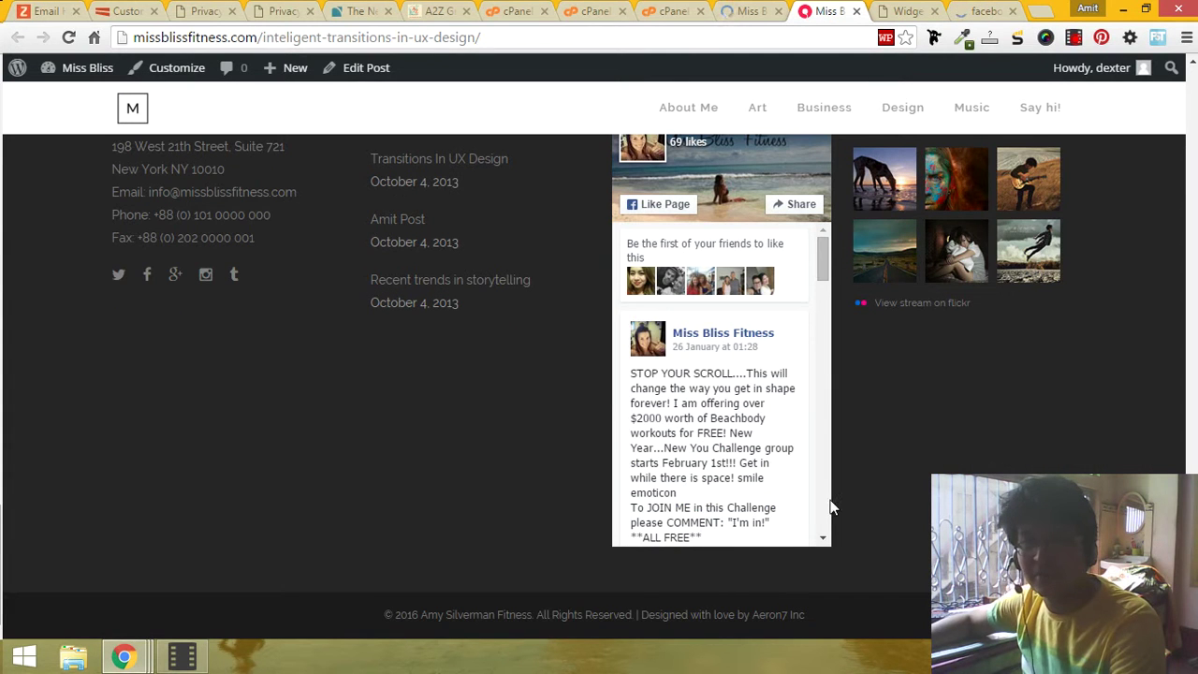
scroll(844, 421, "up", 1)
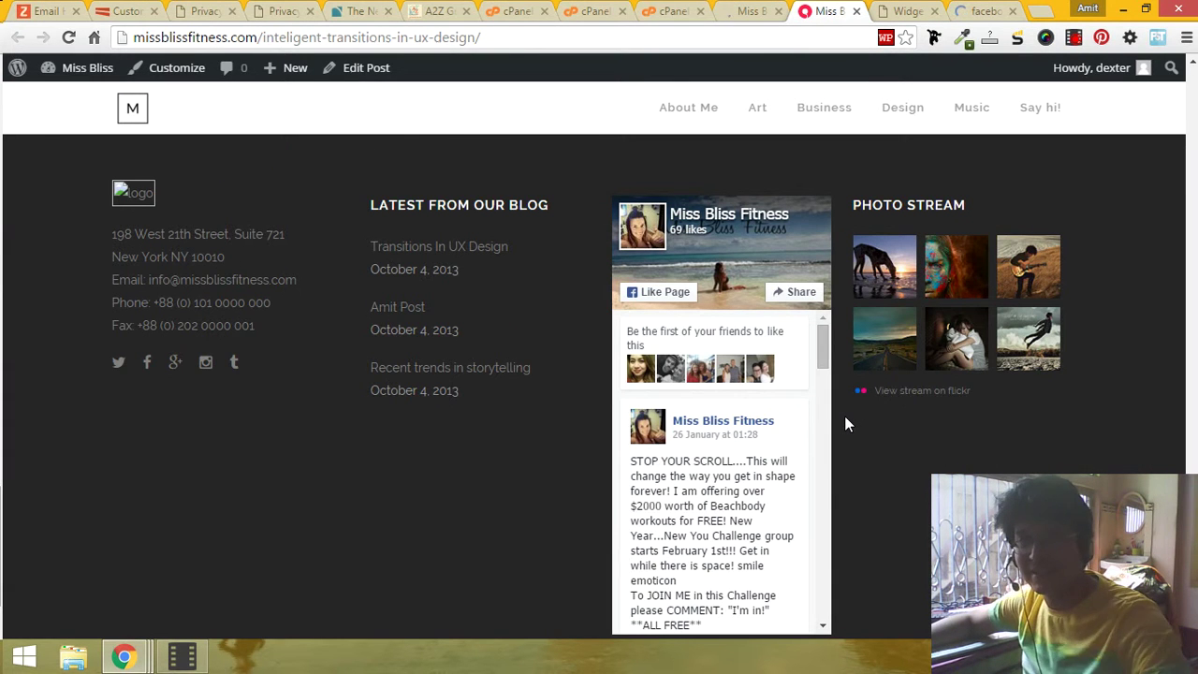
left_click(990, 10)
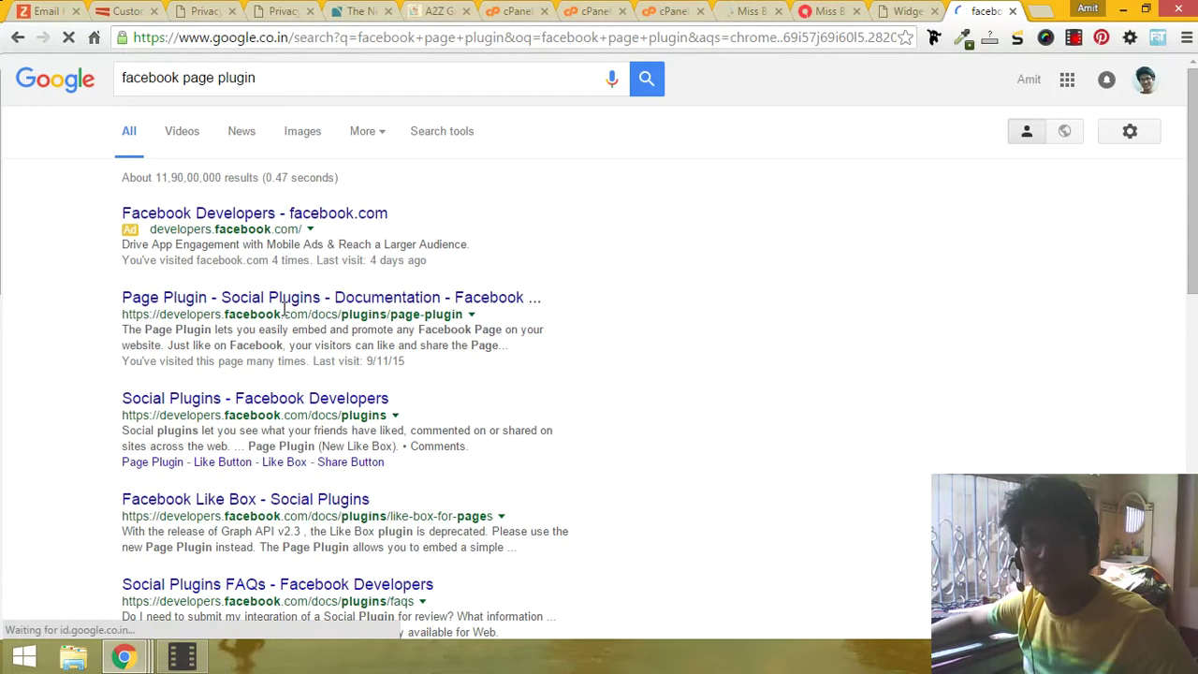
left_click(904, 15)
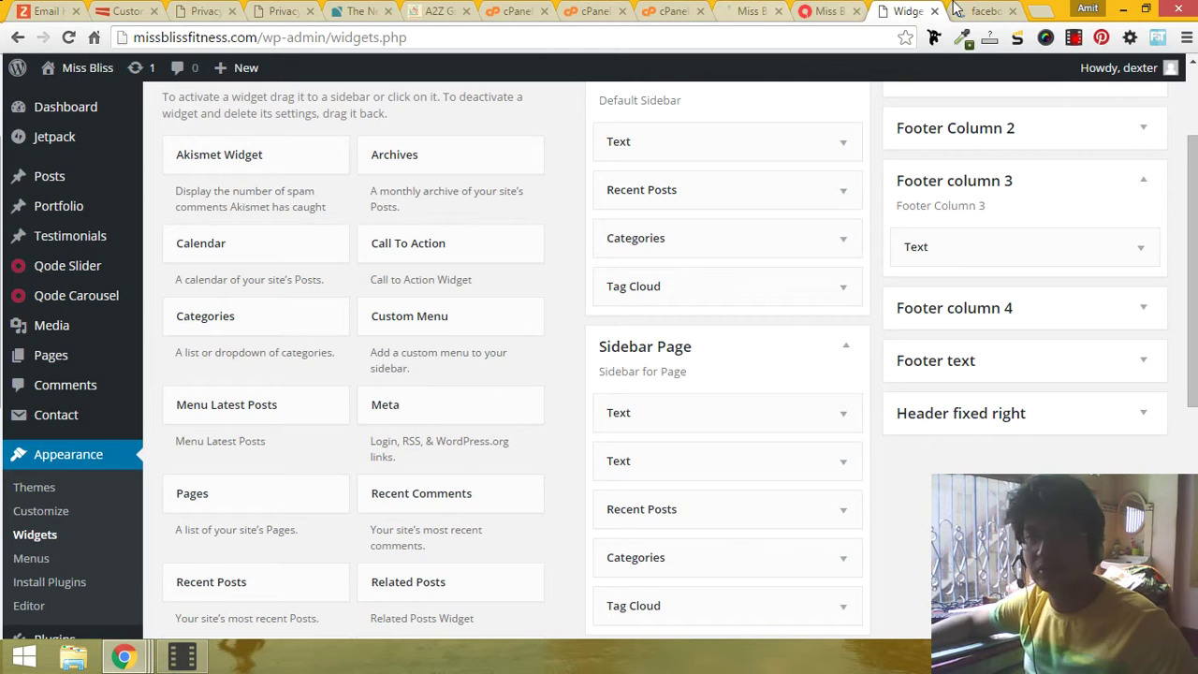
Step: Open Qode Options > Logo in a new tab from the Widgets admin menu
left_click(980, 11)
left_click(765, 10)
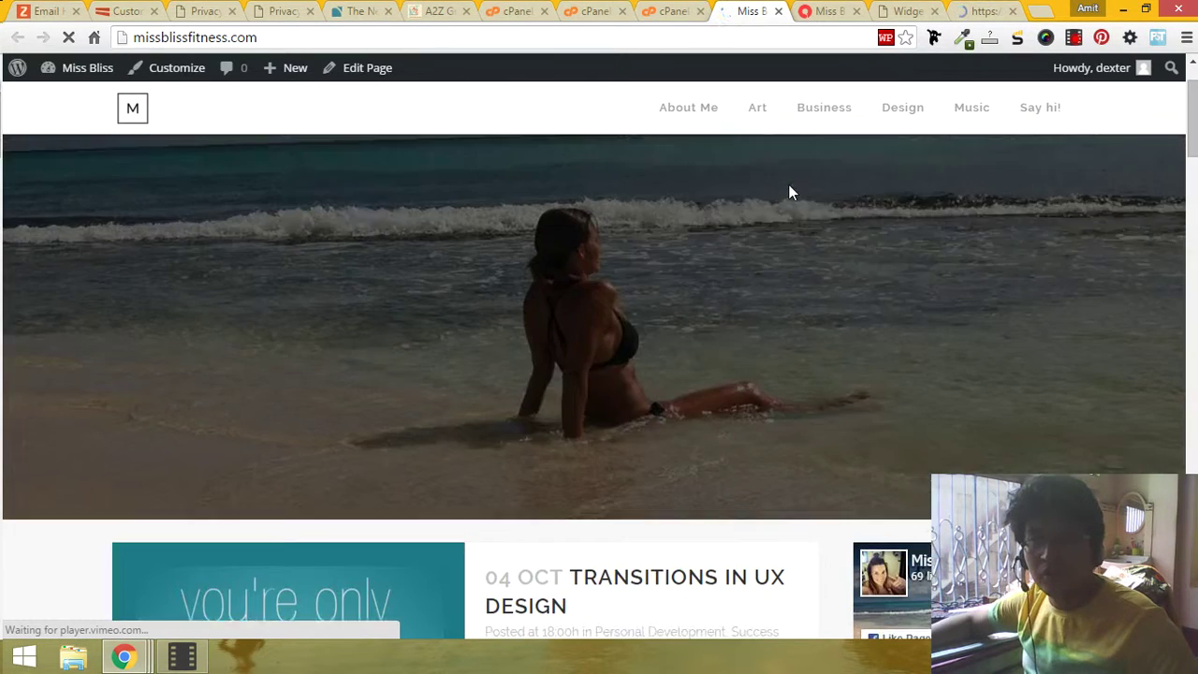
scroll(814, 196, "up", 5)
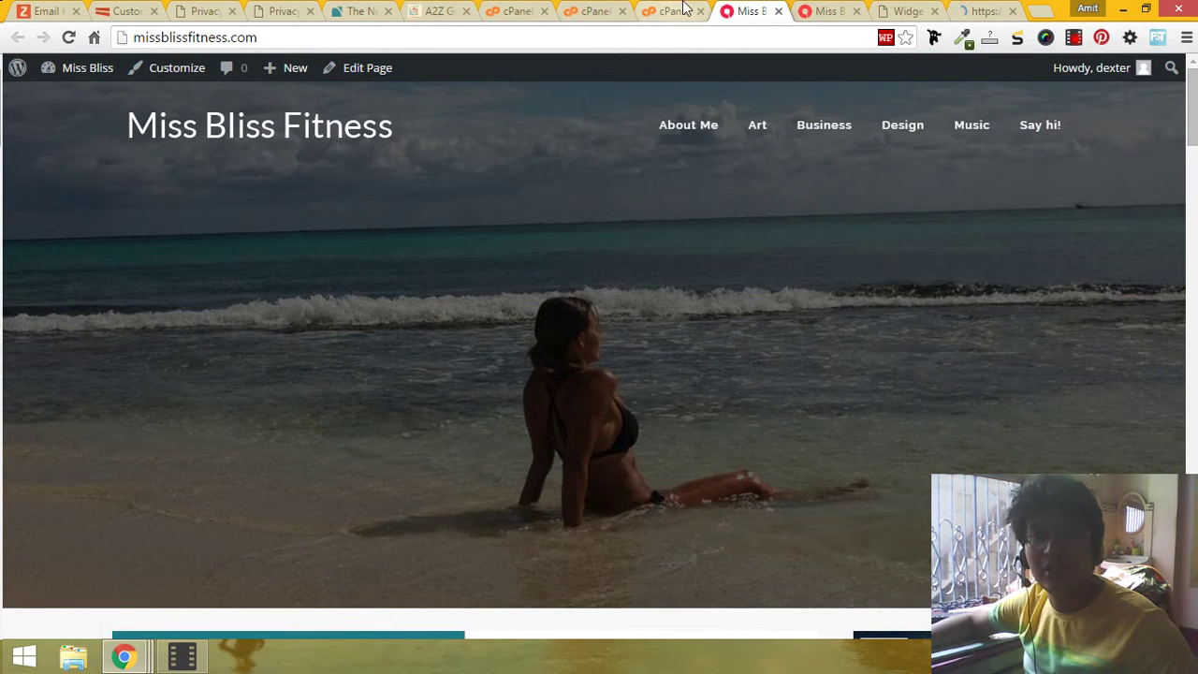
left_click(903, 11)
scroll(541, 214, "down", 2)
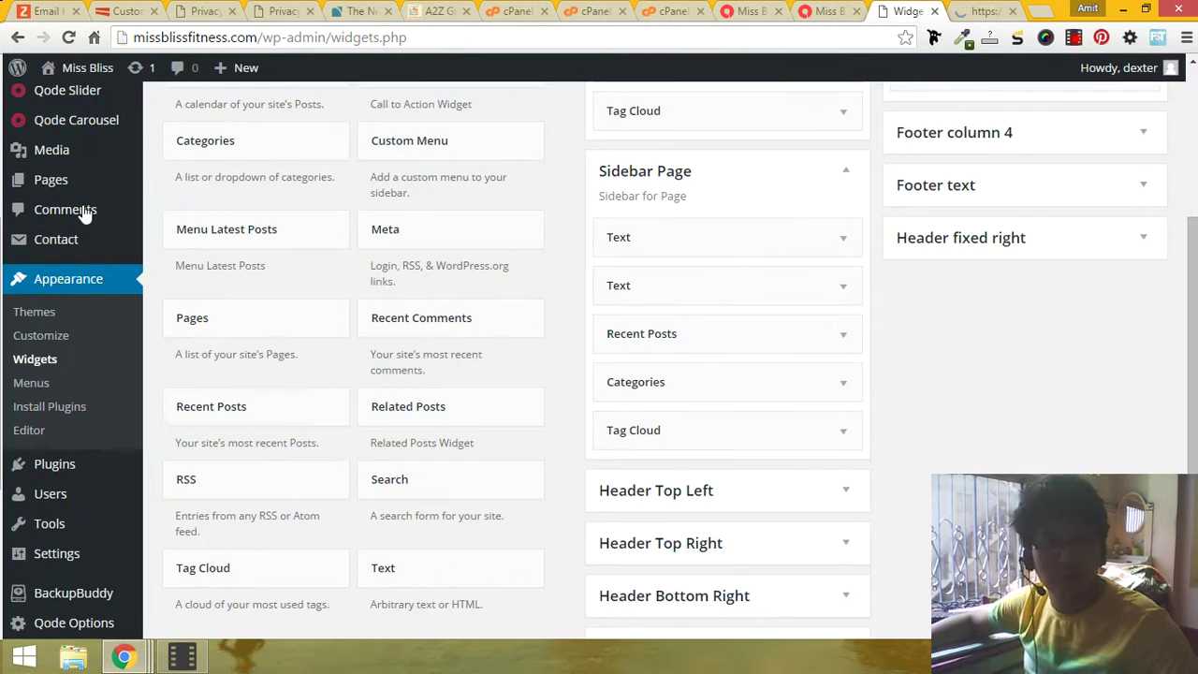
scroll(114, 446, "down", 1)
mouse_move(101, 567)
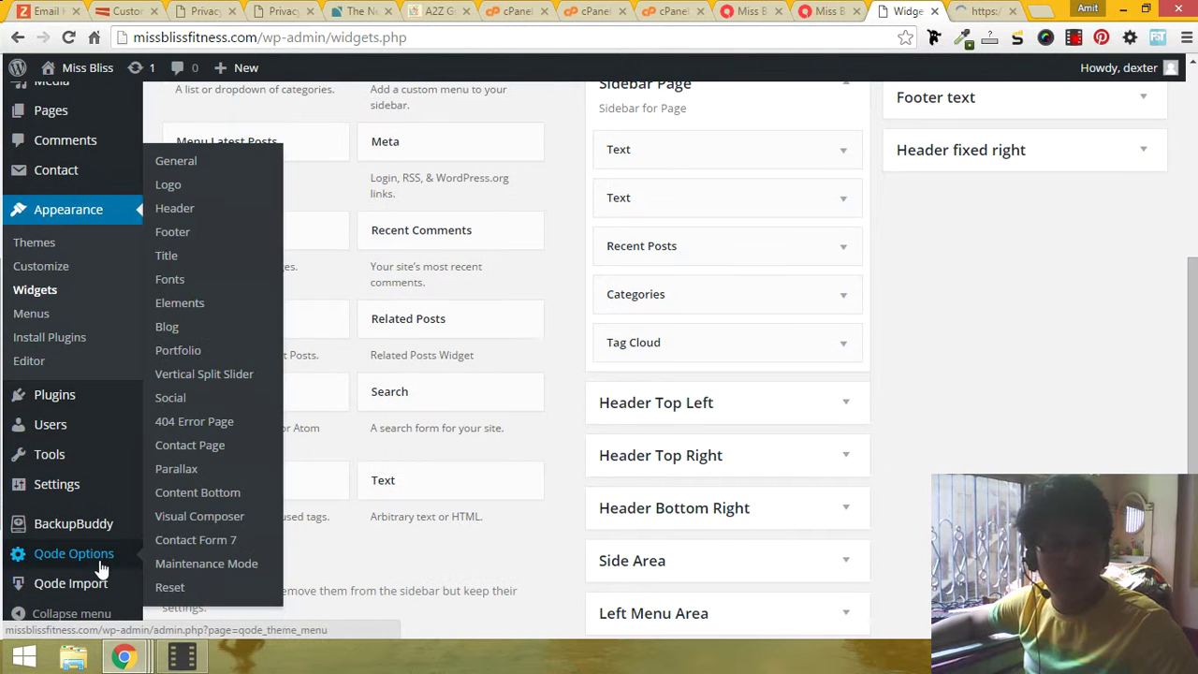
middle_click(167, 184)
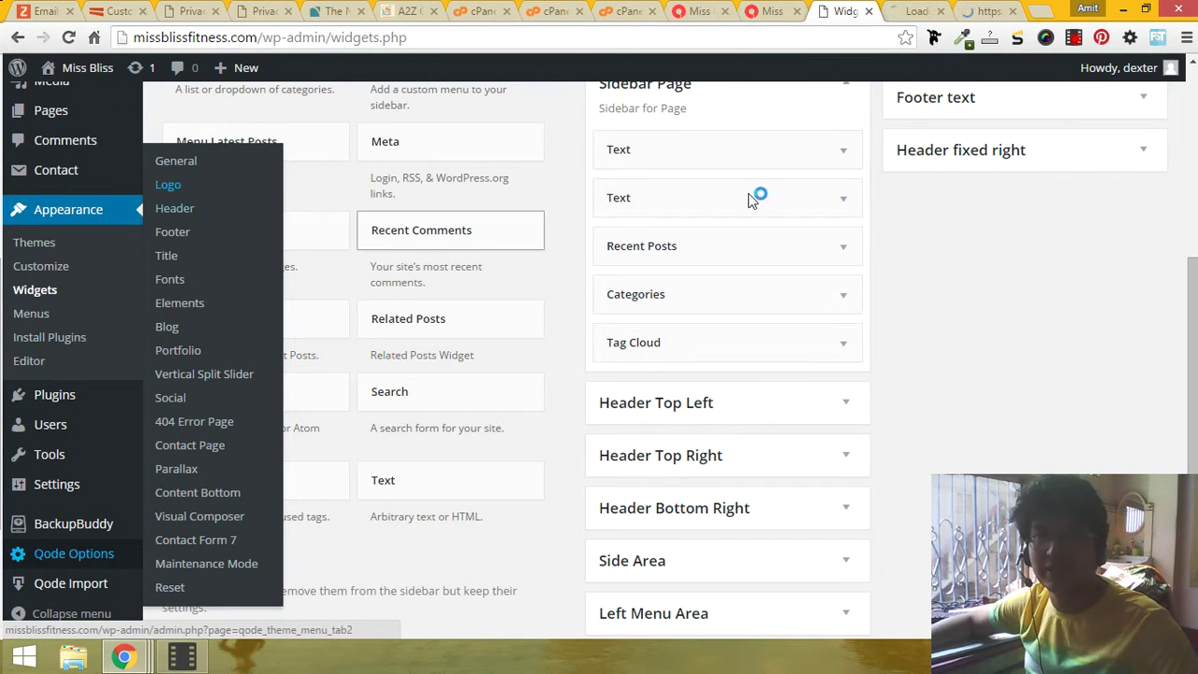
Step: Go from the blog post to the Miss Bliss Fitness home page via the site logo
left_click(919, 16)
left_click(989, 11)
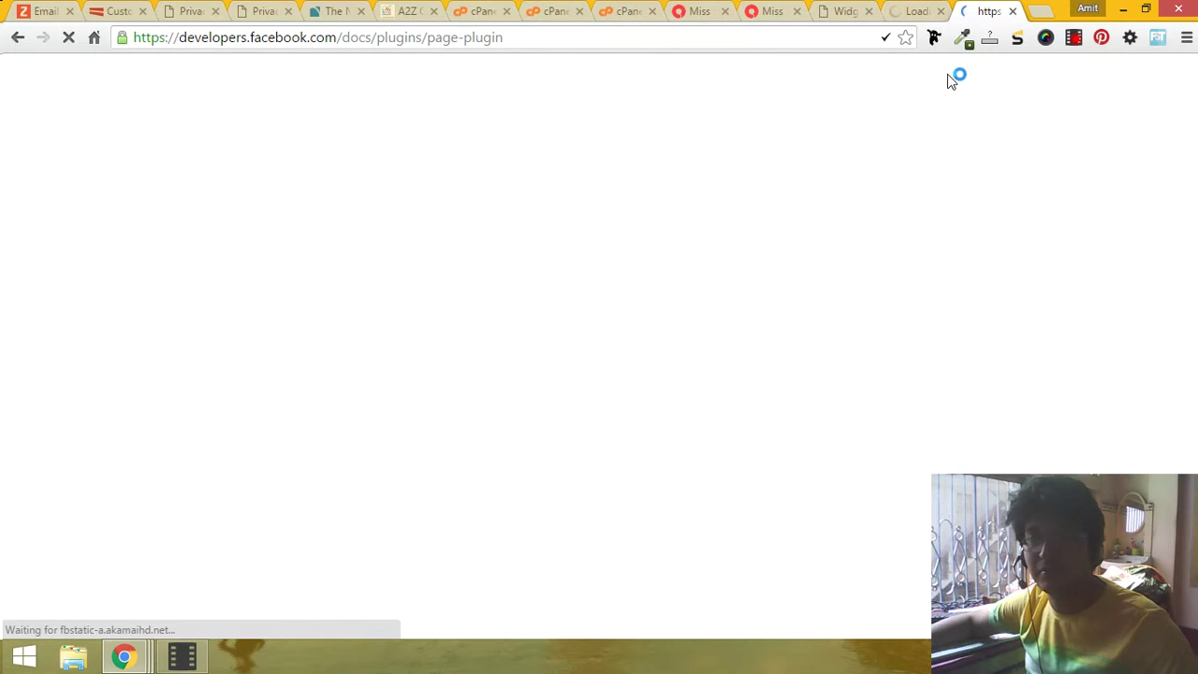
left_click(772, 11)
scroll(597, 222, "up", 10)
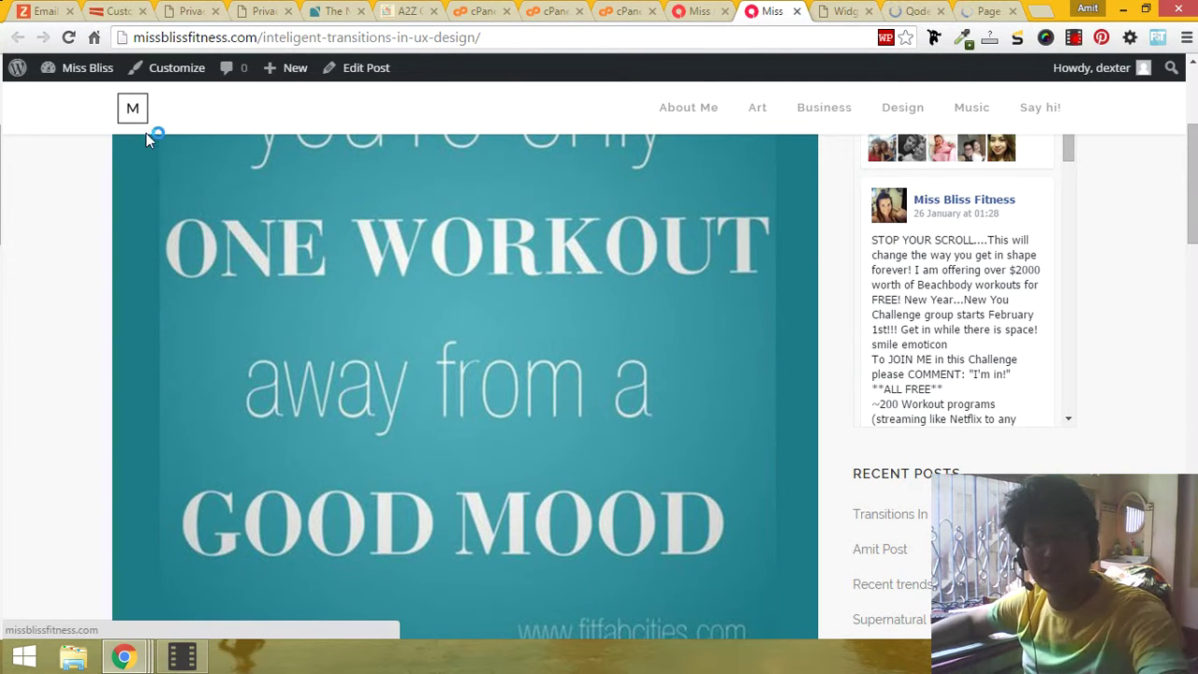
scroll(146, 133, "up", 3)
left_click(120, 127)
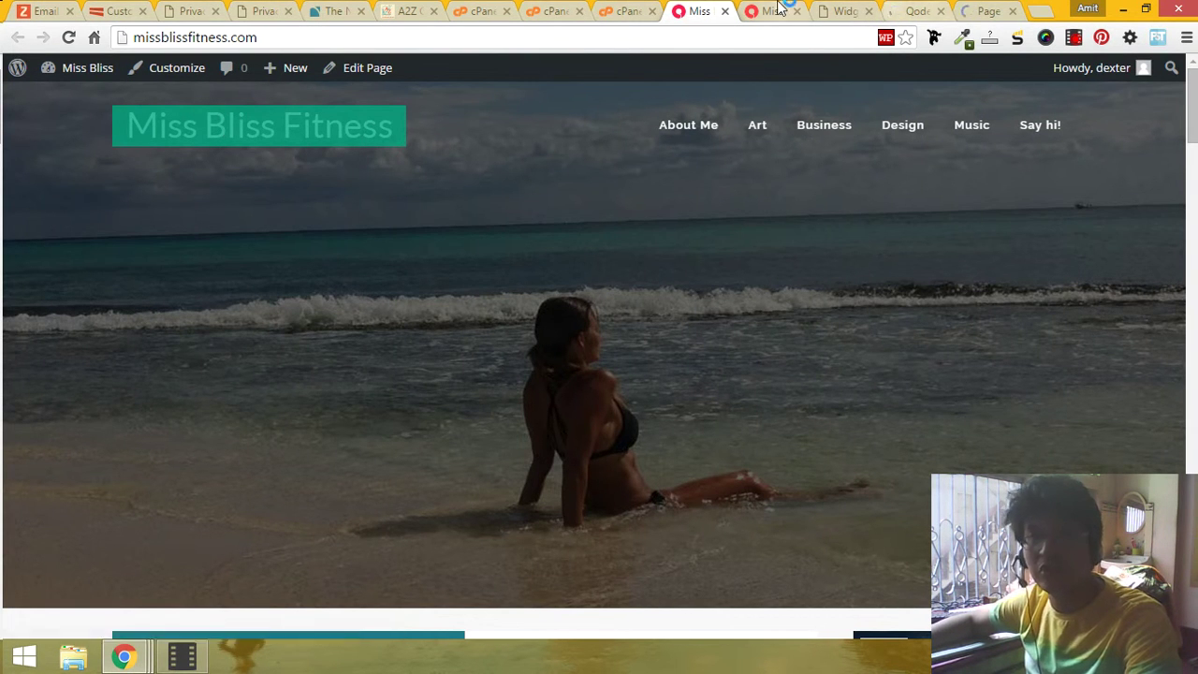
left_click(992, 10)
scroll(904, 275, "down", 4)
scroll(623, 214, "up", 2)
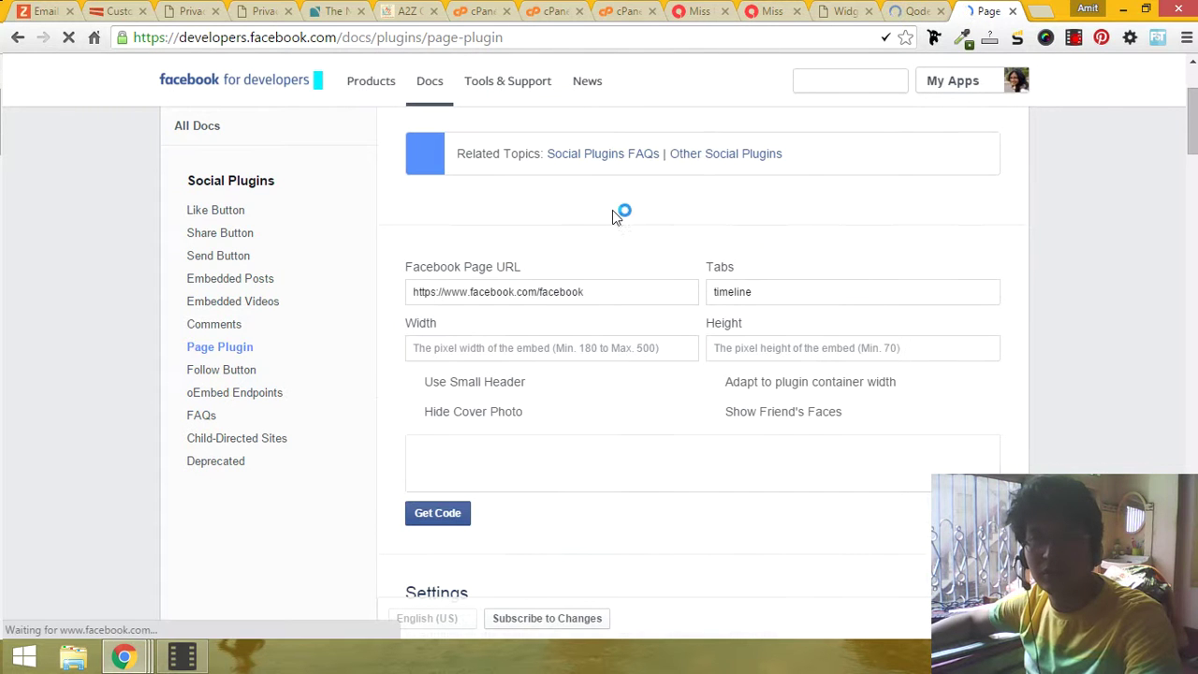
triple_click(593, 297)
type("https://www.facebook.com/msblissfitness/")
left_click(574, 356)
scroll(627, 423, "down", 2)
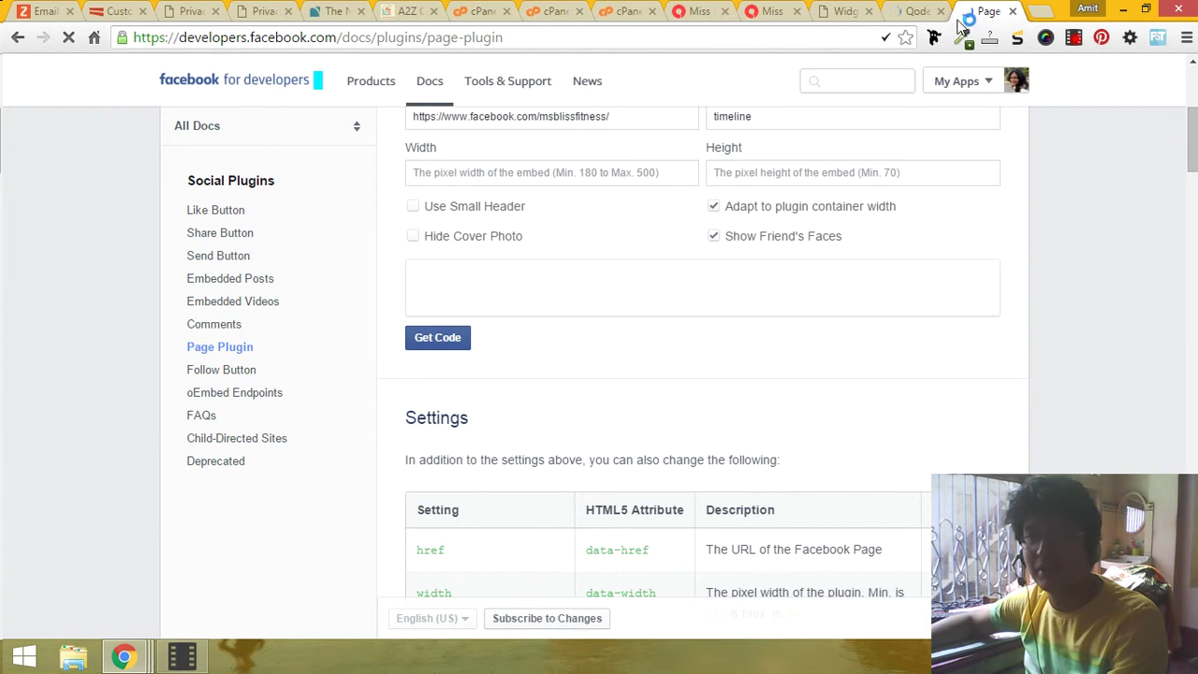
left_click(917, 10)
Step: Scroll through the Qode Logo image options and recheck the Page Plugin URL field
scroll(894, 182, "down", 1)
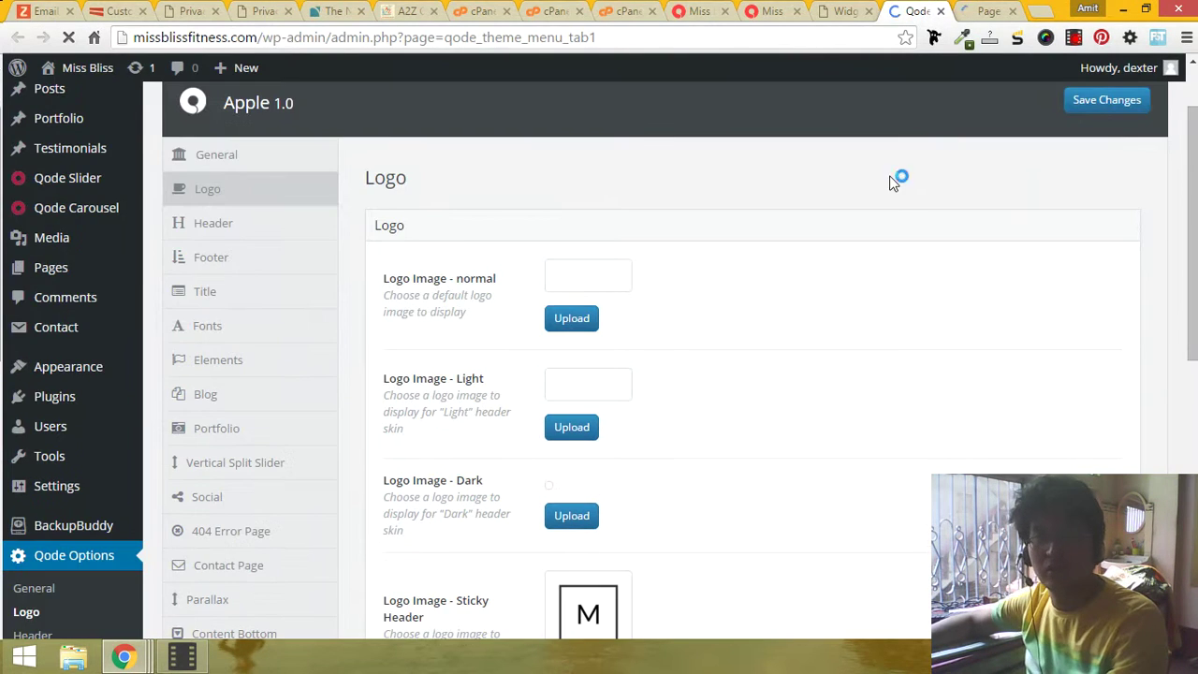
scroll(455, 281, "down", 2)
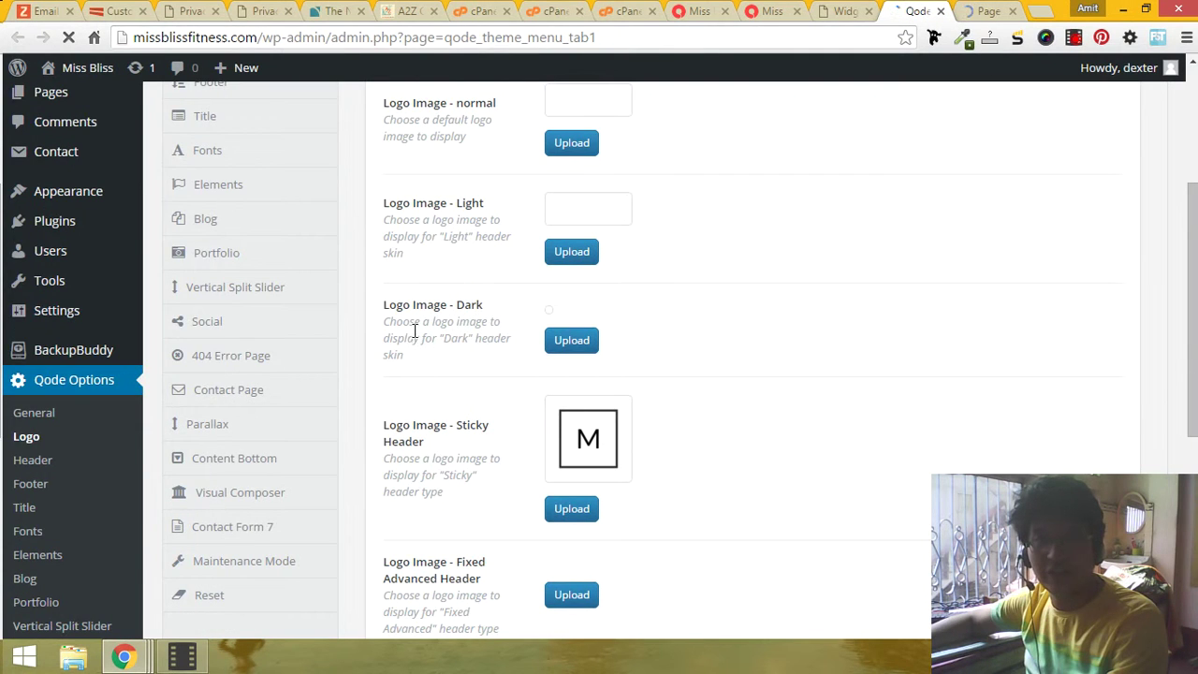
scroll(479, 365, "down", 2)
scroll(655, 336, "down", 3)
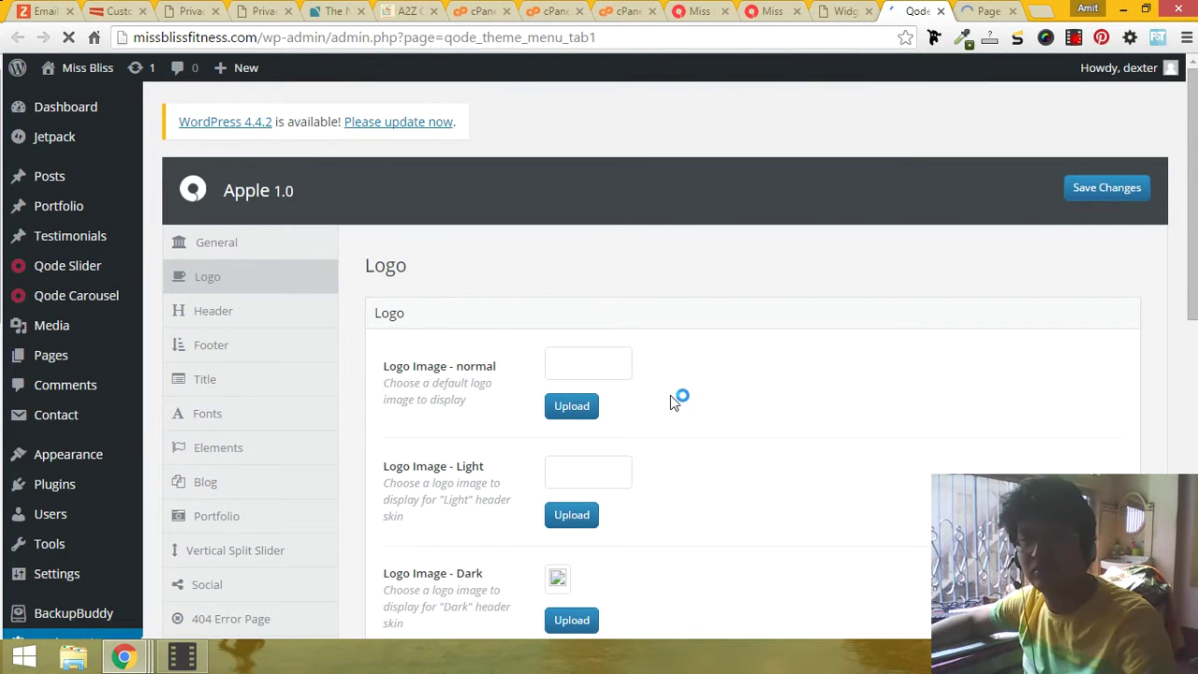
scroll(670, 395, "down", 2)
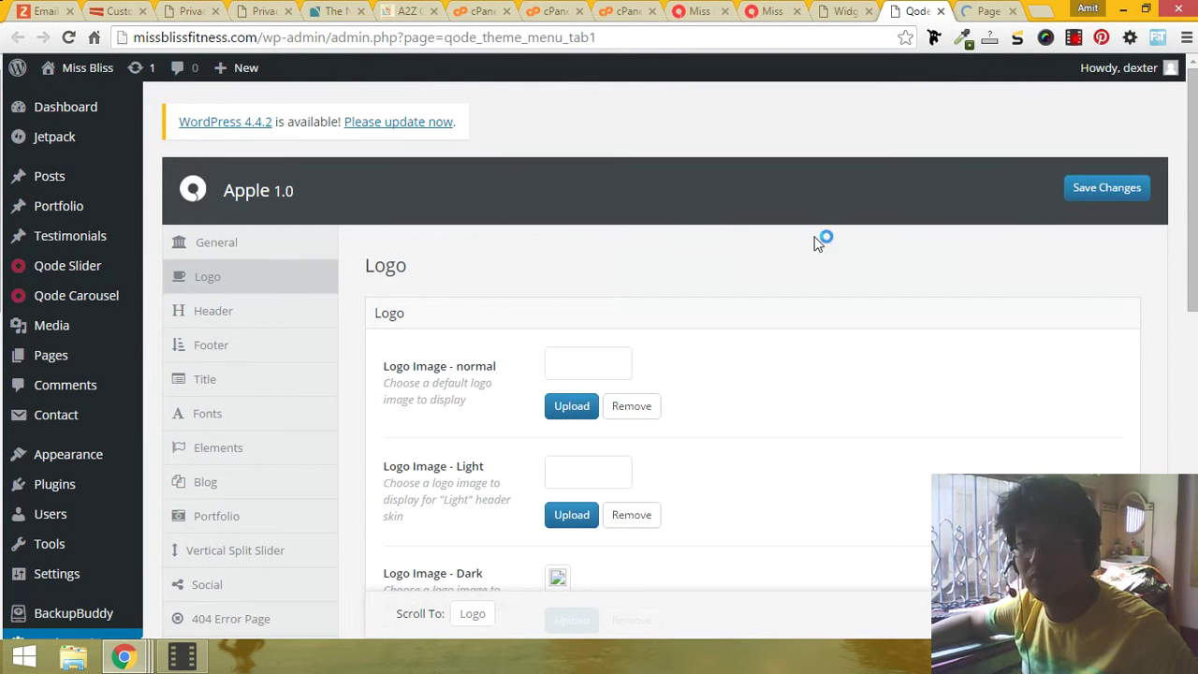
left_click(984, 10)
left_click(613, 283)
left_click(916, 11)
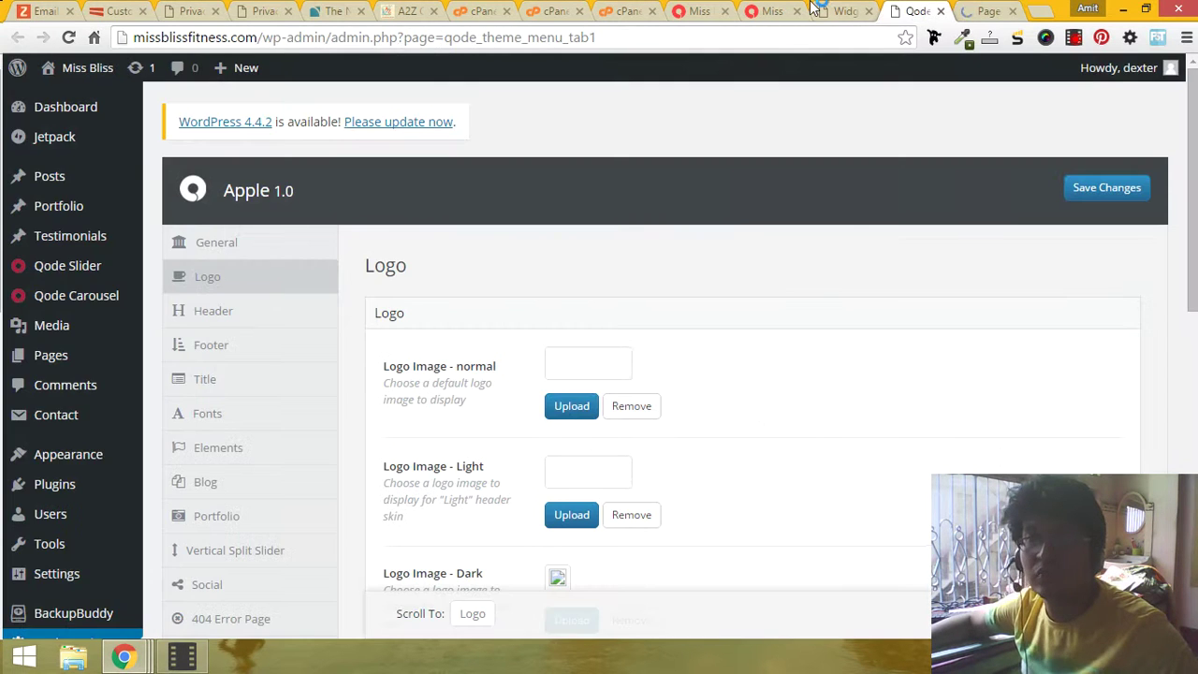
left_click(773, 10)
Step: Return to the Page Plugin configurator and locate its Tabs field
left_click(845, 10)
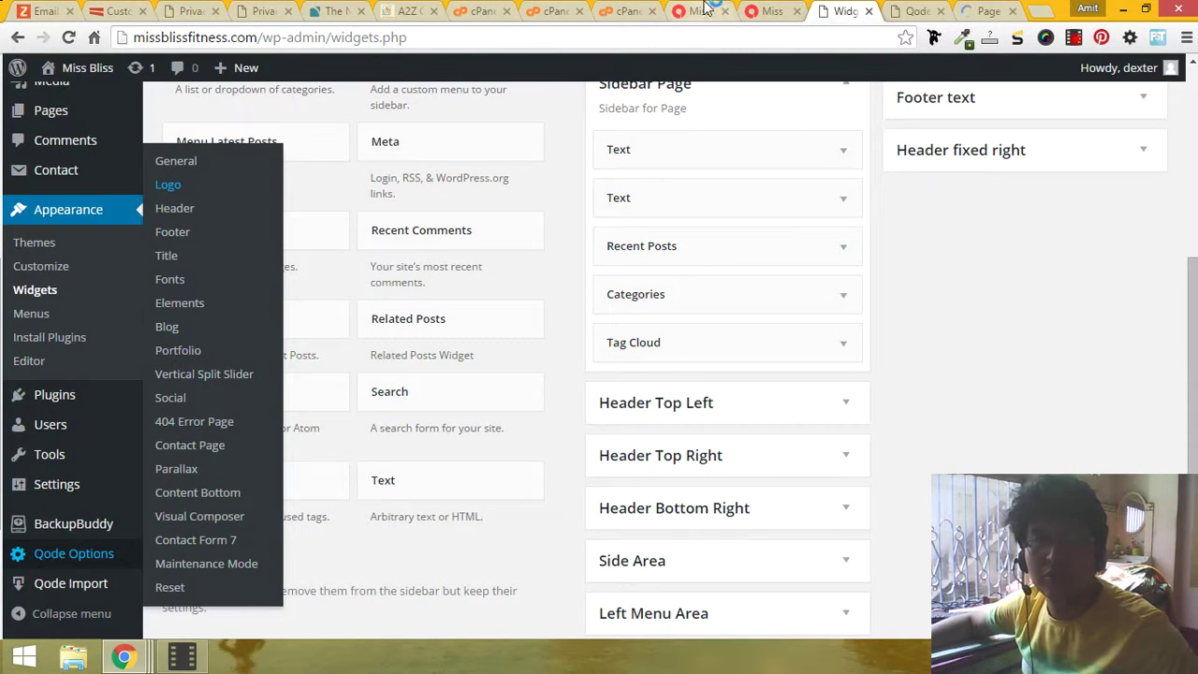
left_click(697, 10)
scroll(821, 355, "down", 10)
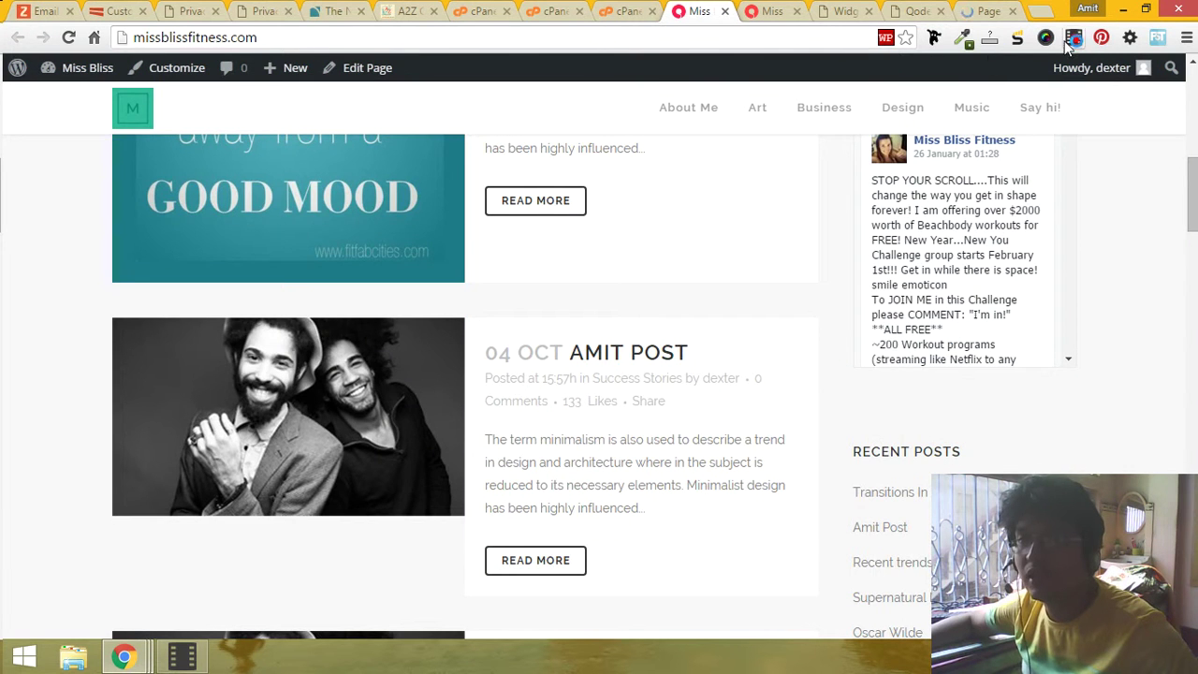
left_click(992, 11)
left_click(1067, 41)
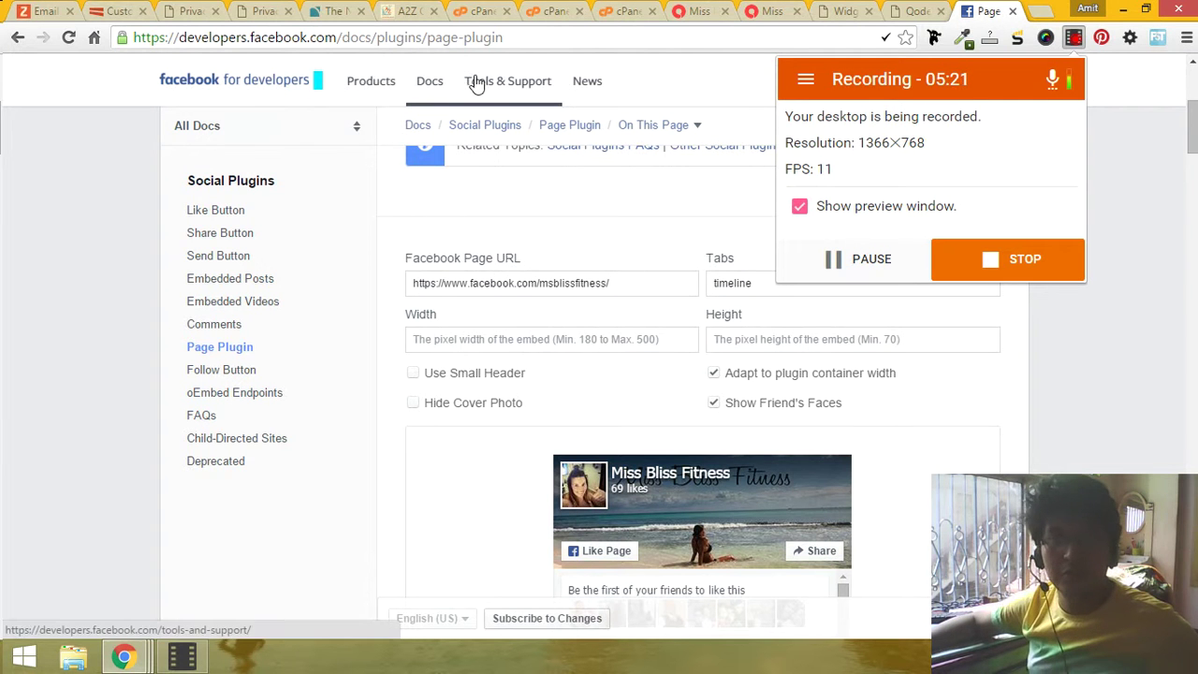
left_click(436, 338)
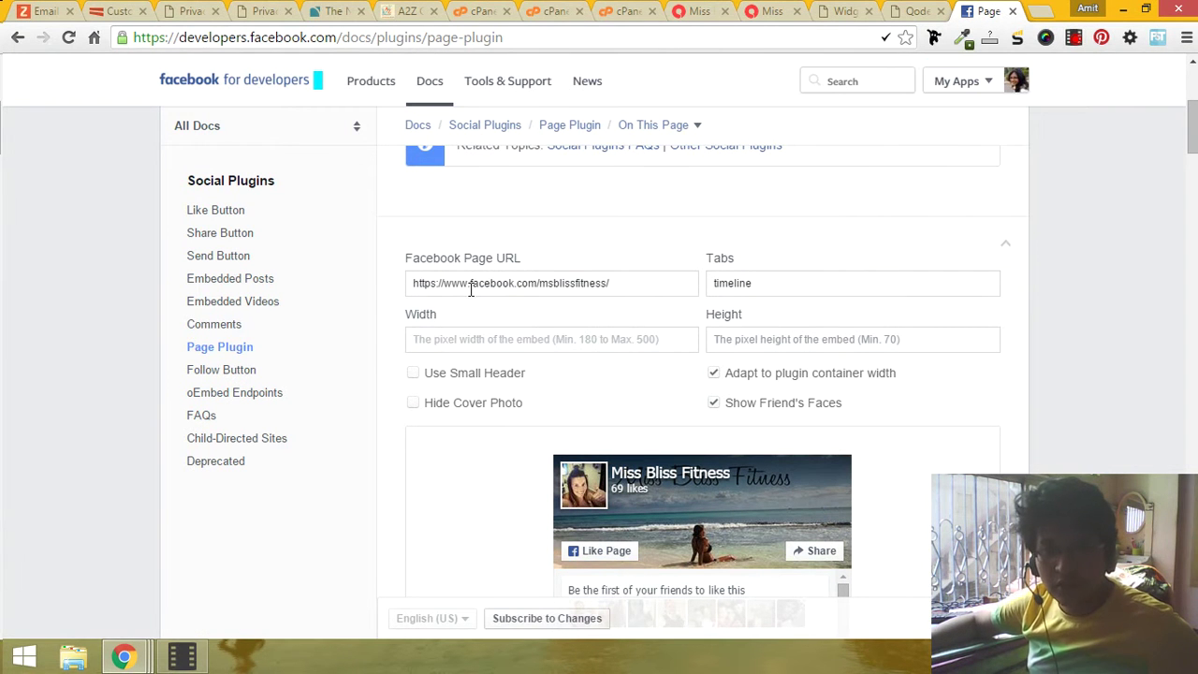
scroll(861, 336, "down", 3)
scroll(753, 423, "down", 1)
scroll(699, 516, "up", 1)
scroll(748, 375, "up", 3)
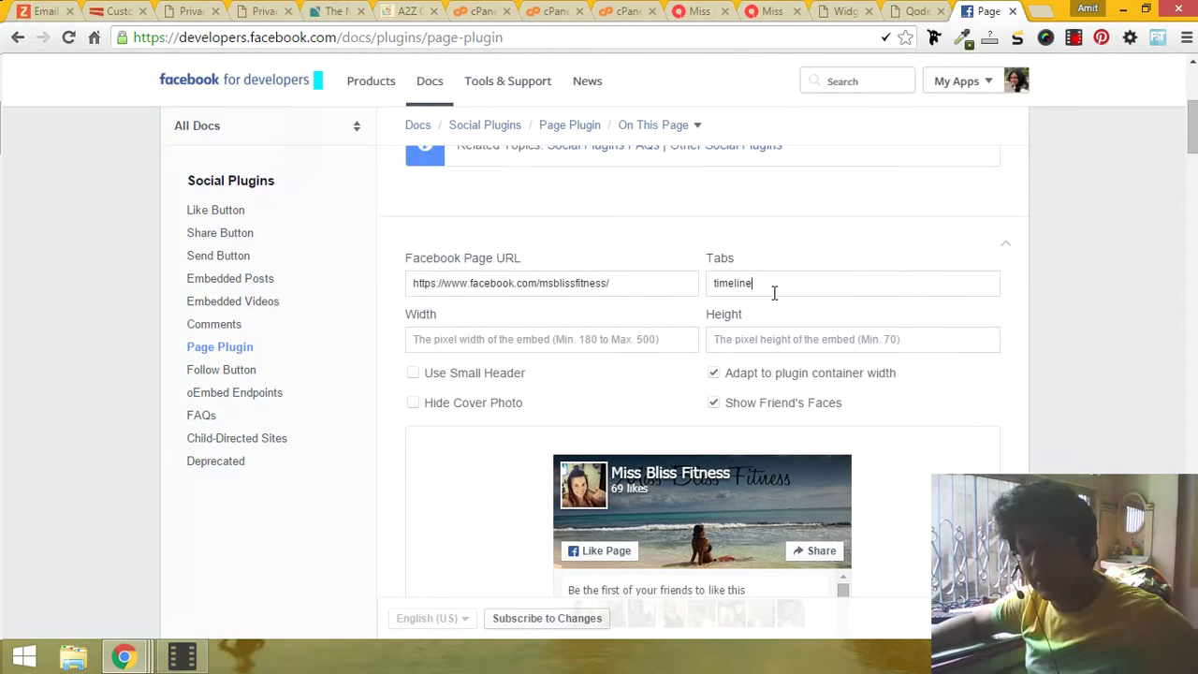
Step: Delete 'timeline' from the Tabs field and check the updated preview
key("BackSpace")
key("BackSpace")
scroll(828, 243, "down", 2)
scroll(824, 323, "up", 1)
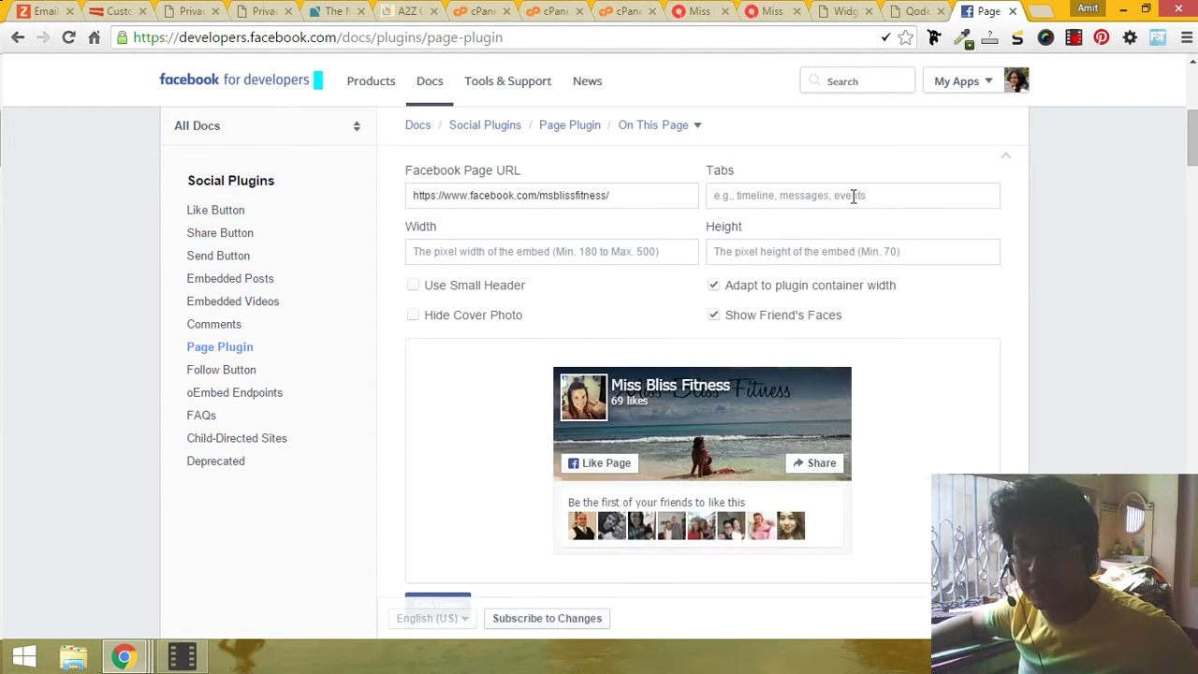
scroll(868, 399, "down", 1)
scroll(867, 398, "down", 2)
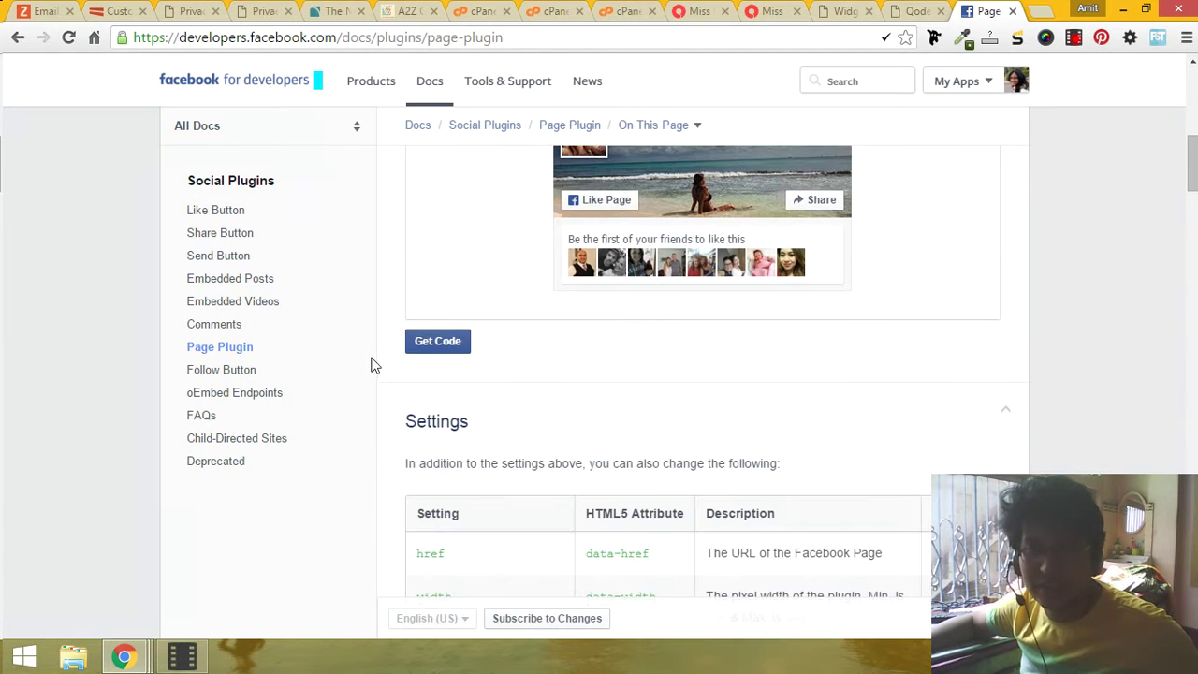
Step: Generate the Miss Bliss Fitness page plugin embed code with Get Code
left_click(459, 341)
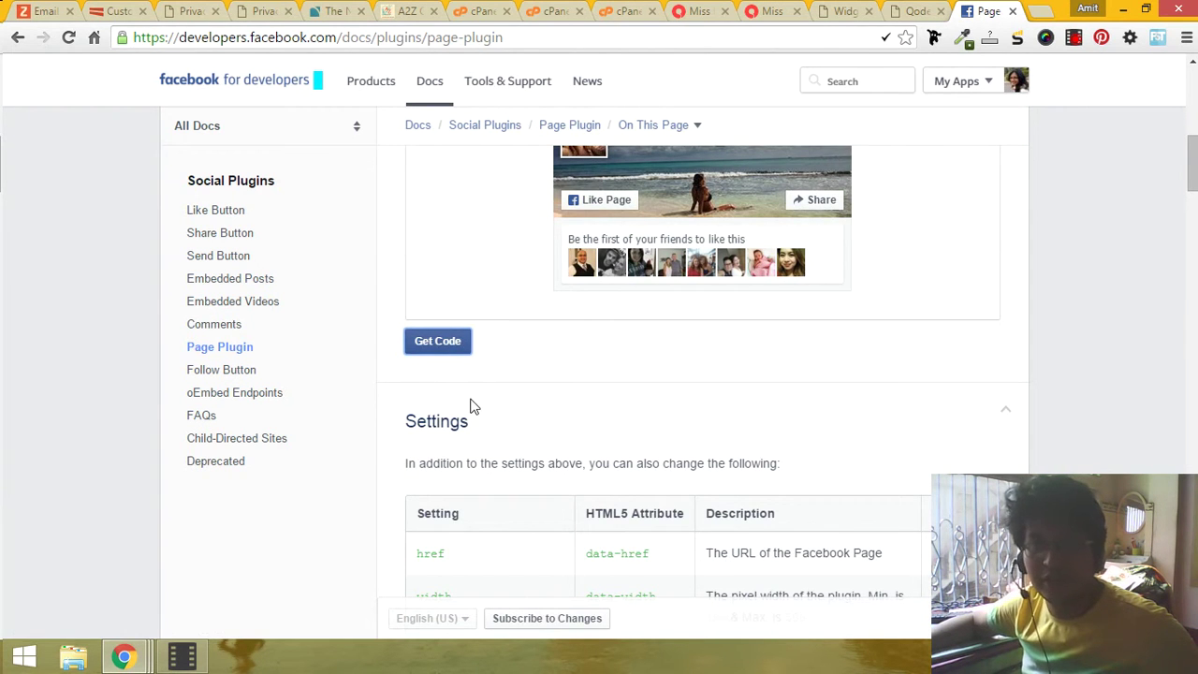
scroll(473, 409, "up", 1)
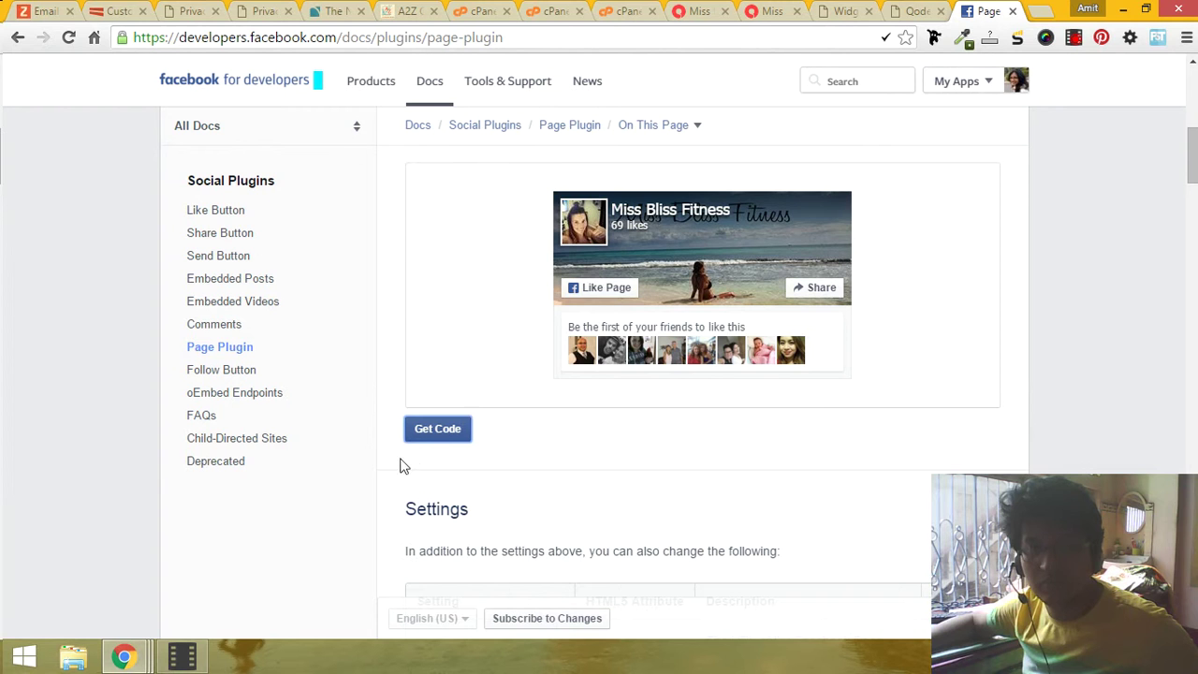
scroll(407, 454, "down", 2)
scroll(412, 447, "up", 6)
scroll(413, 449, "down", 3)
left_click(437, 513)
Step: Replace the Footer column 3 Text widget's content with the JavaScript SDK snippet
left_click(440, 520)
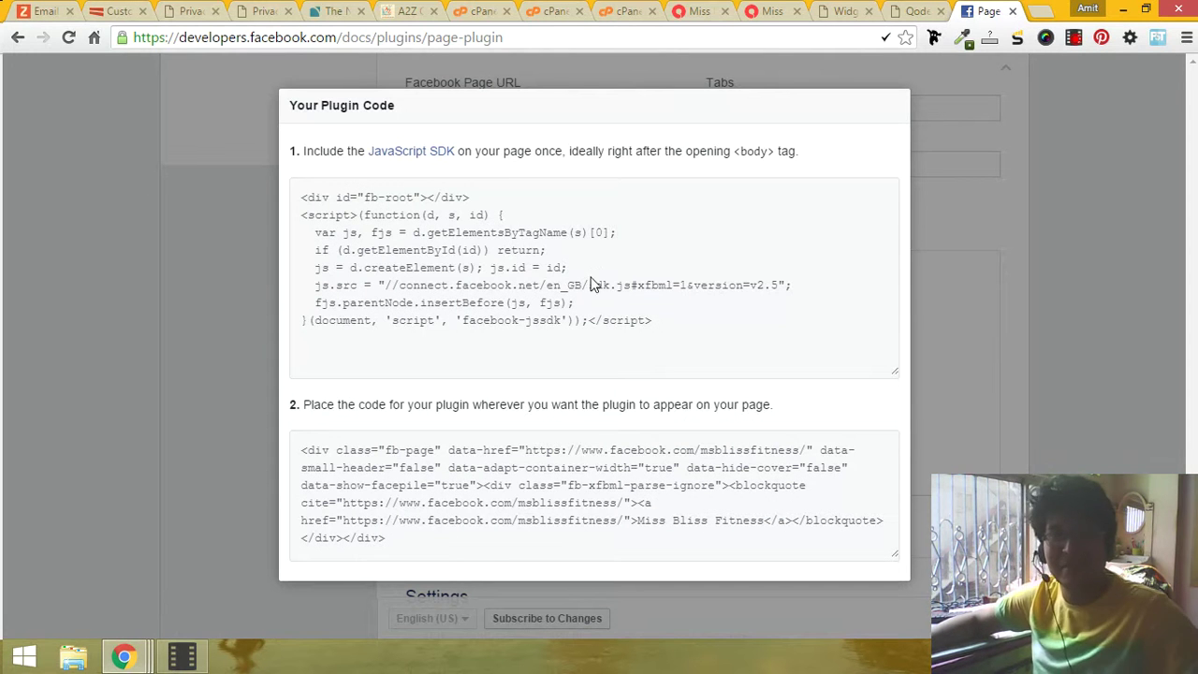
left_click(591, 284)
key("ctrl+c")
left_click(842, 10)
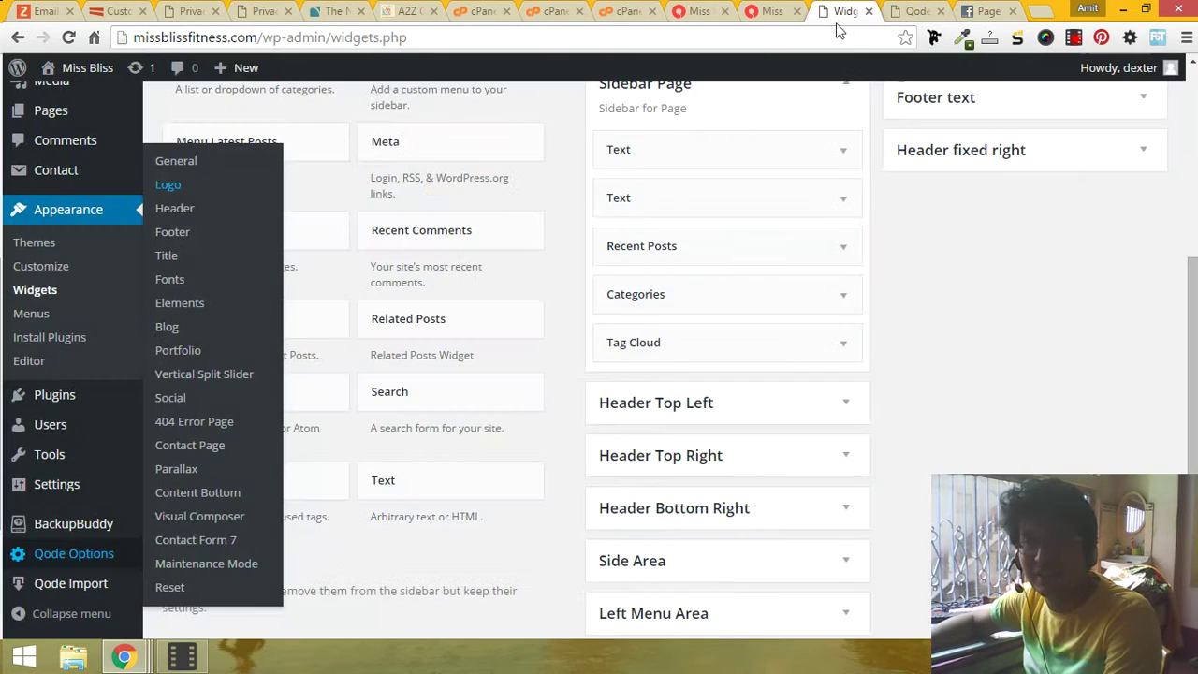
scroll(866, 202, "up", 3)
left_click(1067, 149)
key("ctrl+a")
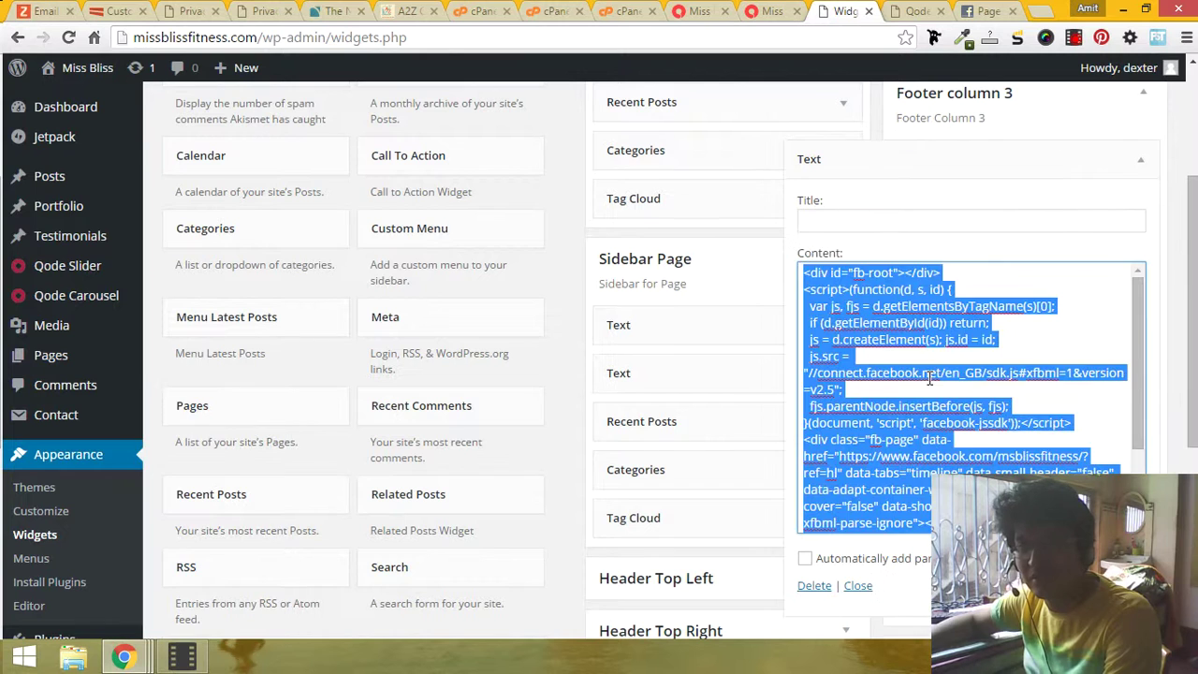
key("ctrl+v")
Step: Paste the Page Plugin code after the SDK script in the widget
left_click(989, 9)
left_click(917, 11)
left_click(988, 10)
left_click(503, 483)
key("ctrl+c")
left_click(842, 10)
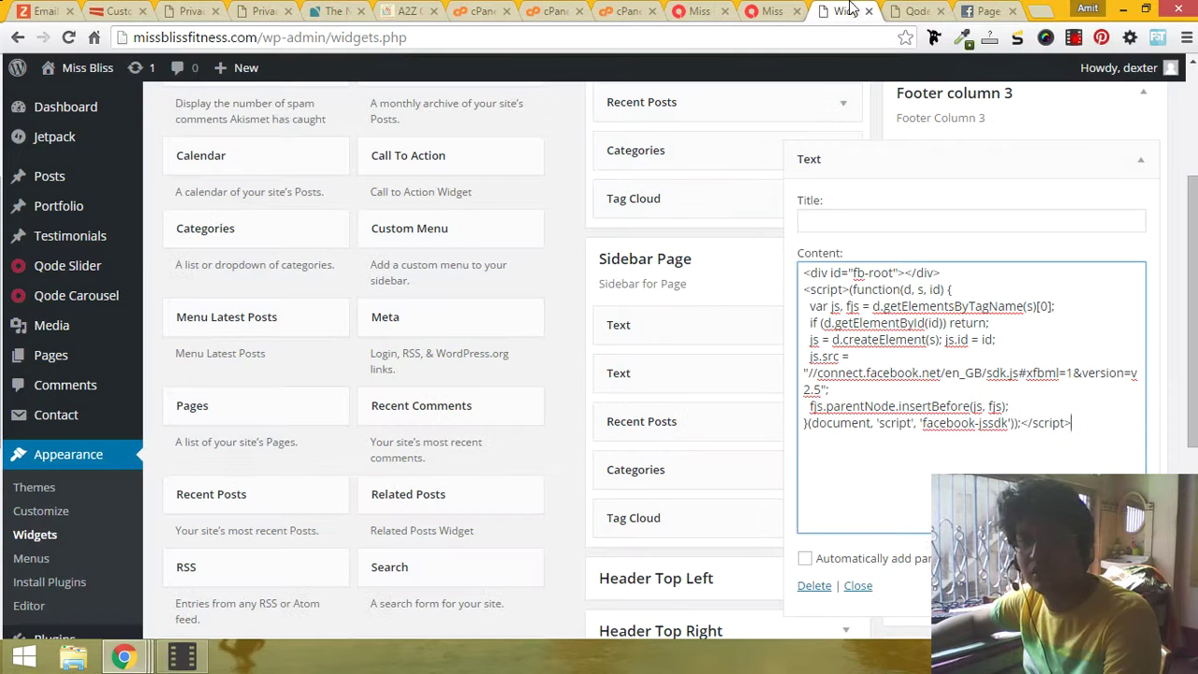
key("ctrl+v")
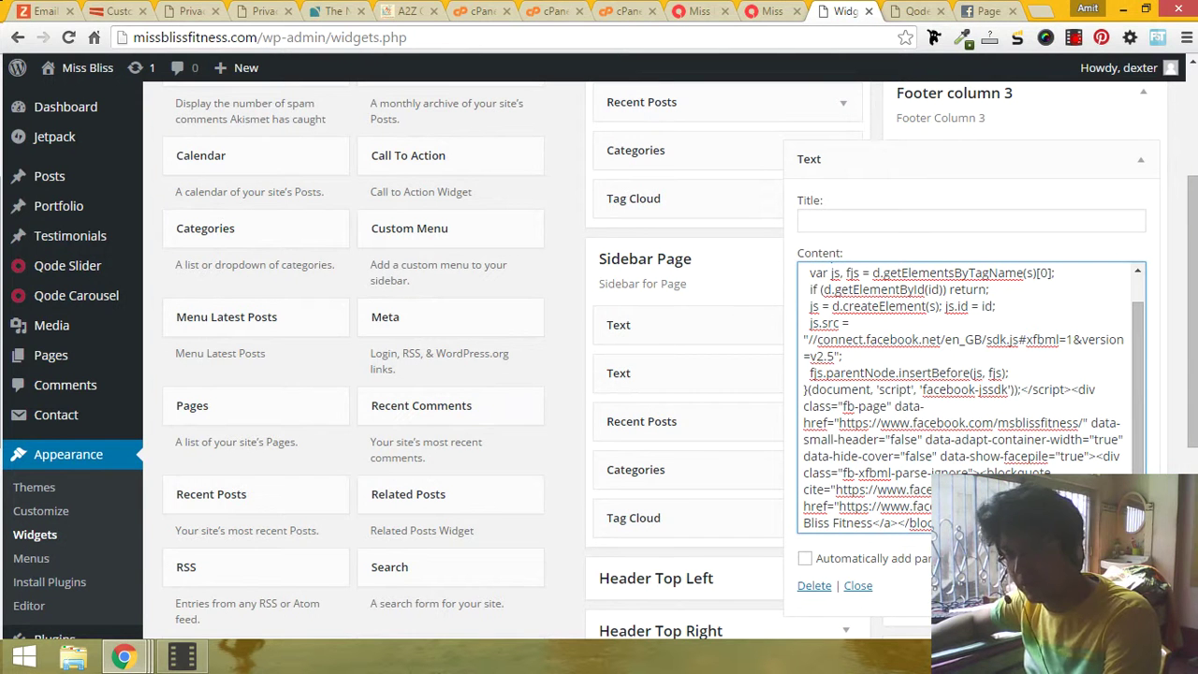
Step: Reload the blog post to check the footer Facebook plugin
left_click(769, 10)
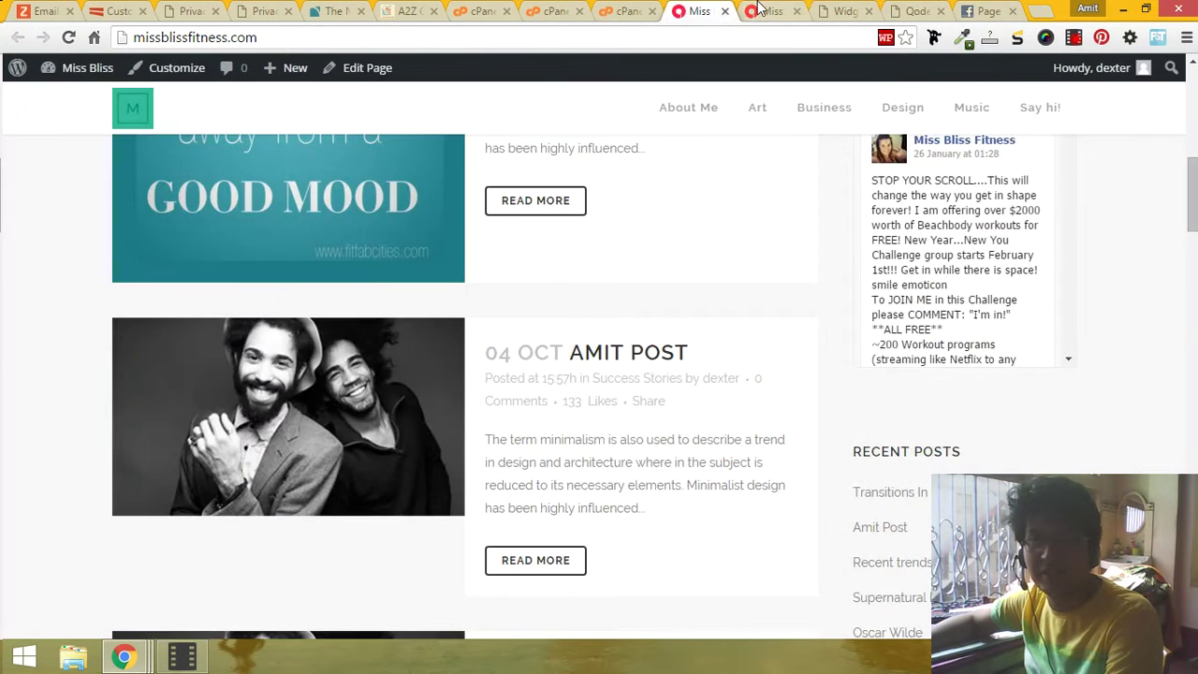
left_click(756, 36)
key("Return")
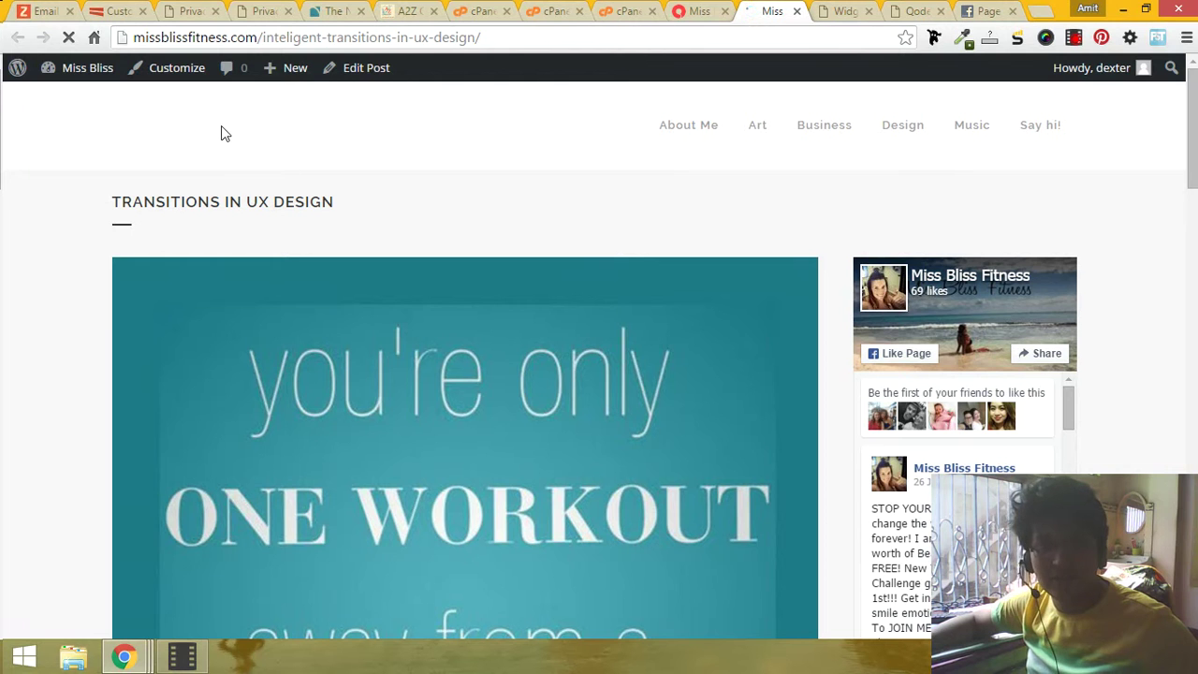
Step: On the home page, choose Save image as... for the site logo
left_click(699, 10)
scroll(234, 240, "up", 10)
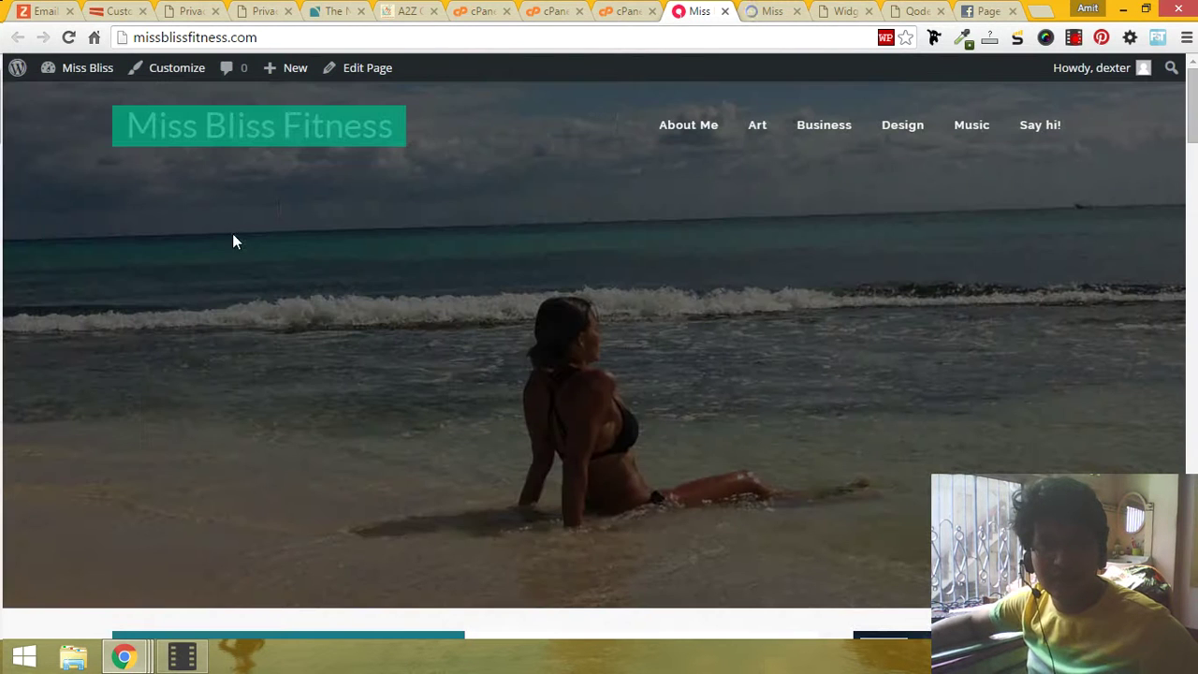
right_click(286, 138)
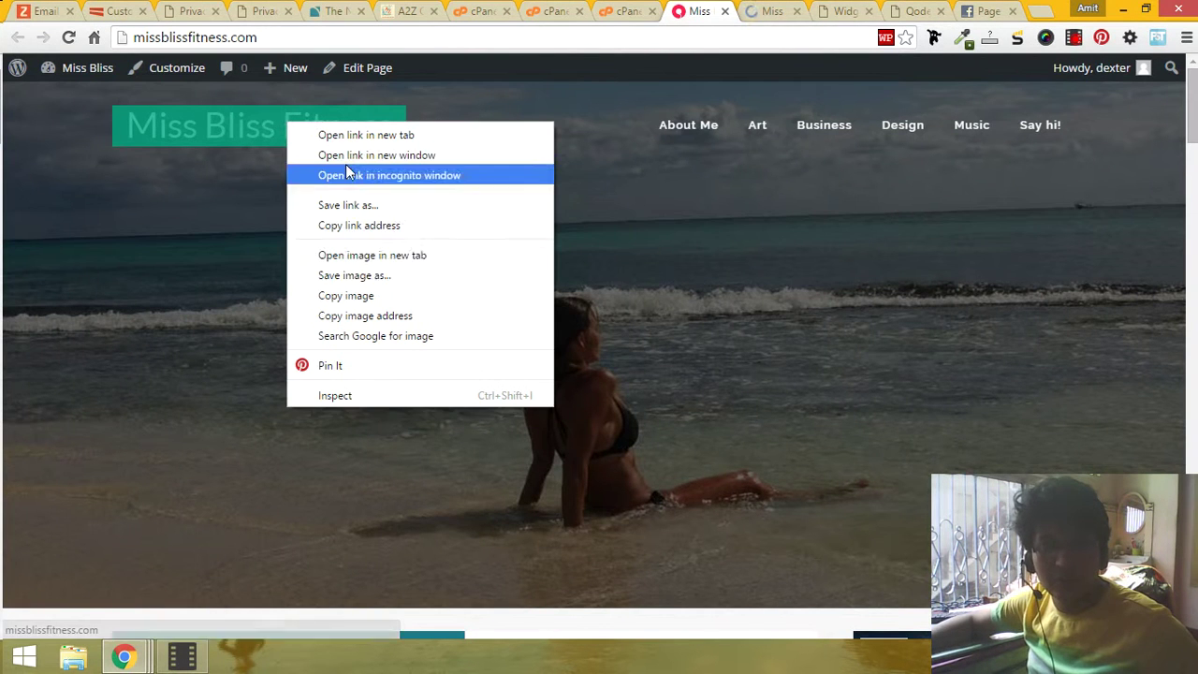
left_click(372, 274)
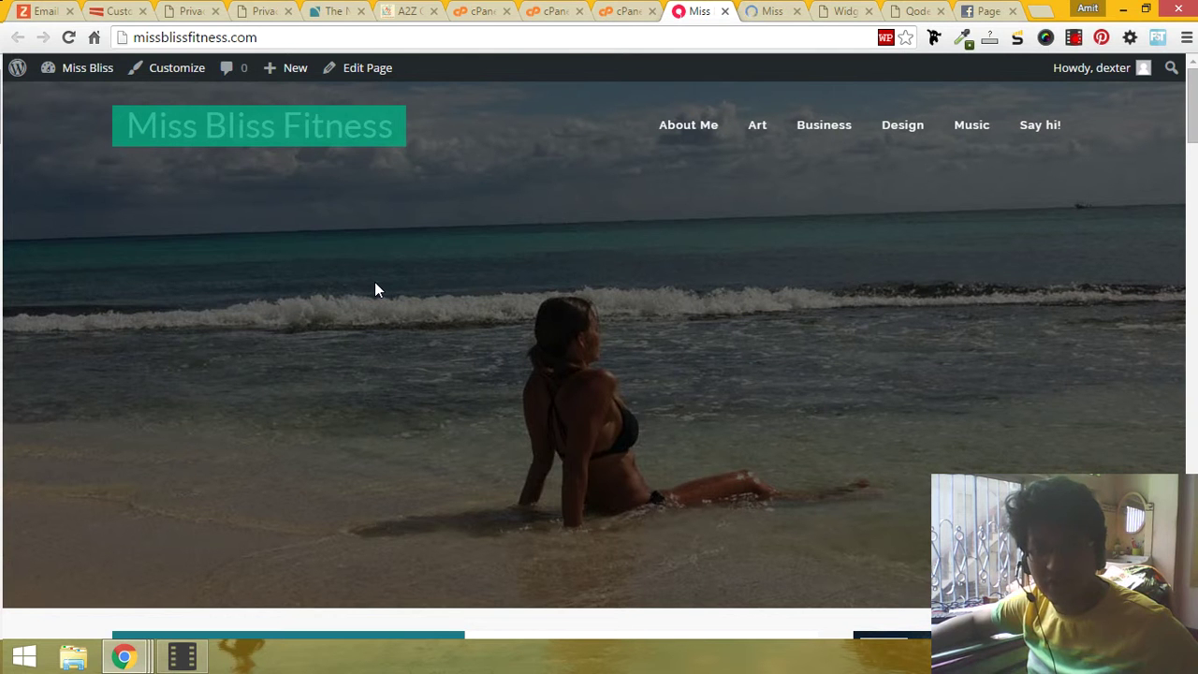